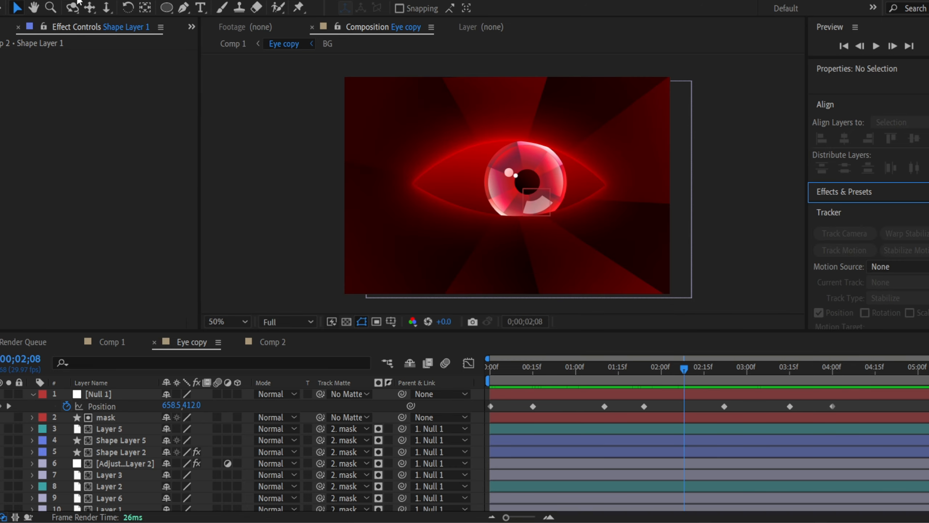
click(69, 0)
click(78, 5)
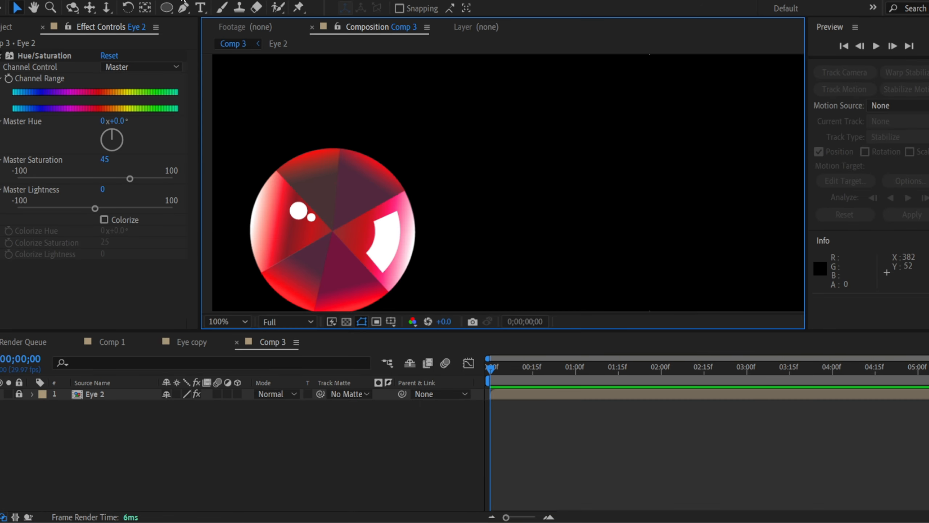
Step: Draw a circle about 286 px wide beside the red eye on a new shape layer and center it horizontally in the composition
click(167, 7)
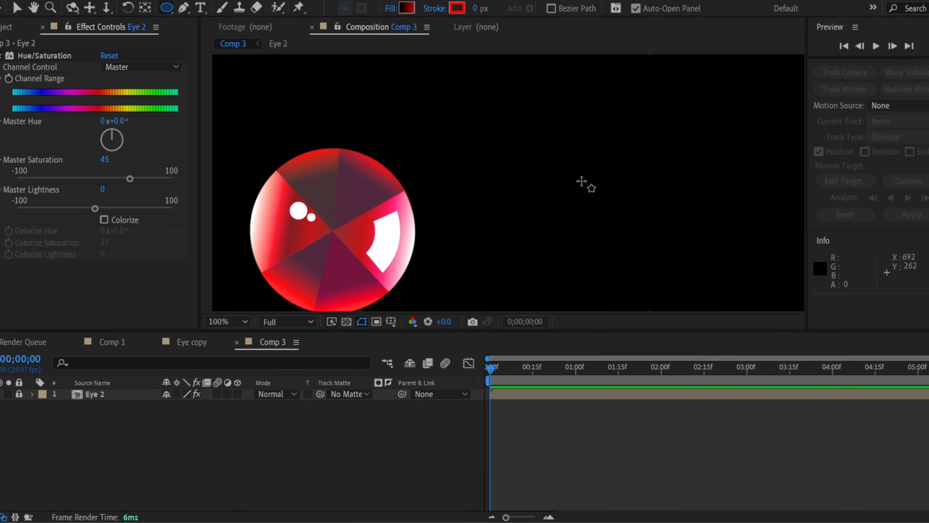
drag(541, 149, 521, 129)
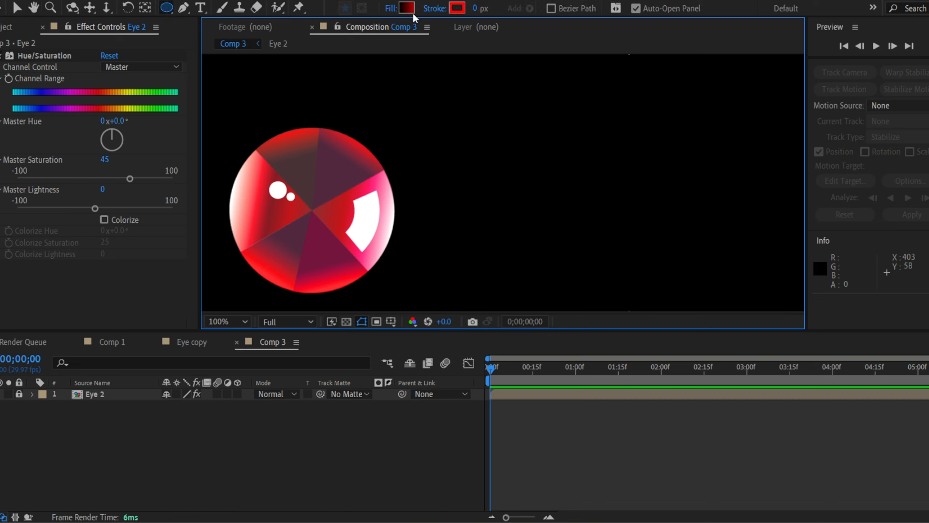
drag(391, 168, 416, 144)
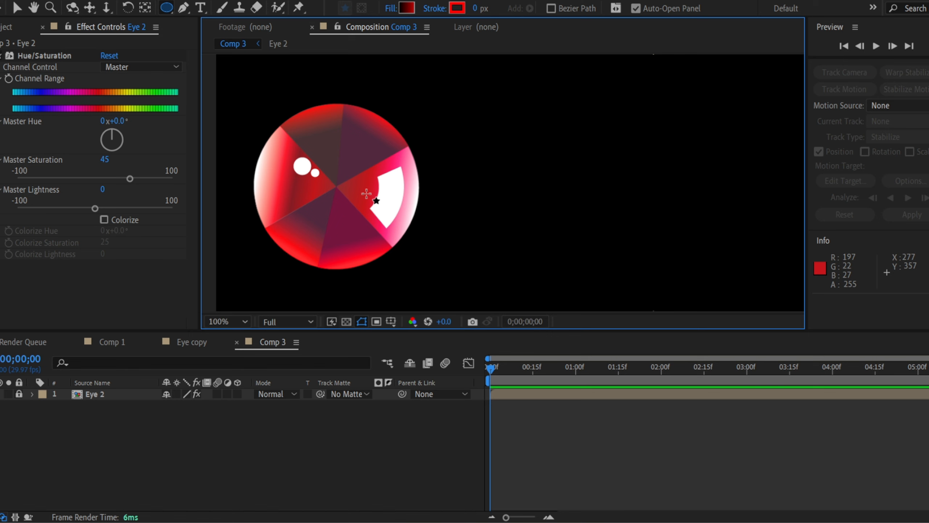
drag(530, 110, 686, 265)
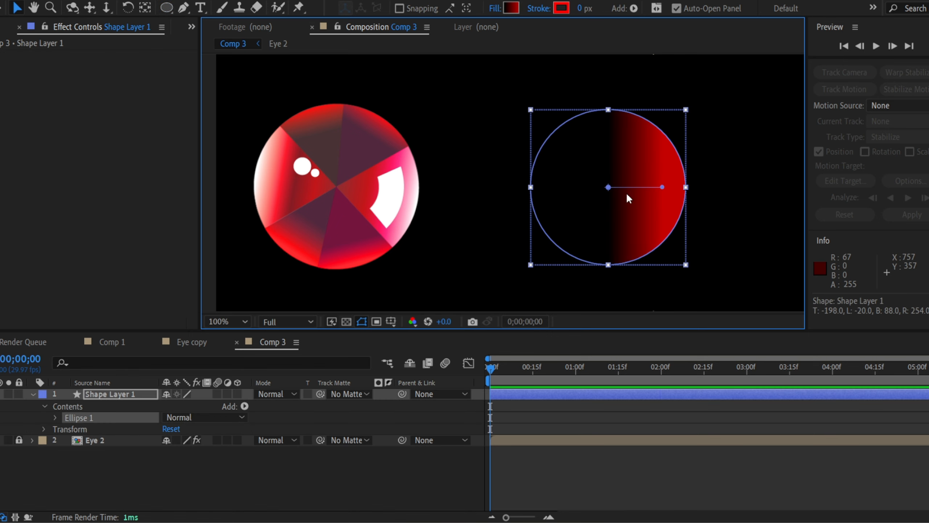
key(v)
scroll(869, 191, up, 7)
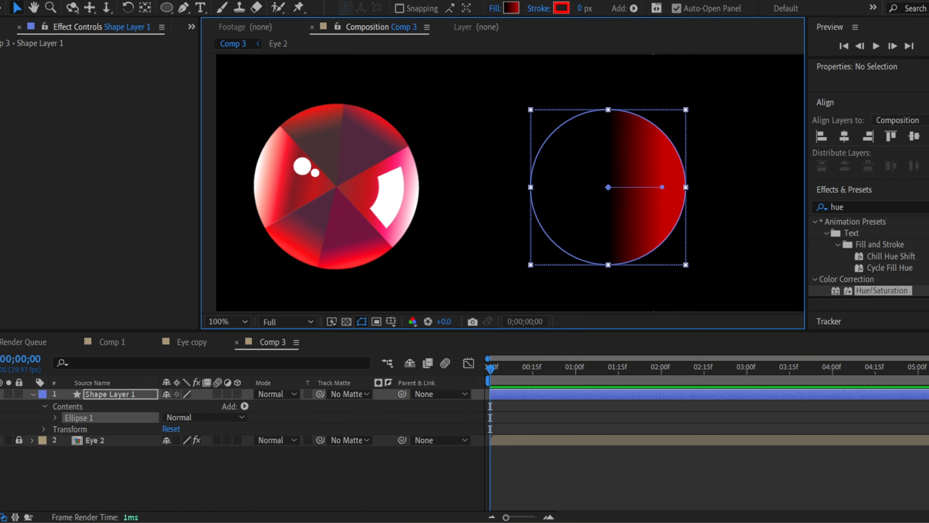
click(845, 136)
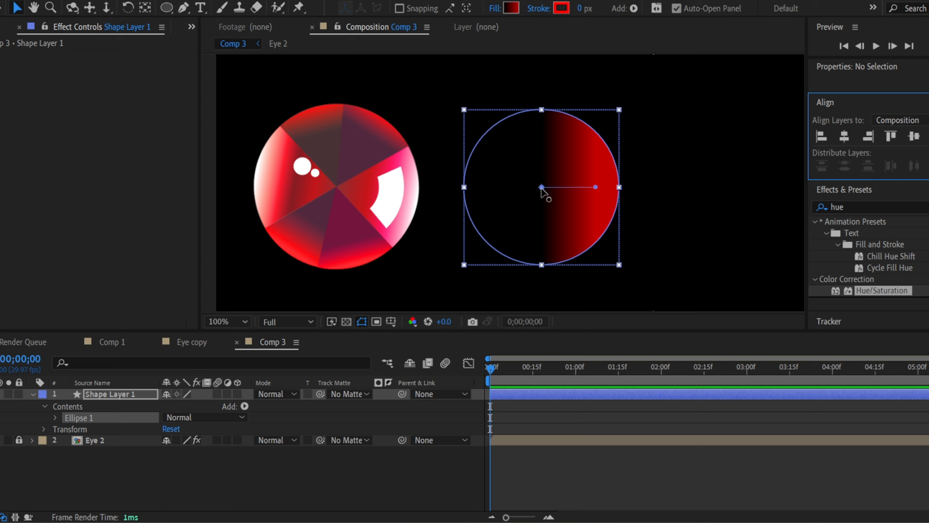
Step: Set the new circle's fill type to Solid Color
drag(596, 187, 598, 152)
click(496, 8)
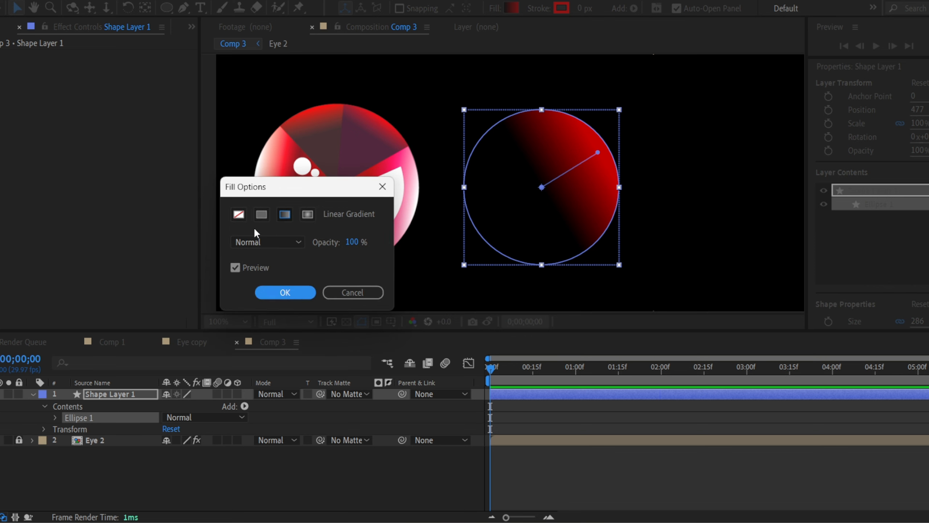
click(261, 215)
click(285, 292)
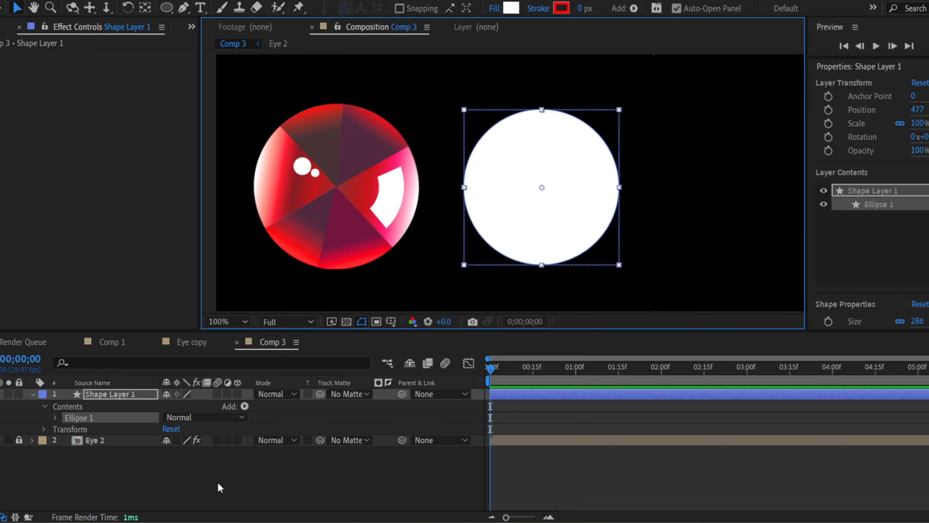
Step: Move Shape Layer 1's anchor point to the exact center of the white circle with the Pan Behind tool, using snapping
scroll(533, 195, up, 2)
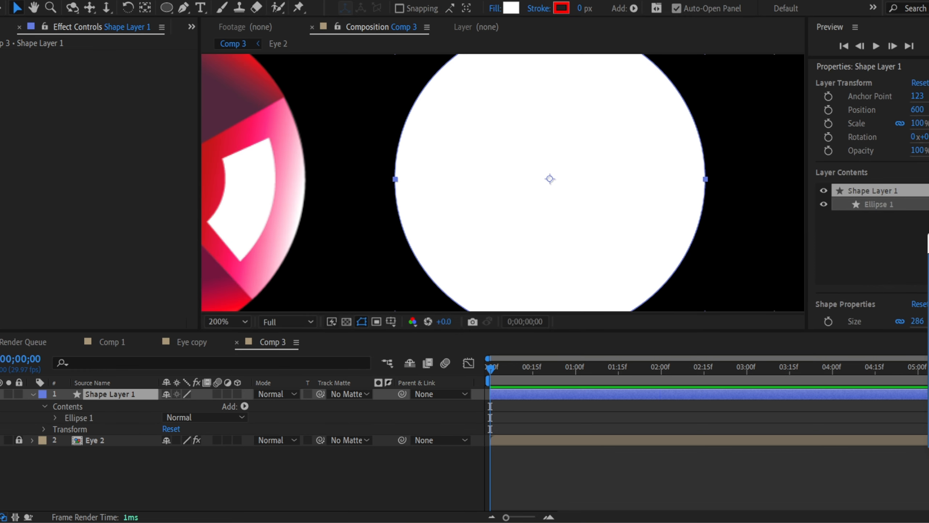
key(ctrl+z)
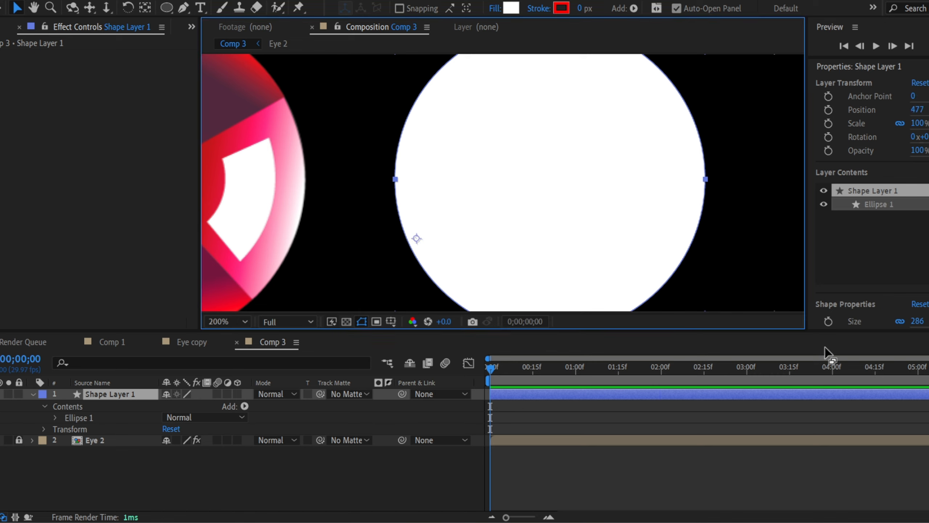
mouse_move(791, 259)
mouse_down()
mouse_move(814, 256)
mouse_move(928, 307)
mouse_up()
click(145, 8)
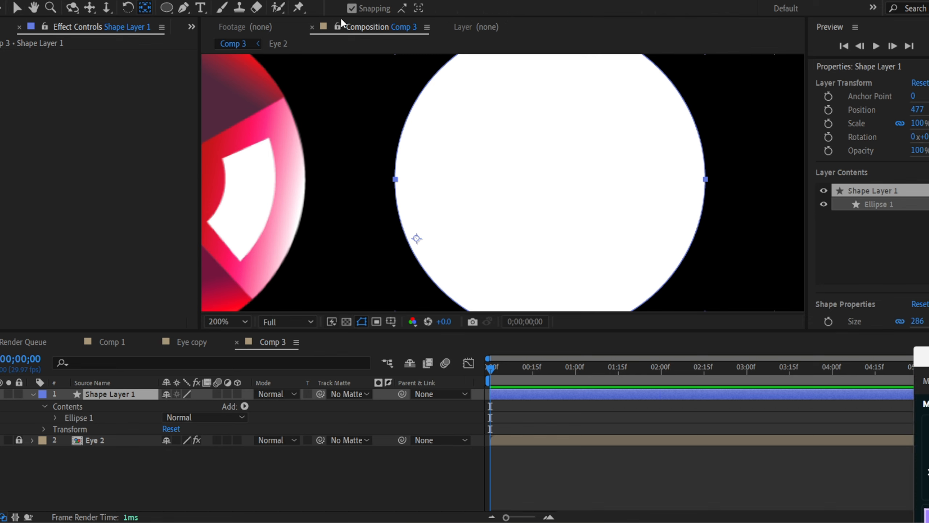
drag(417, 234, 551, 179)
drag(556, 179, 547, 182)
click(17, 7)
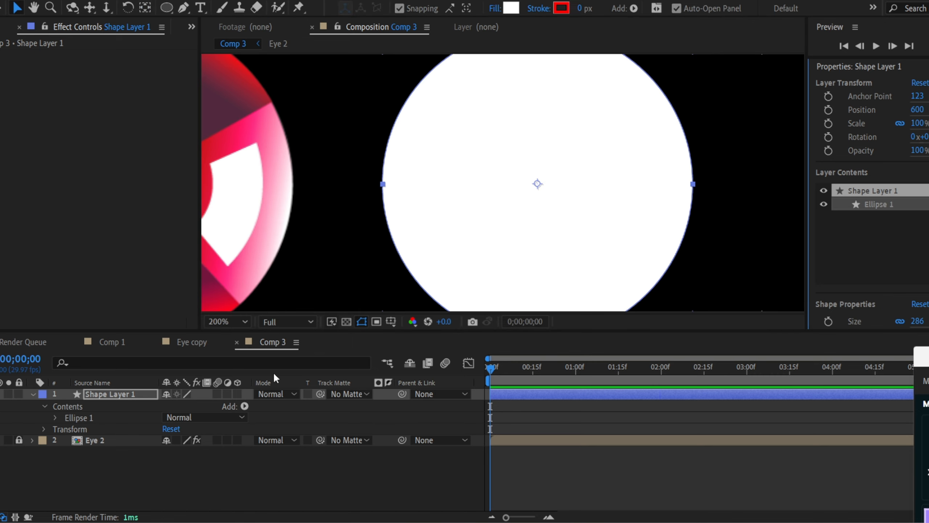
Step: Draw a tiny circle about 5 px wide at the white circle's center on a separate shape layer
click(167, 7)
scroll(578, 170, up, 2)
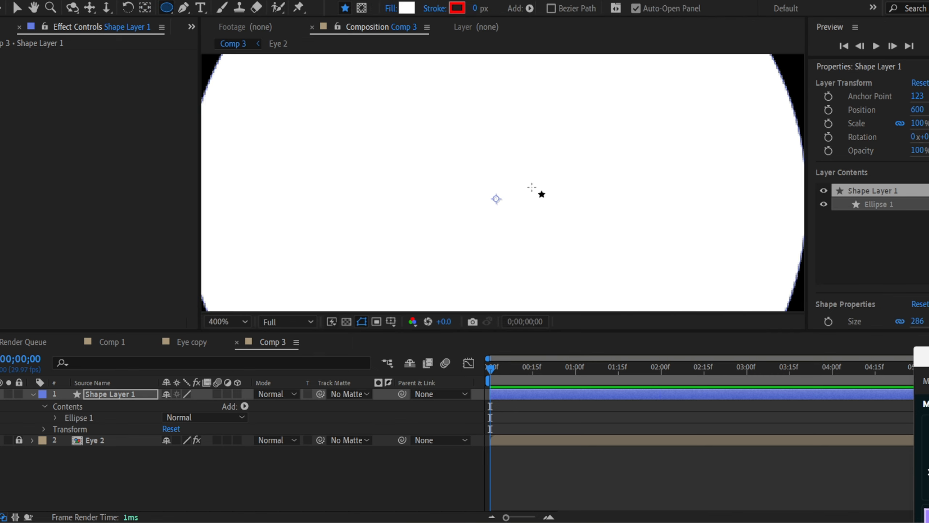
click(222, 460)
click(135, 397)
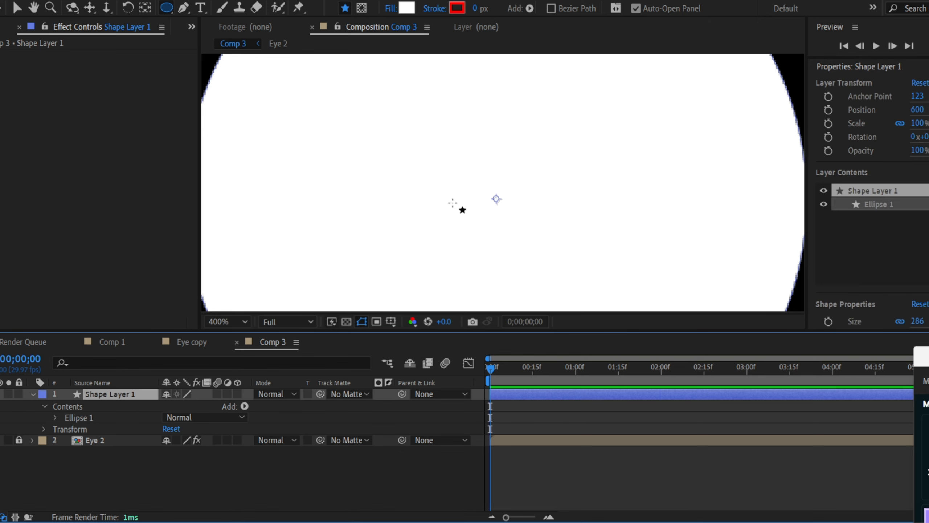
click(306, 467)
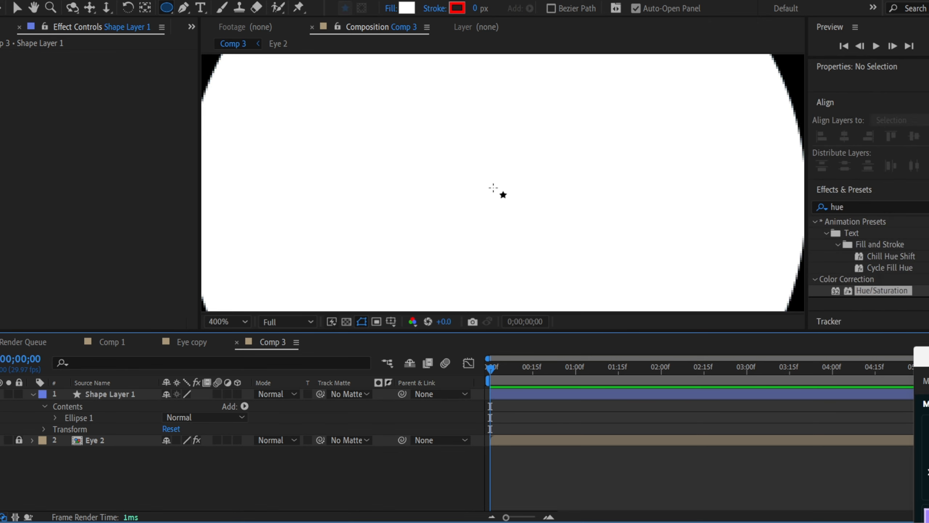
drag(502, 193, 498, 200)
Step: Set the tiny circle's fill color to 000000
click(406, 8)
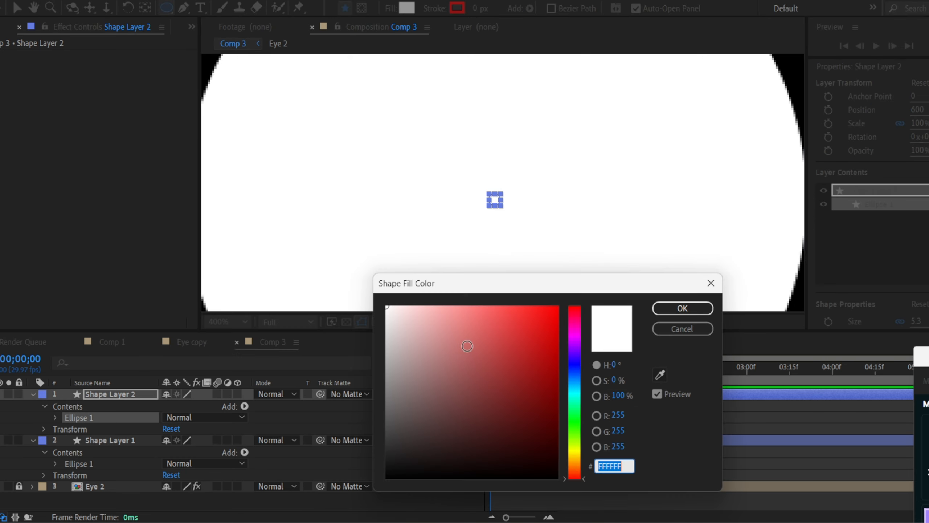
text(000000)
click(683, 307)
key(v)
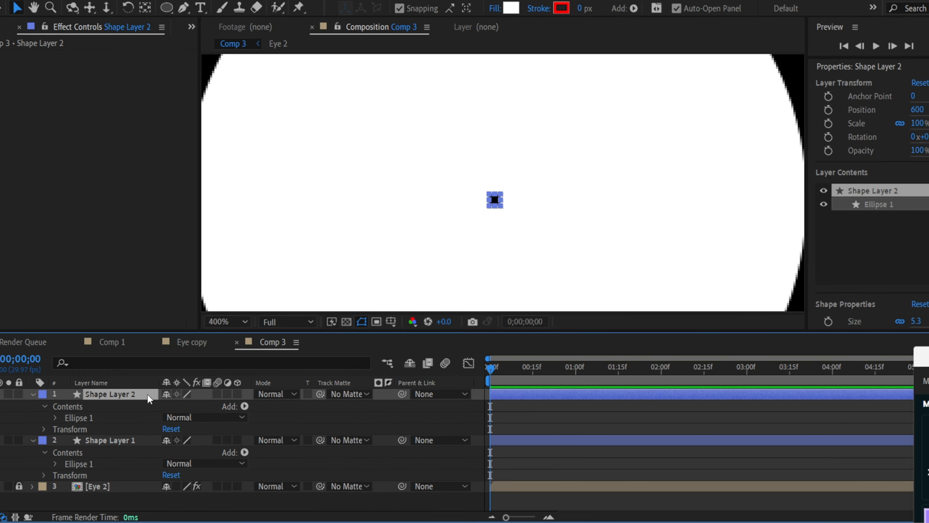
Step: Center the black dot's layer horizontally and vertically in the composition
scroll(887, 263, down, 10)
click(842, 143)
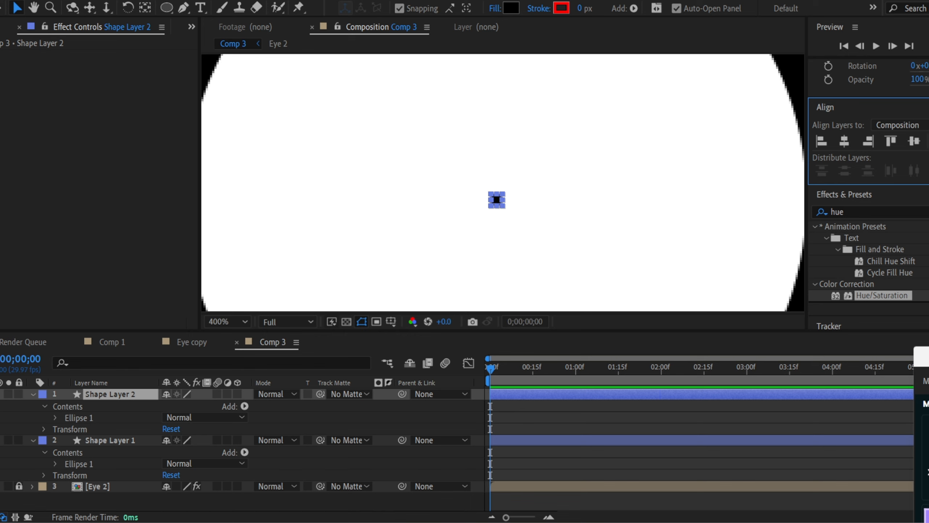
click(914, 141)
key(comma)
Step: Center the white circle's layer vertically in the composition so it lines up with the black dot
click(128, 441)
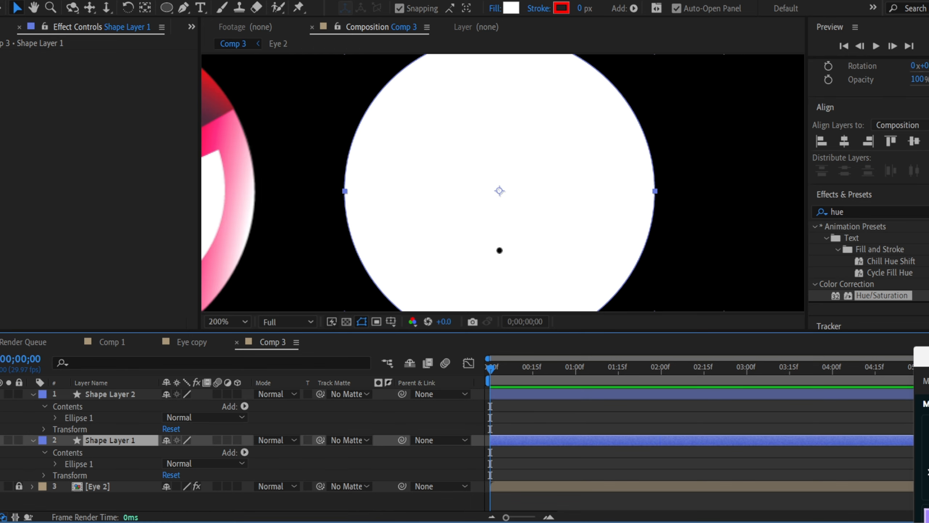
click(914, 141)
click(700, 227)
scroll(497, 257, up, 1)
drag(498, 256, 500, 193)
scroll(511, 186, down, 1)
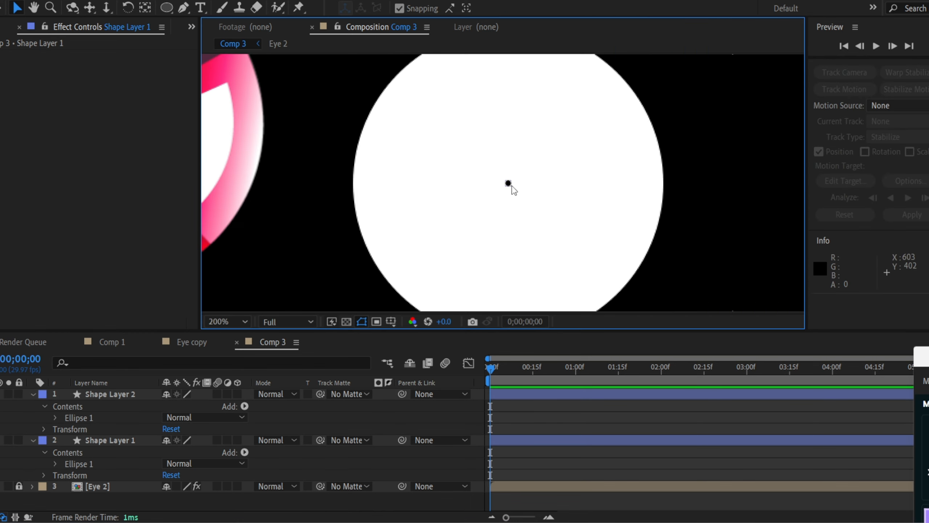
Step: Draw a closed wedge with the Pen tool from the black dot past the circle's upper edge, with a curved outer side, on a new shape layer
drag(560, 145, 550, 183)
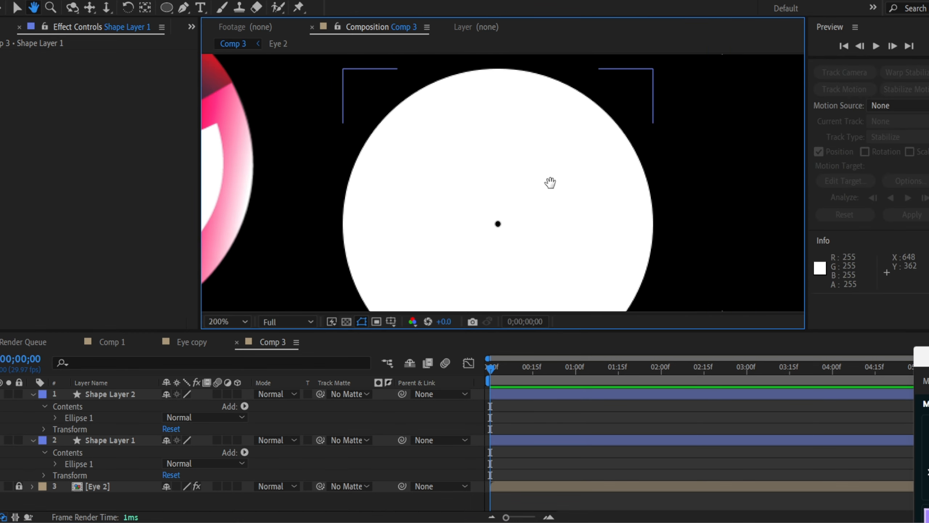
click(183, 8)
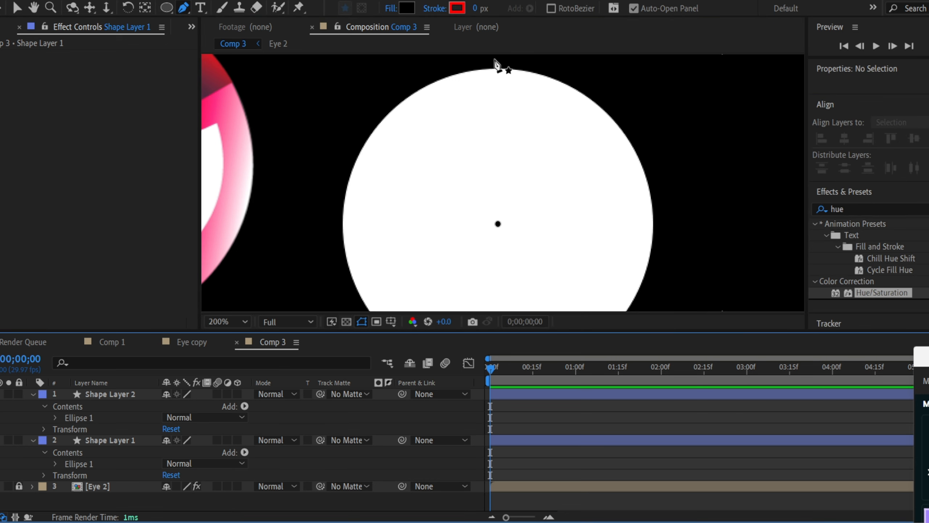
scroll(494, 221, up, 1)
click(501, 224)
drag(578, 132, 549, 275)
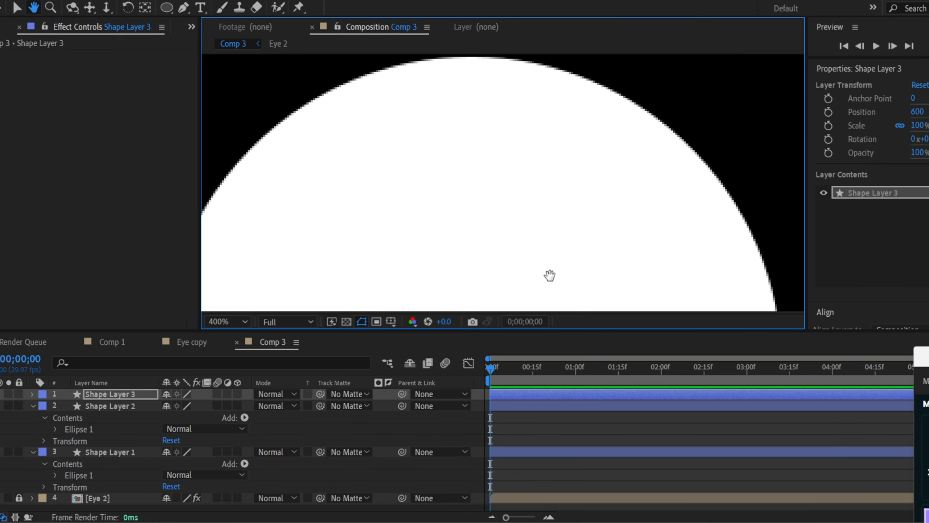
scroll(523, 168, down, 1)
click(489, 101)
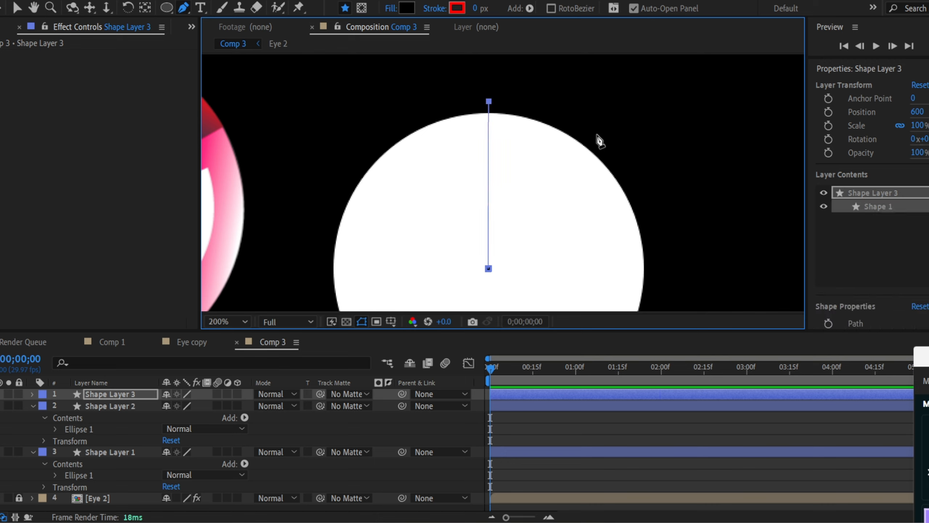
drag(599, 144, 579, 170)
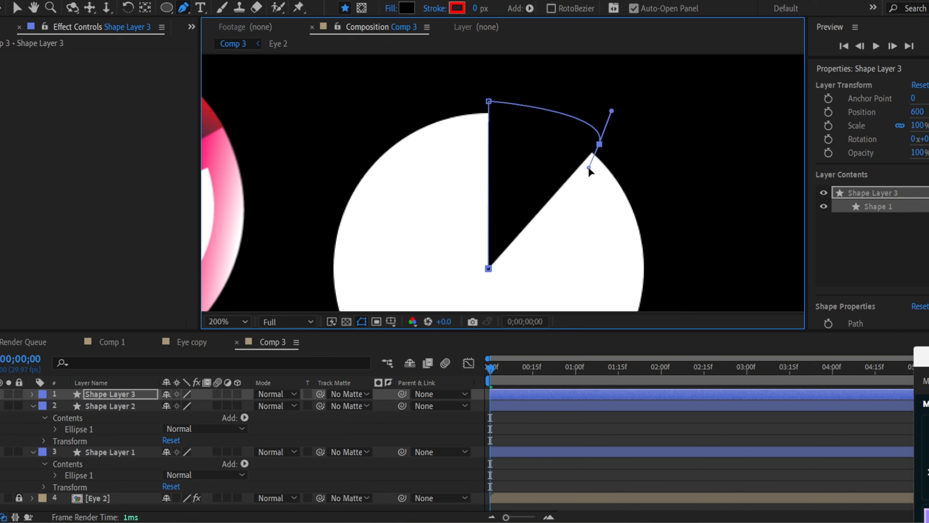
click(489, 268)
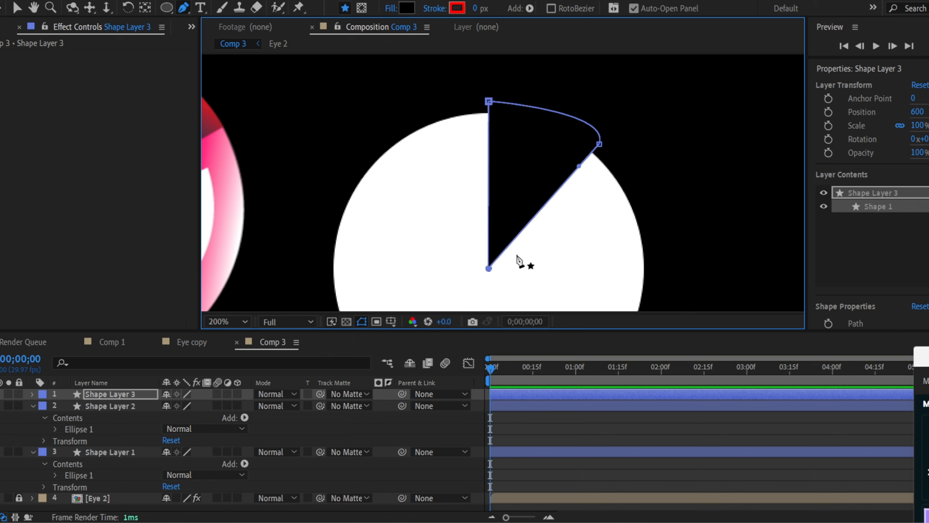
key(v)
Step: Set the wedge's fill type to Linear Gradient
click(497, 10)
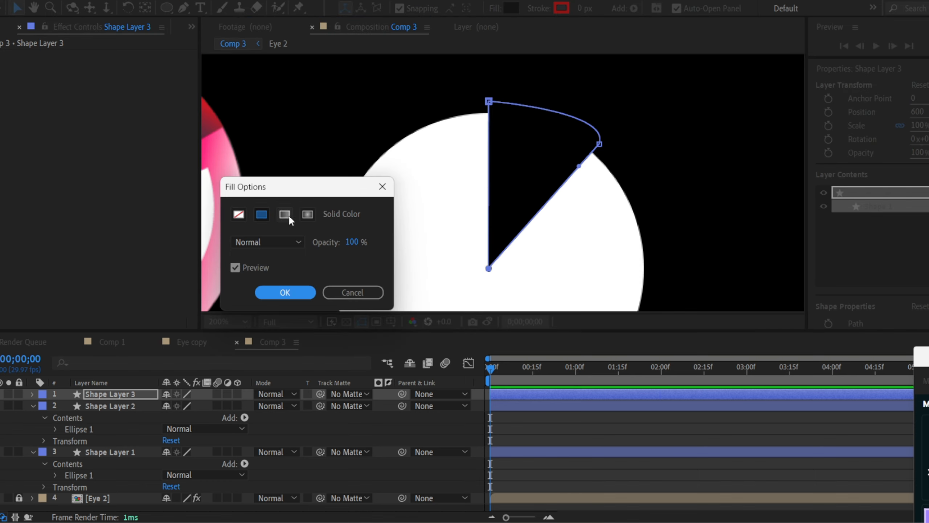
click(289, 214)
click(300, 291)
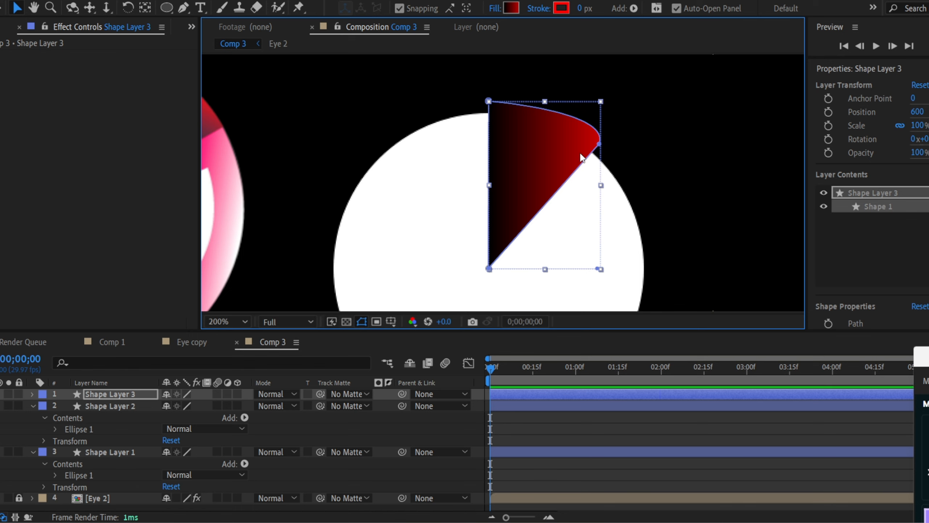
Step: Redirect the wedge's gradient so it runs from black near the circle's center to red at the outer edge
scroll(588, 189, up, 1)
drag(589, 195, 611, 130)
scroll(590, 148, down, 2)
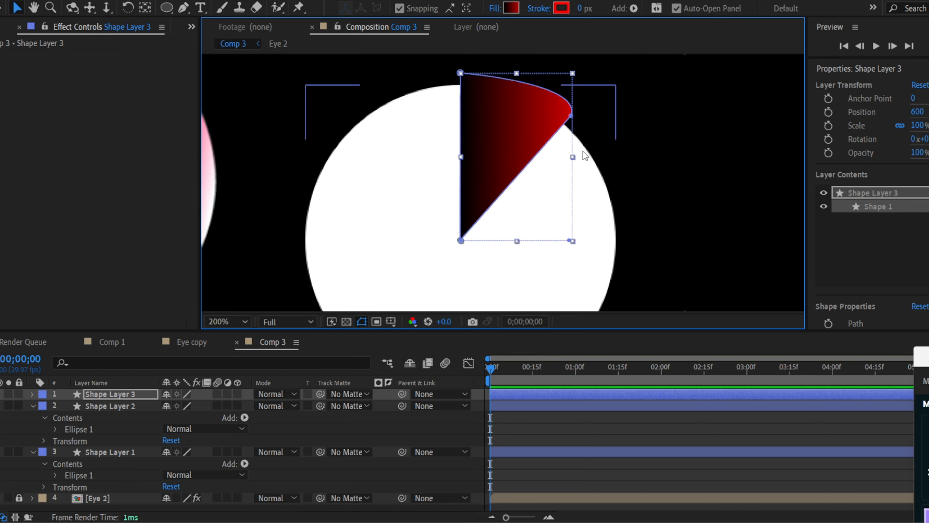
scroll(507, 152, up, 1)
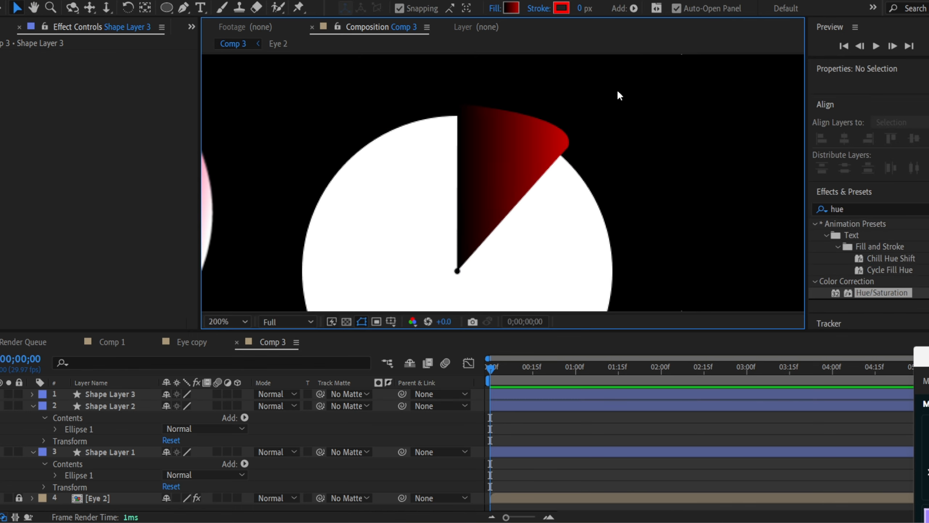
click(511, 9)
key(Return)
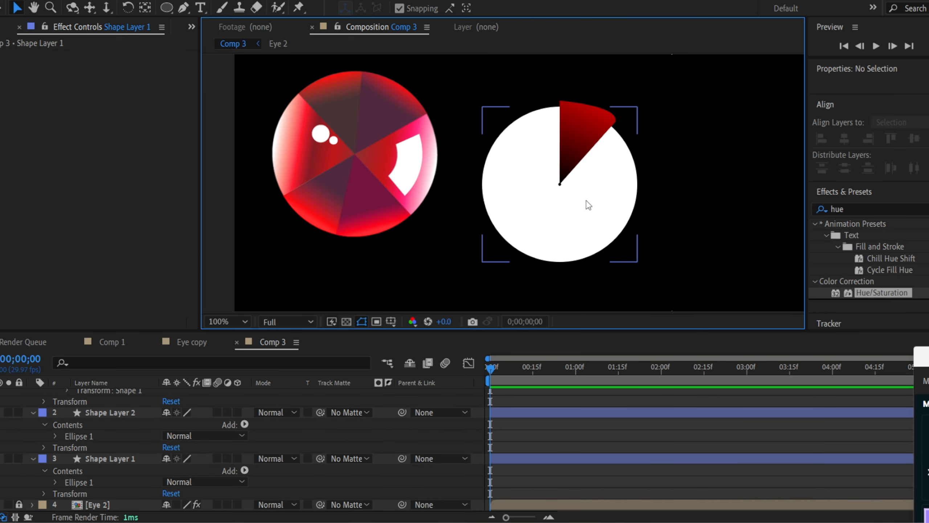
Step: Rename the white circle's layer, Shape Layer 1, as "a mask"
click(118, 457)
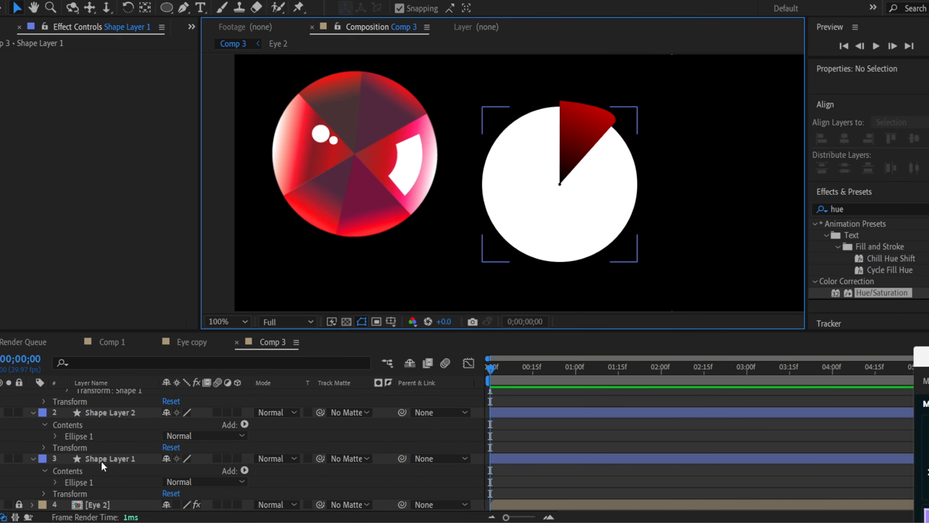
right_click(100, 460)
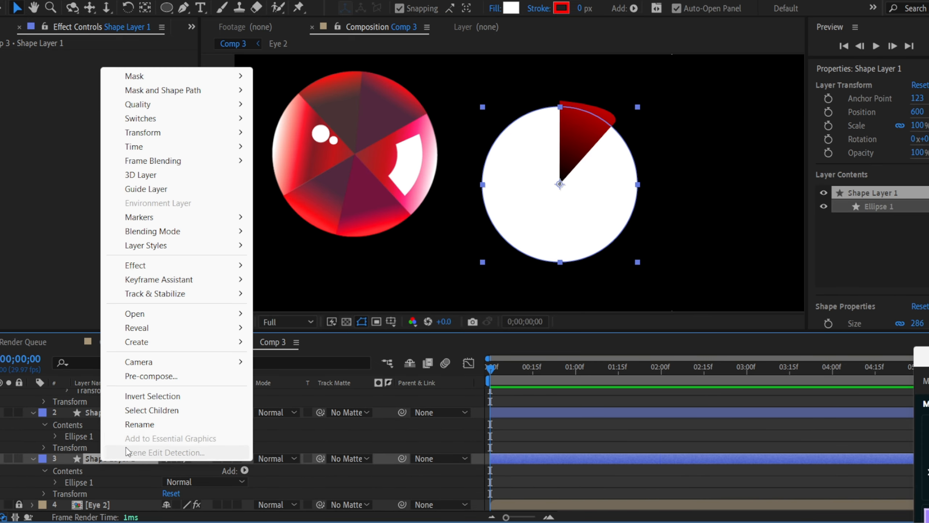
click(142, 424)
text(a ma)
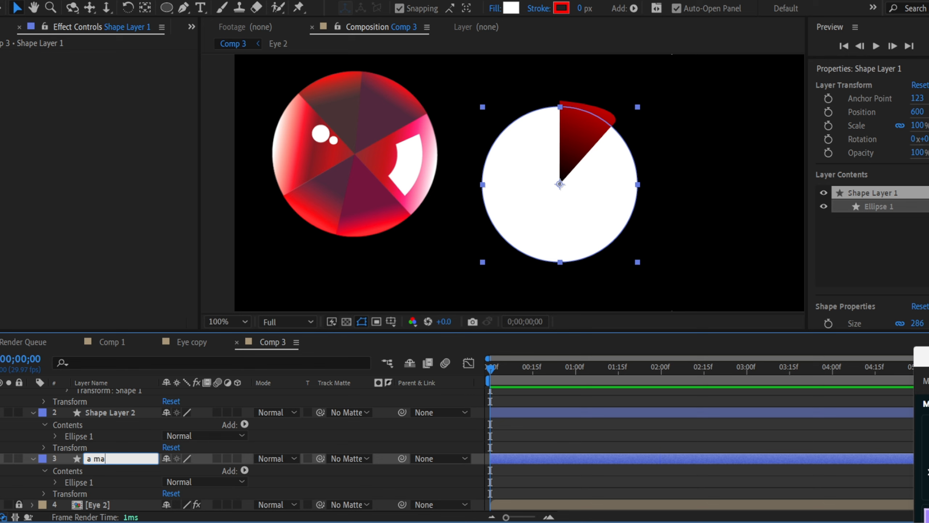
text(sk)
key(Return)
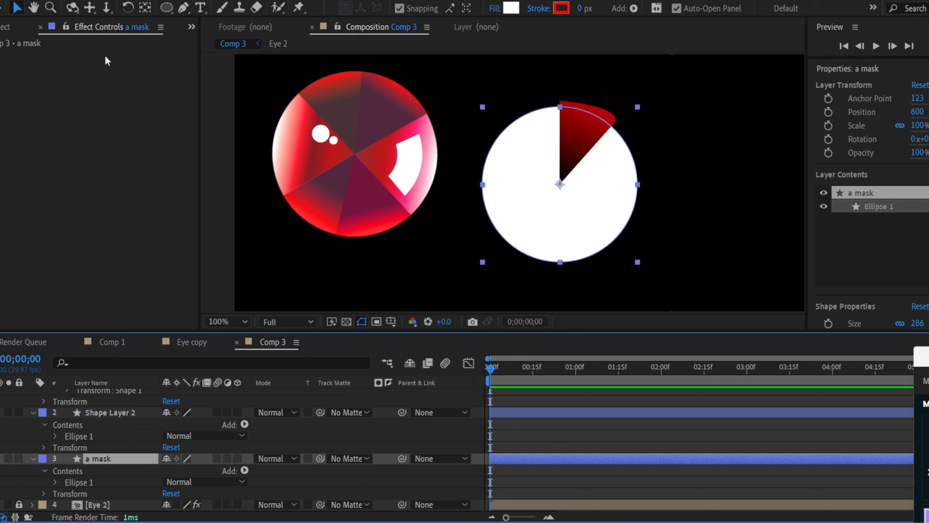
Step: Set the a mask layer as the track matte of the first wedge's layer, and turn the white circle's visibility back on
scroll(33, 392, up, 5)
click(33, 392)
click(91, 393)
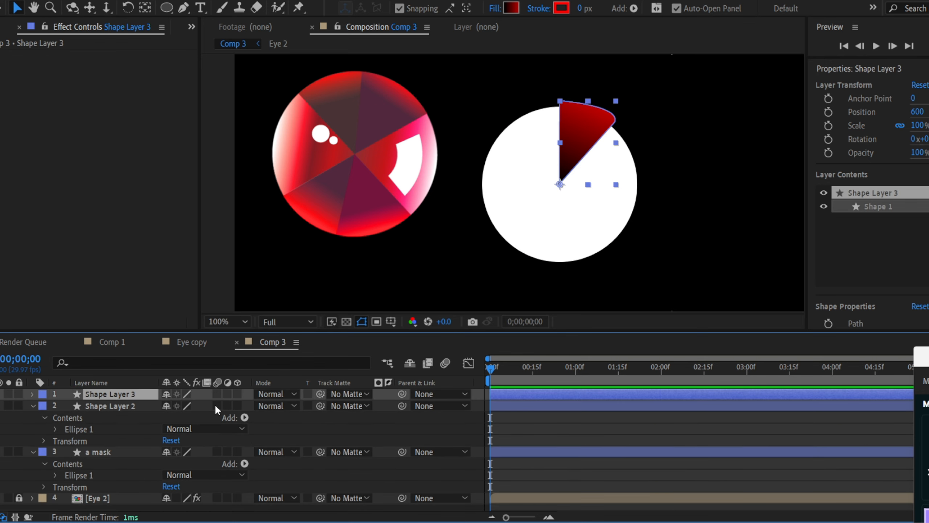
click(362, 394)
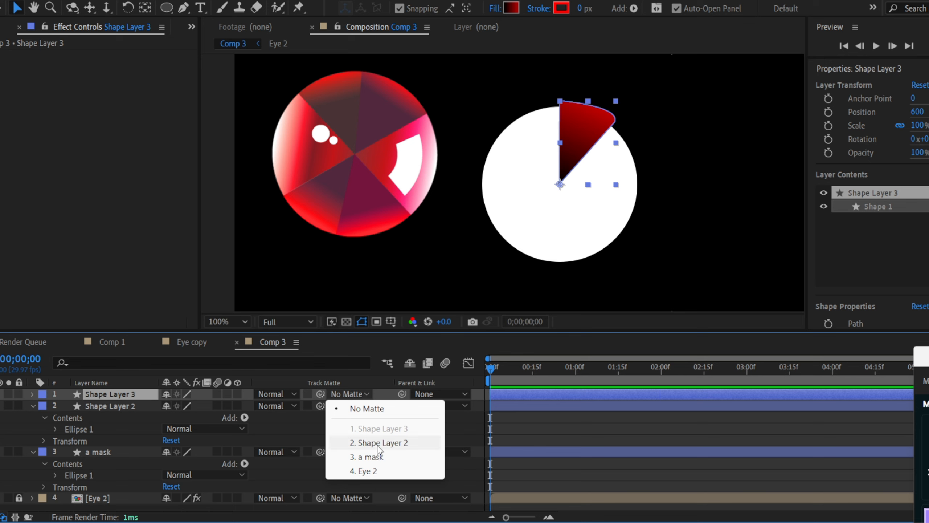
click(397, 458)
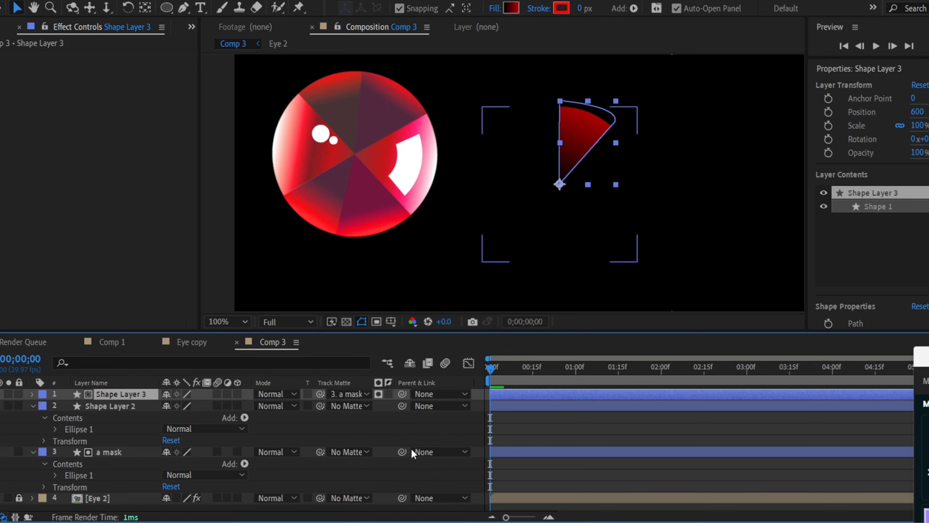
click(615, 136)
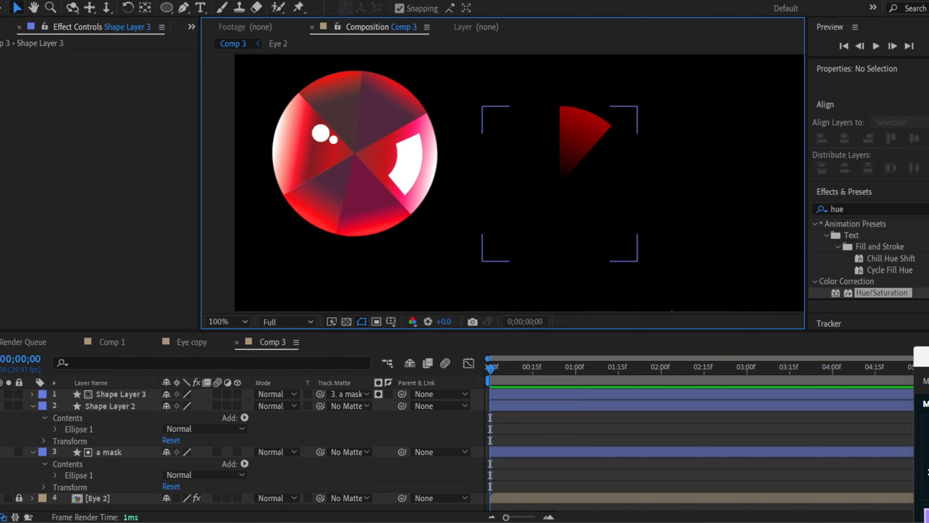
click(1, 451)
Step: Draw a second closed wedge with the Pen tool on a new shape layer, adjoining the first wedge and curving just outside the circle's right edge
scroll(608, 129, up, 1)
drag(609, 186, 596, 168)
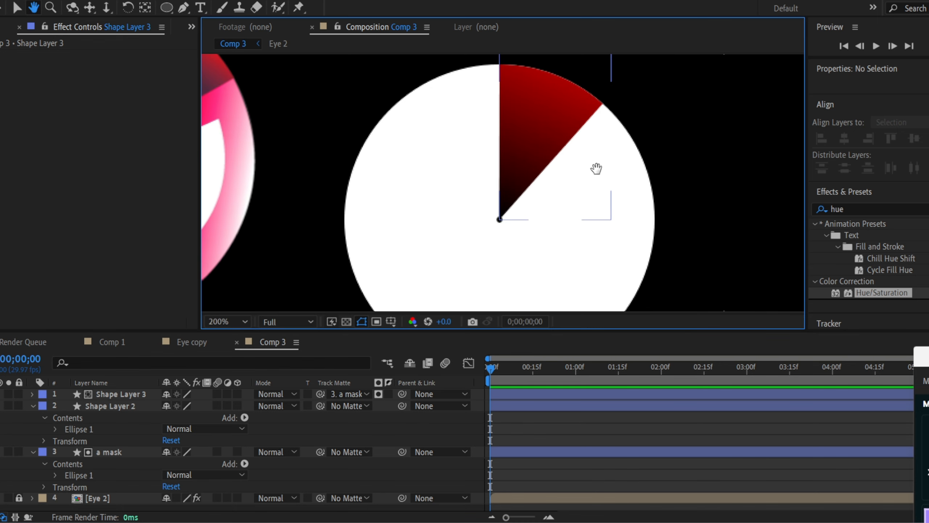
scroll(575, 146, up, 1)
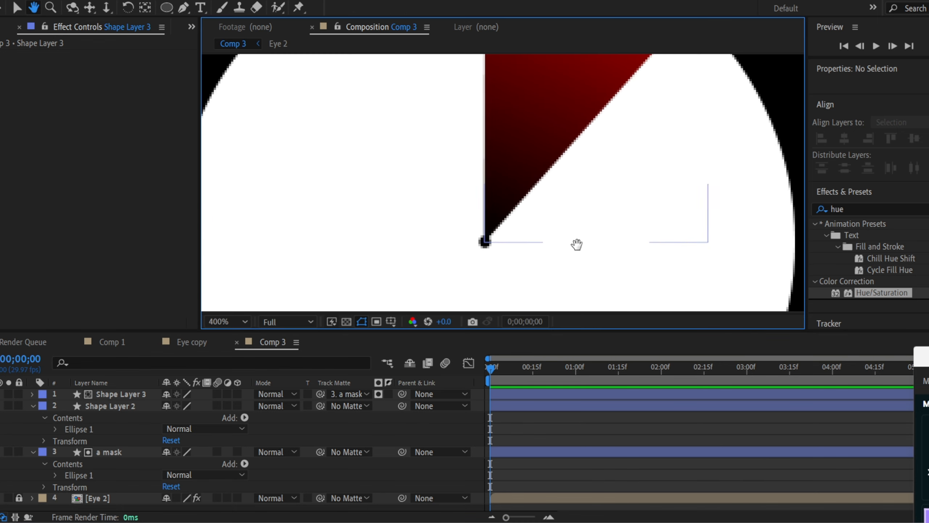
key(g)
click(453, 237)
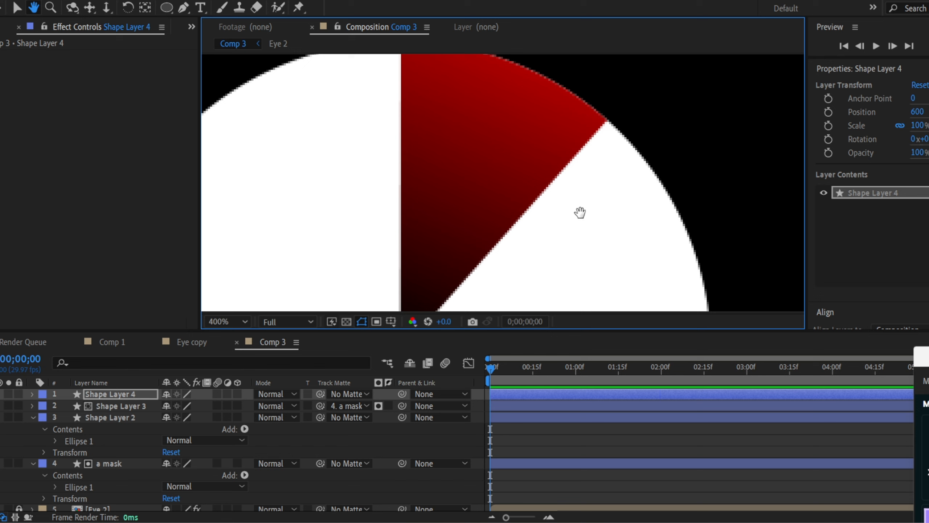
click(611, 116)
drag(663, 224, 577, 154)
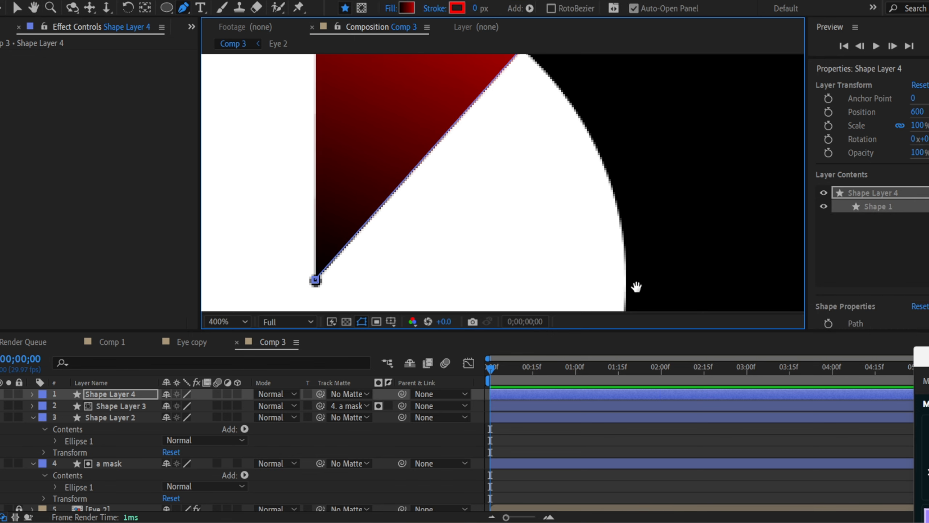
drag(637, 287, 634, 260)
drag(637, 232, 630, 101)
drag(639, 277, 568, 236)
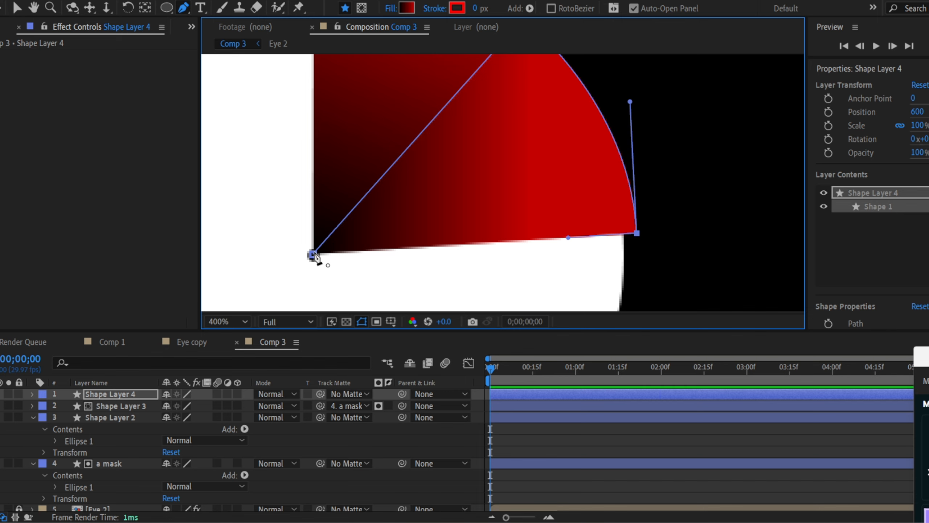
key(comma)
key(v)
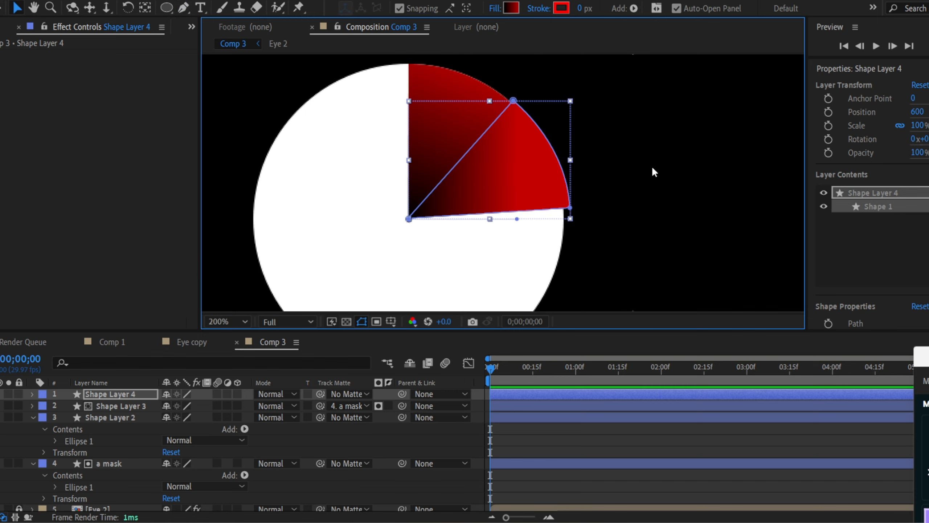
Step: Redirect the second wedge's gradient so it runs from the circle's center diagonally toward the wedge's outer edge
click(511, 8)
click(866, 362)
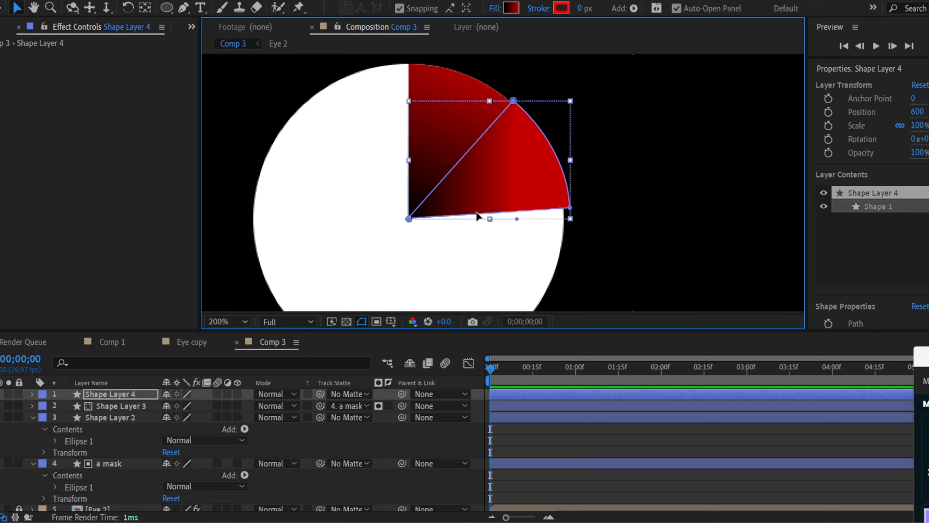
drag(516, 220, 547, 179)
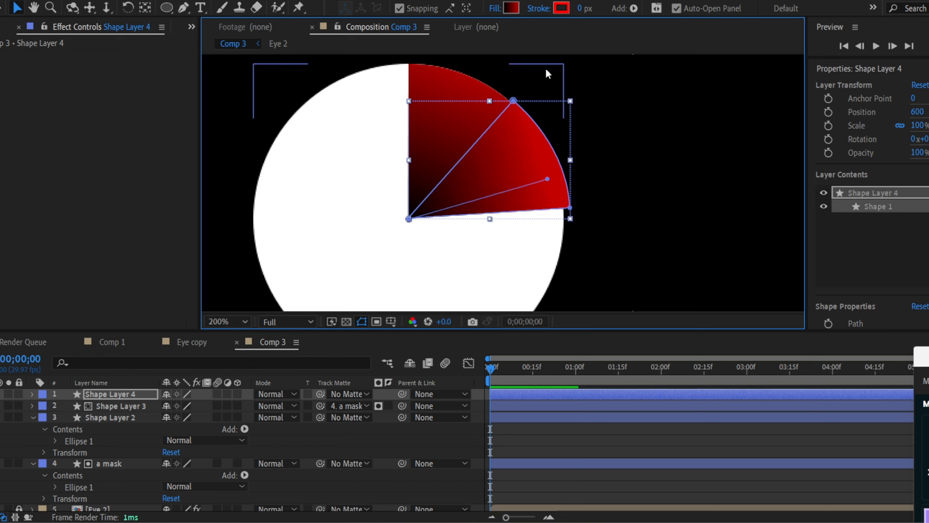
Step: Move the black stop of the second wedge's gradient to 44.6% and set its outer color to pinkish red C50048
click(511, 8)
drag(638, 157, 706, 162)
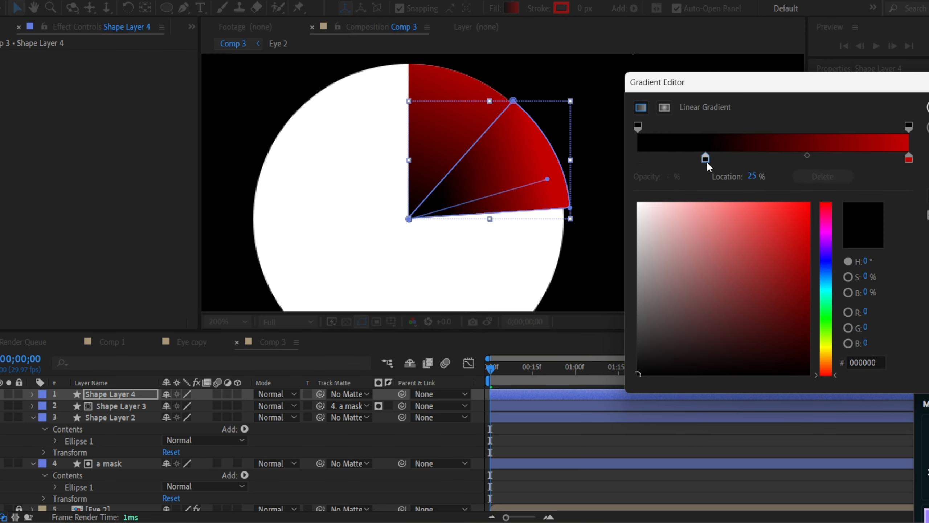
click(908, 161)
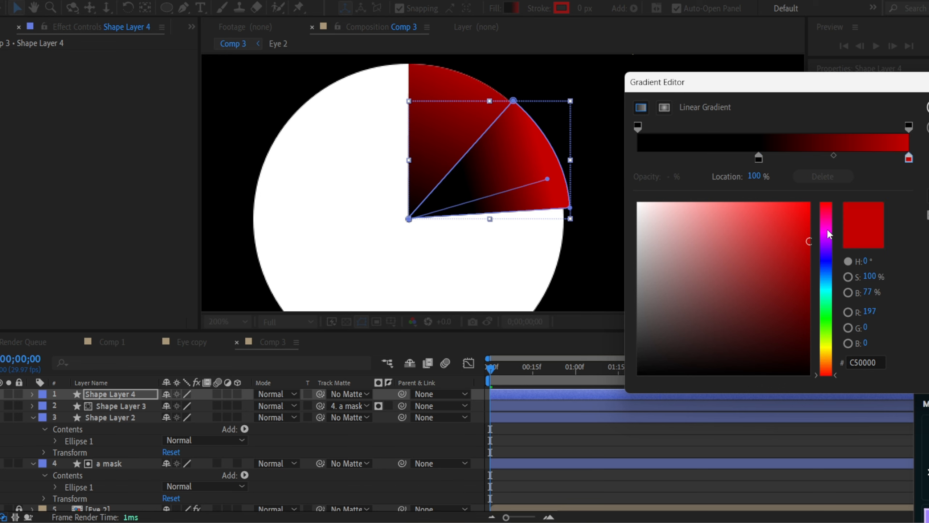
click(837, 213)
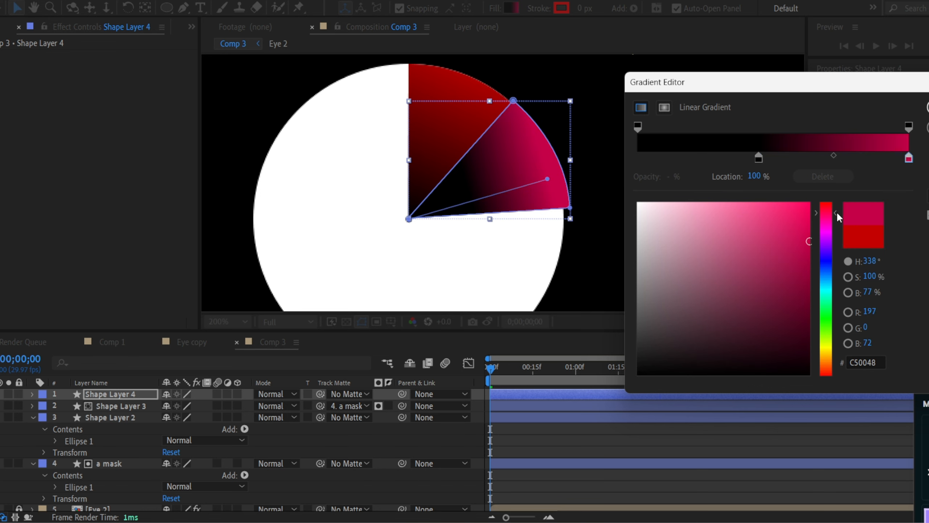
click(928, 107)
Step: Trim the second wedge to the circle by setting a mask as its layer's track matte
click(348, 394)
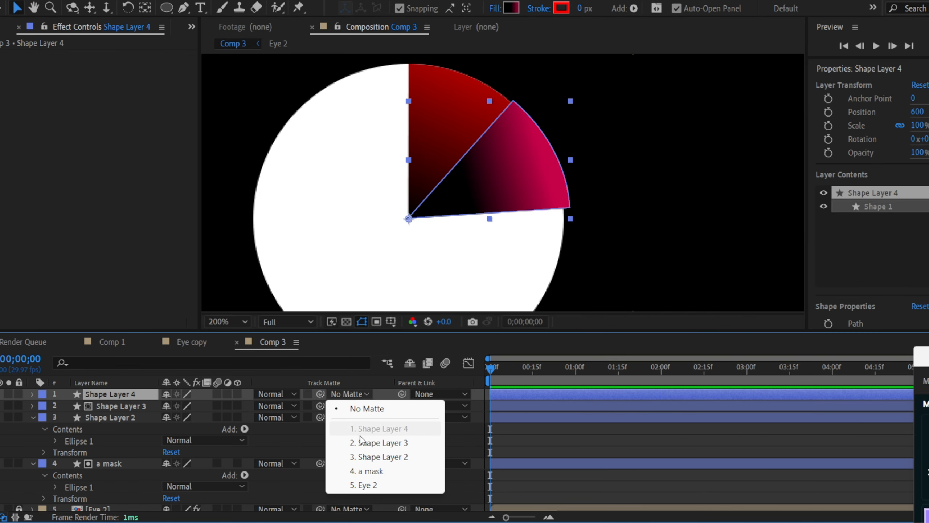
click(367, 470)
click(506, 271)
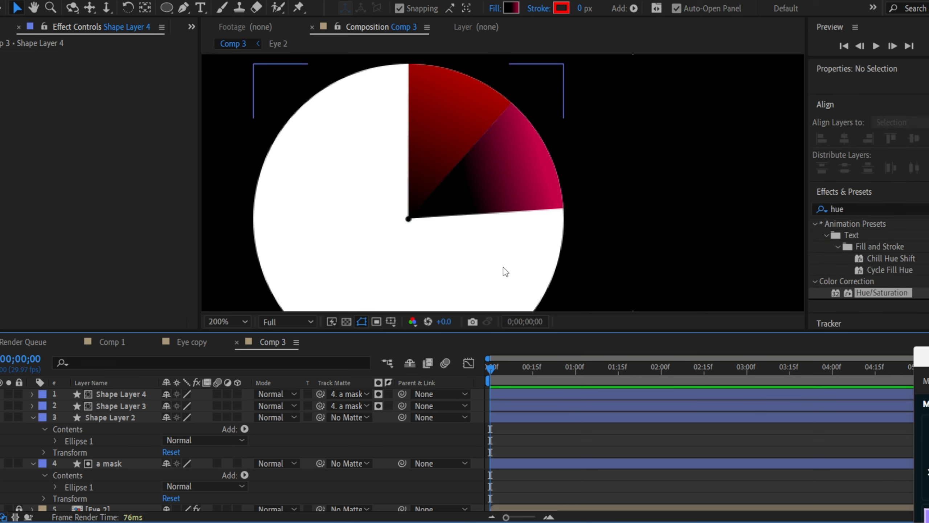
Step: Draw a third closed wedge with the Pen tool on a new shape layer, below the second wedge and extending past the circle's lower-right edge
scroll(501, 248, up, 2)
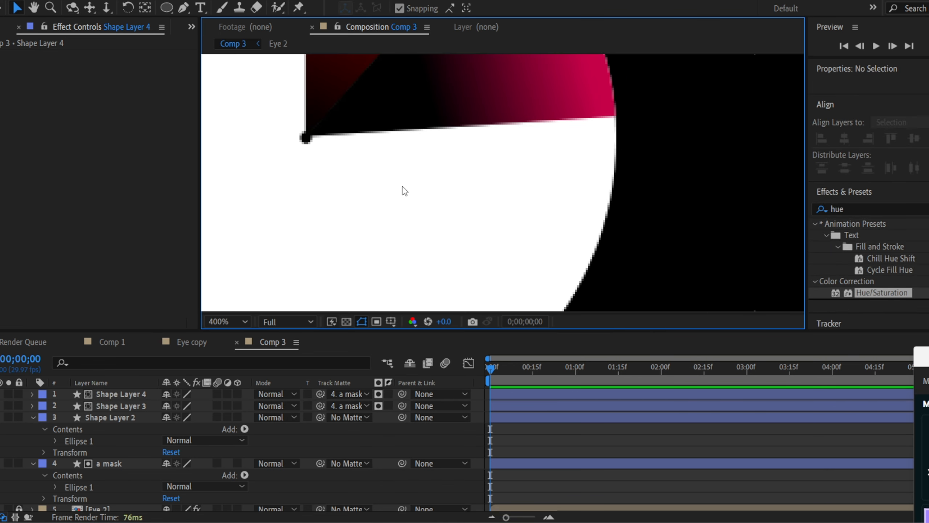
click(182, 13)
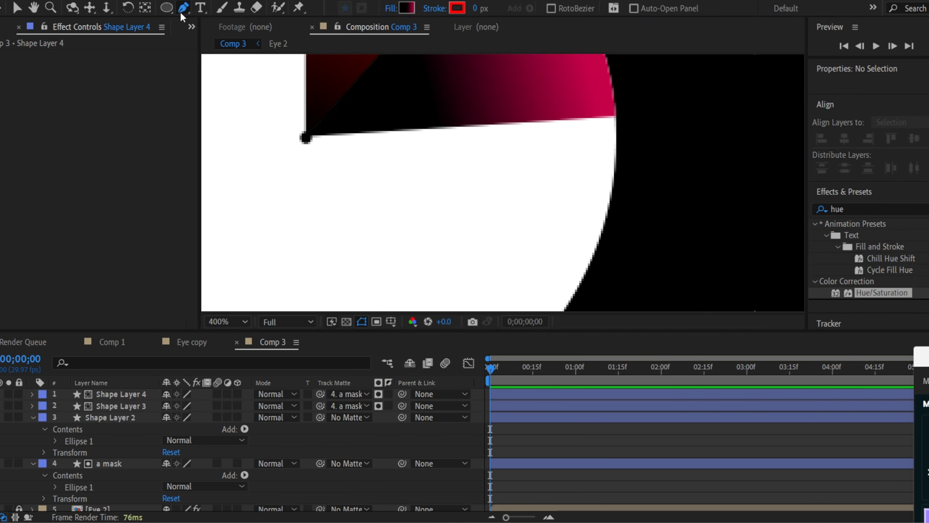
click(305, 136)
scroll(586, 146, down, 2)
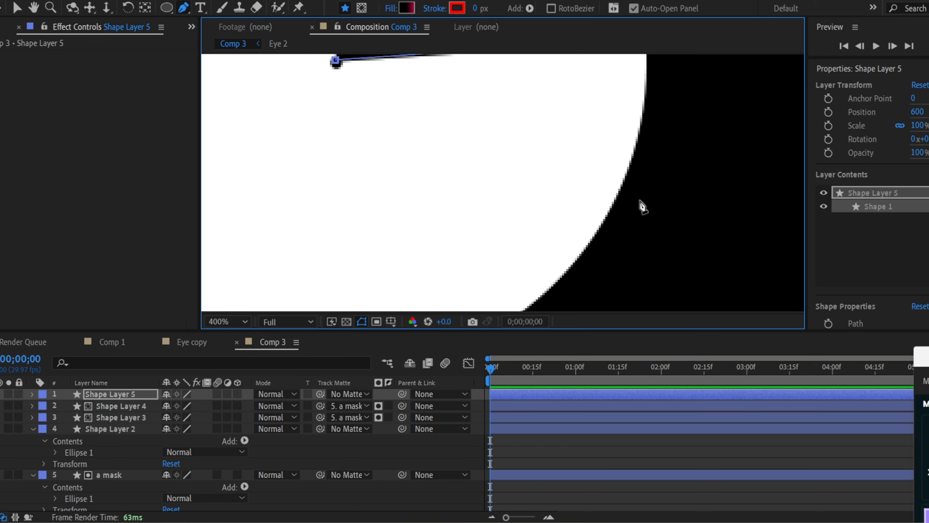
drag(632, 211, 586, 189)
right_click(587, 192)
click(586, 192)
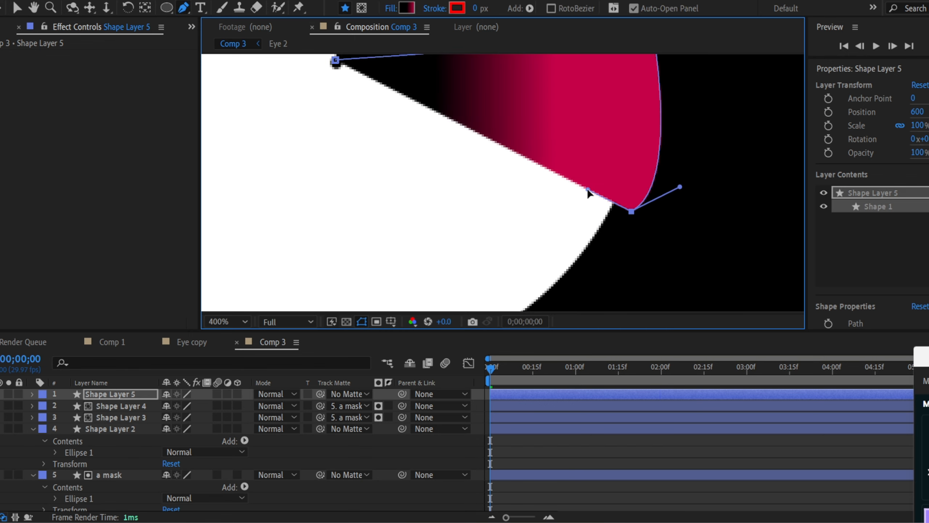
drag(552, 148, 575, 204)
click(359, 116)
scroll(615, 249, down, 1)
drag(636, 256, 619, 275)
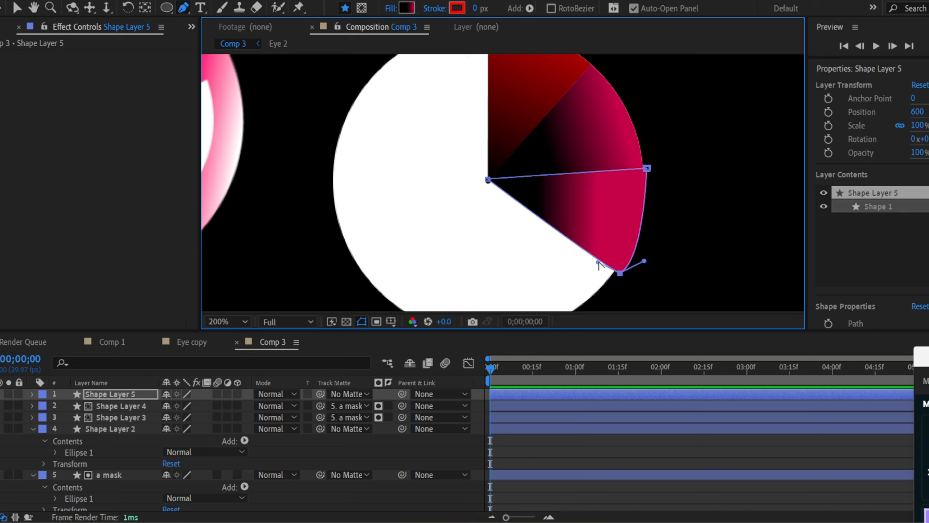
key(v)
Step: Set the outer color of the third wedge's gradient to bright red E30000
click(511, 8)
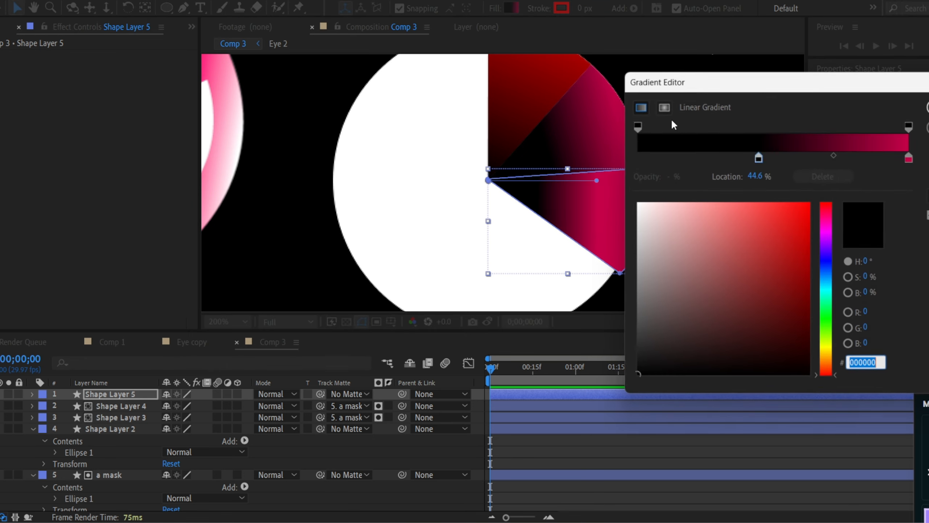
click(909, 158)
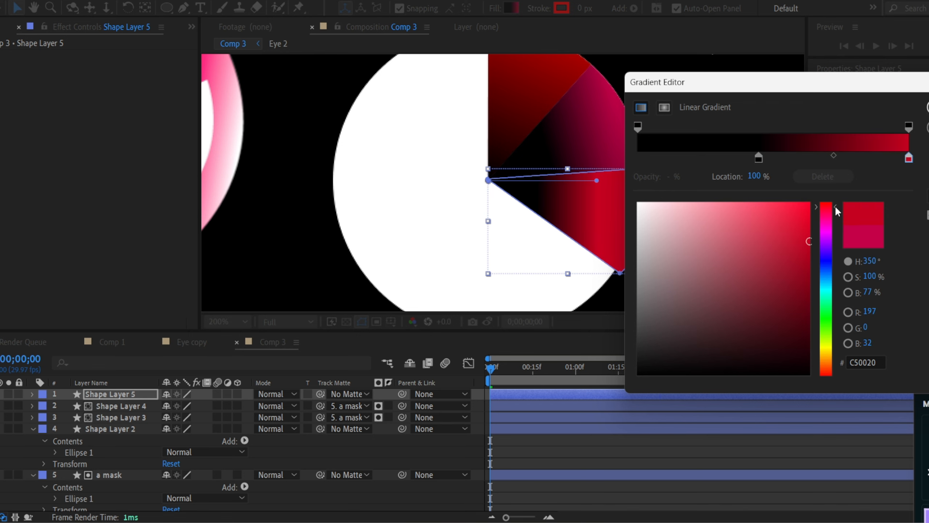
drag(835, 206, 835, 202)
mouse_move(806, 220)
mouse_down()
mouse_move(815, 210)
mouse_move(817, 220)
mouse_up()
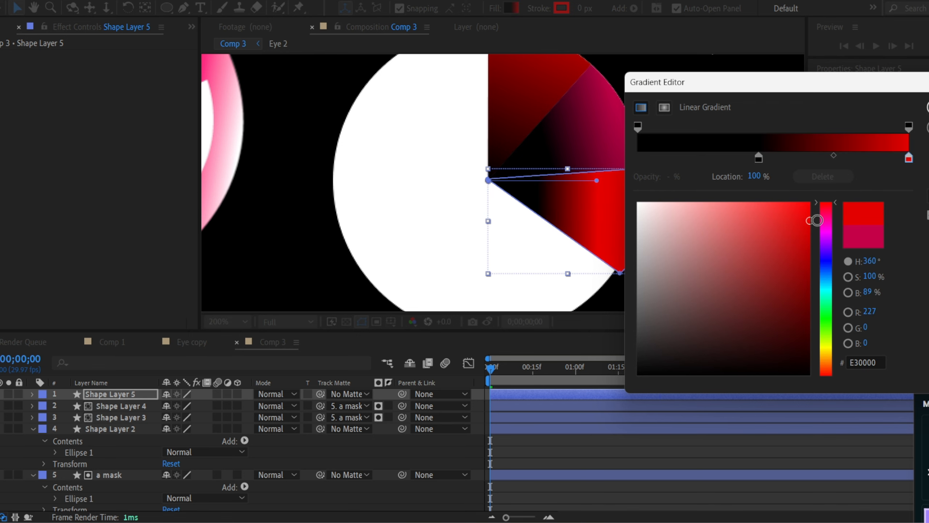
click(928, 107)
Step: Angle the third wedge's gradient toward its outer edge and move the gradient's black stop to 9.8%
drag(596, 180, 646, 222)
click(511, 8)
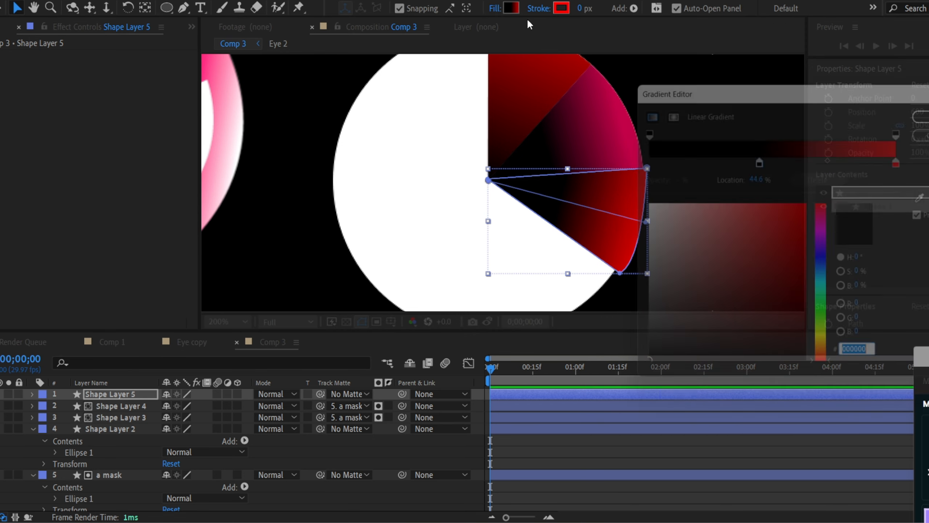
drag(756, 157, 665, 158)
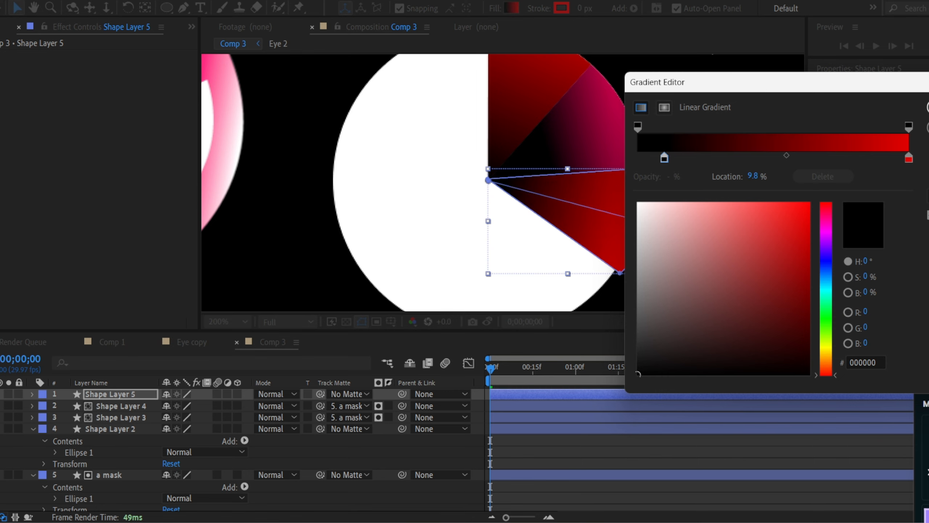
click(928, 107)
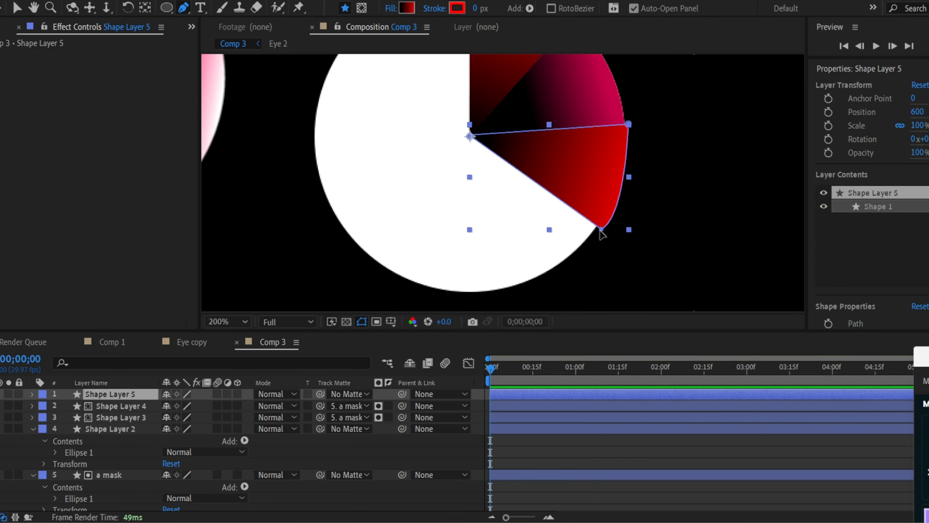
Step: Widen the third wedge by moving its lower outer corner further down along the circle's edge and reshaping the outer curve
scroll(600, 230, up, 2)
click(601, 228)
drag(602, 229, 552, 282)
scroll(588, 252, down, 1)
drag(593, 252, 634, 229)
drag(647, 155, 708, 212)
key(v)
click(679, 188)
Step: Assign a mask as the track matte of the third wedge's layer, Shape Layer 5, to trim it to the circle
click(144, 397)
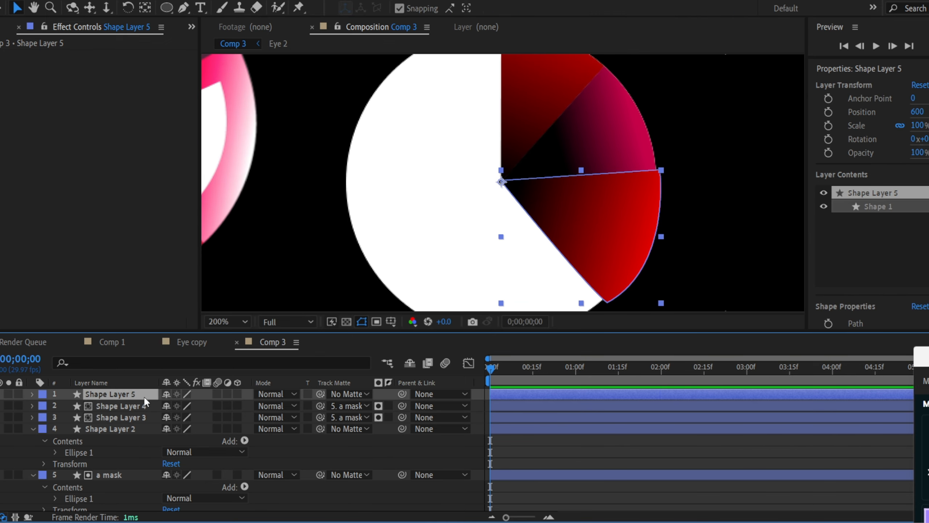
click(349, 393)
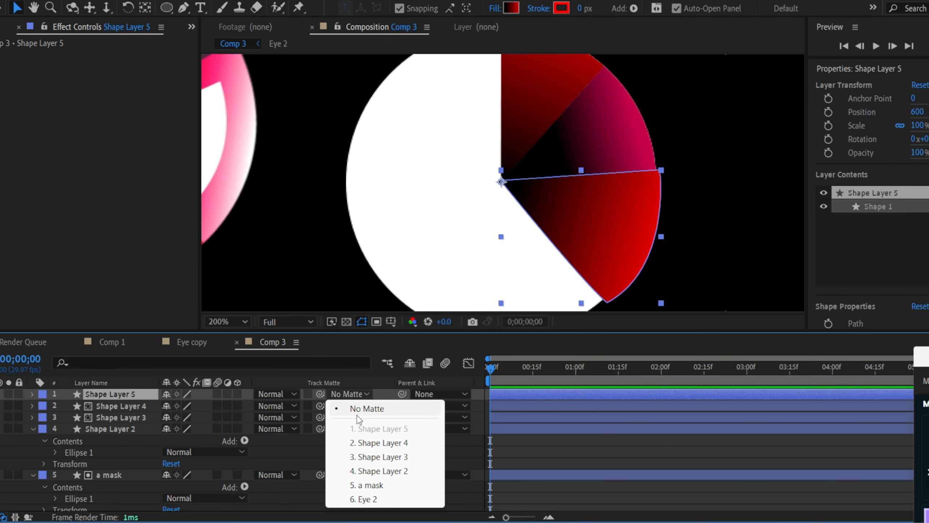
click(385, 485)
click(663, 165)
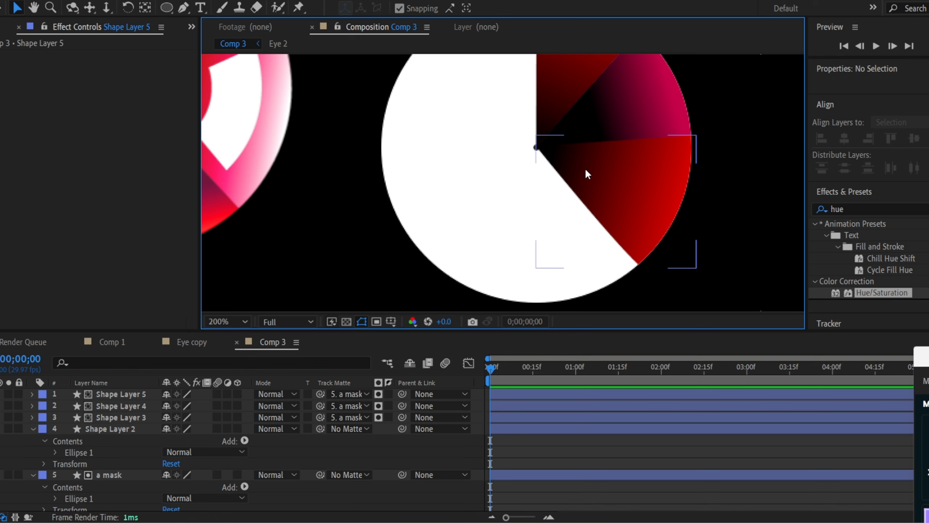
Step: Draw a fourth wedge with the Pen tool on a new layer below the third wedge, from the circle's center to past its lower edge
key(g)
scroll(546, 150, up, 2)
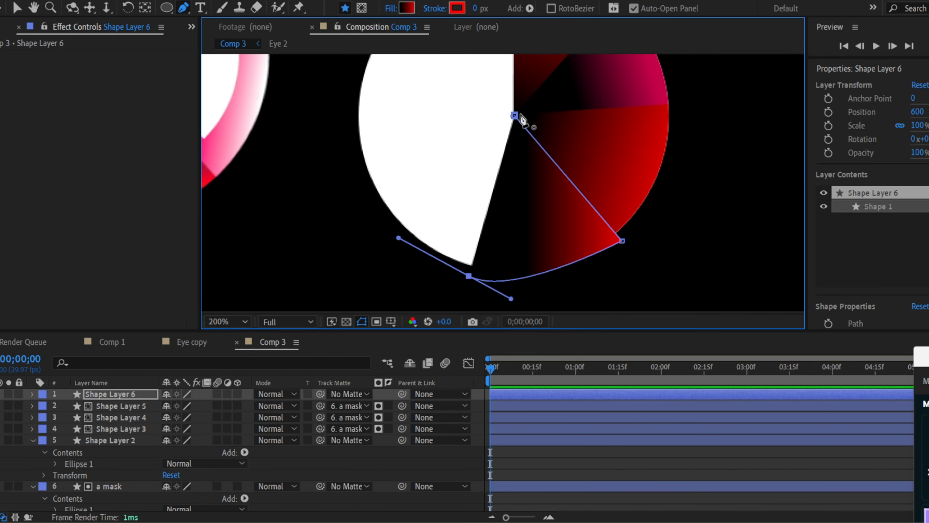
drag(514, 116, 504, 163)
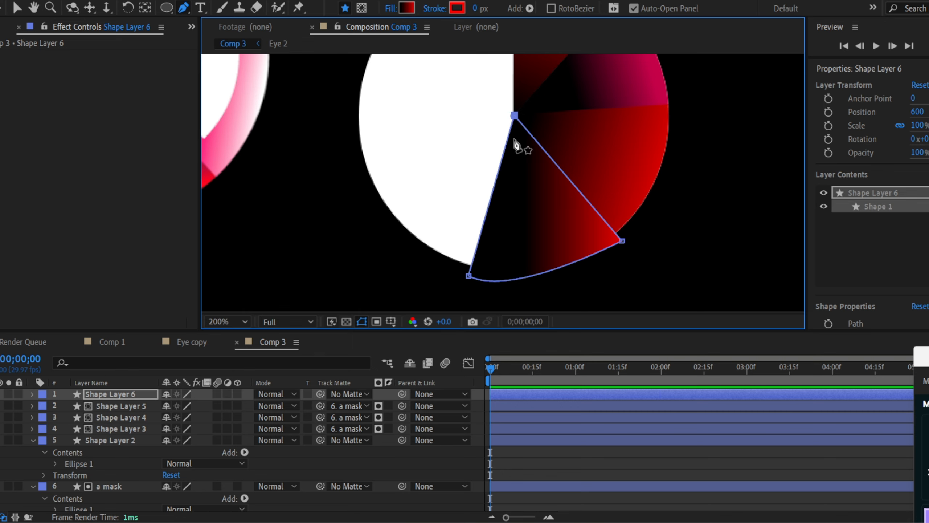
Step: Recolor the fourth wedge's gradient from black to crimson and direct it from the circle's center down toward the outer edge
key(v)
click(511, 8)
key(Escape)
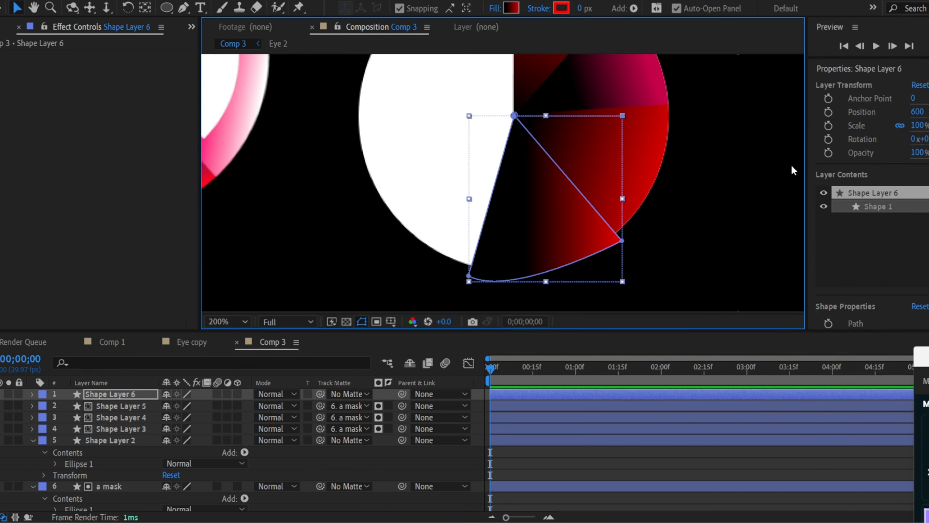
scroll(677, 214, down, 1)
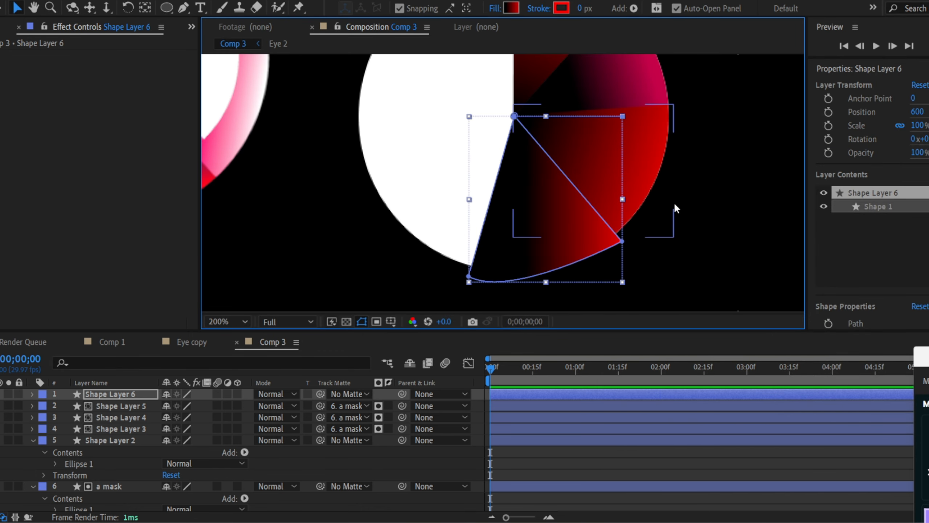
key(space)
drag(329, 142, 667, 253)
drag(782, 288, 494, 235)
drag(625, 278, 591, 266)
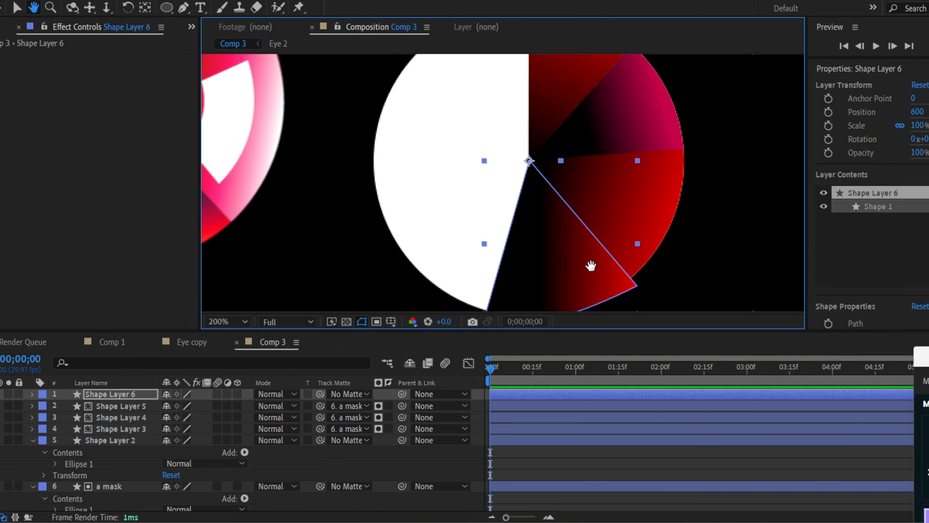
scroll(550, 218, down, 1)
scroll(549, 218, up, 1)
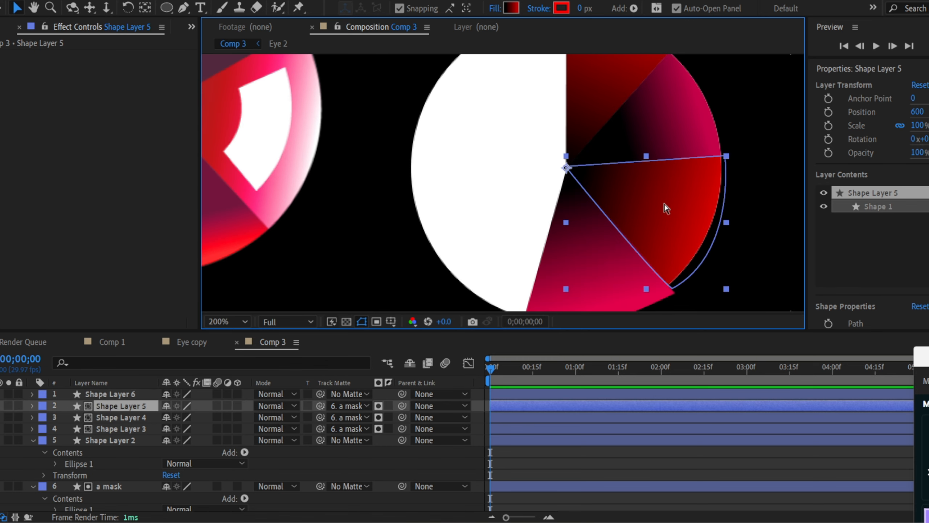
Step: Duplicate the third wedge, Shape Layer 5, and flip the copy horizontally onto the opposite side of the circle
key(ctrl+d)
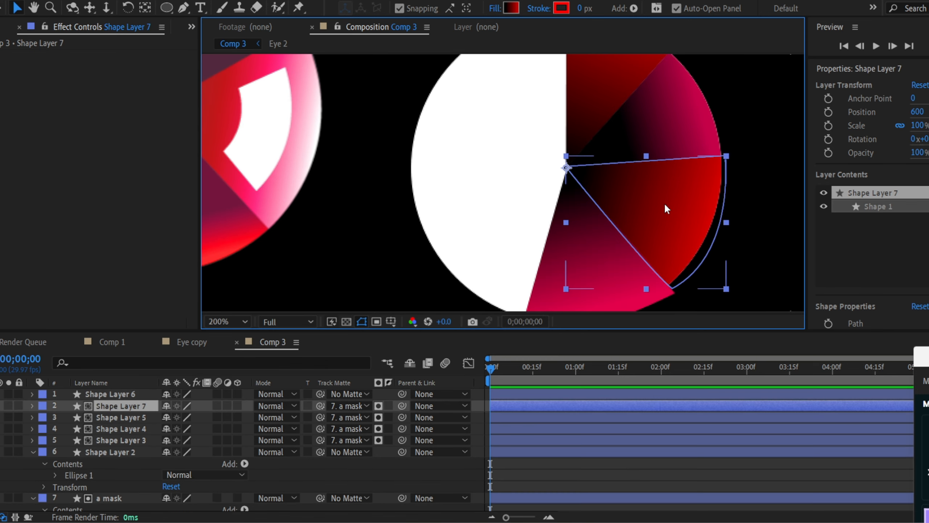
right_click(664, 204)
mouse_move(706, 180)
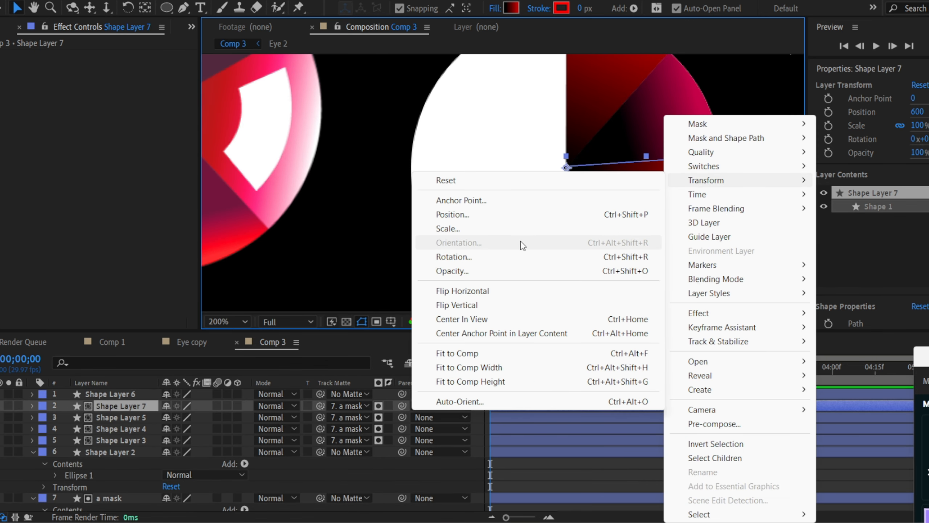
click(483, 291)
click(398, 203)
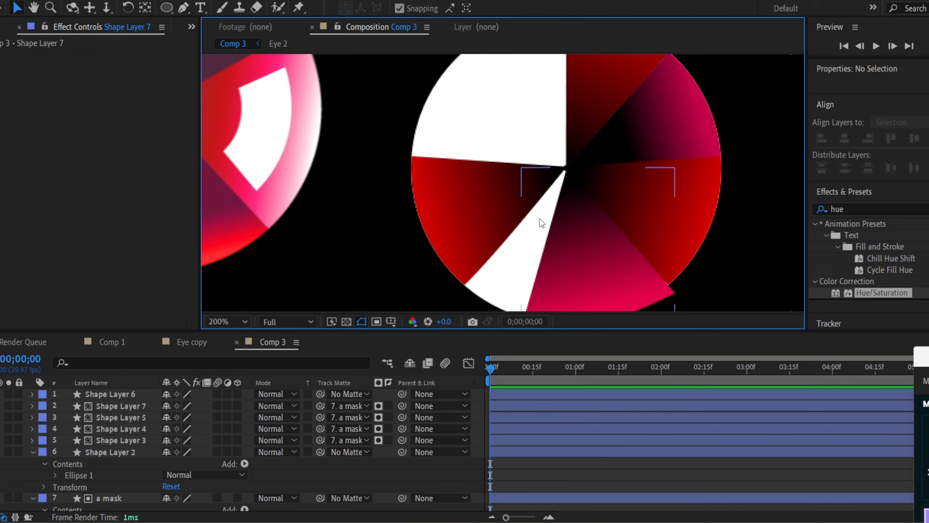
Step: Try flipping the crimson fourth wedge, Shape Layer 6, vertically without a copy, and undo the flip
key(h)
drag(543, 217, 554, 193)
drag(495, 207, 438, 210)
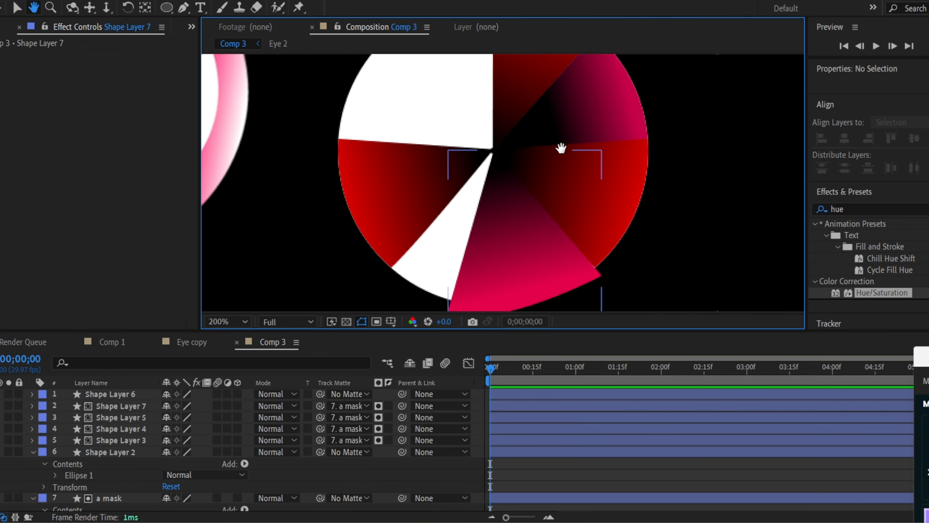
key(v)
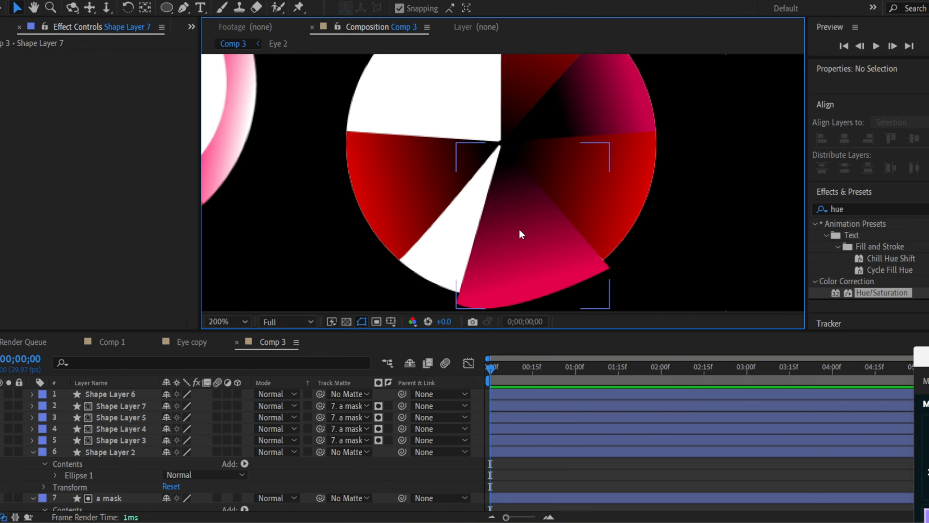
click(510, 234)
right_click(512, 235)
mouse_move(585, 184)
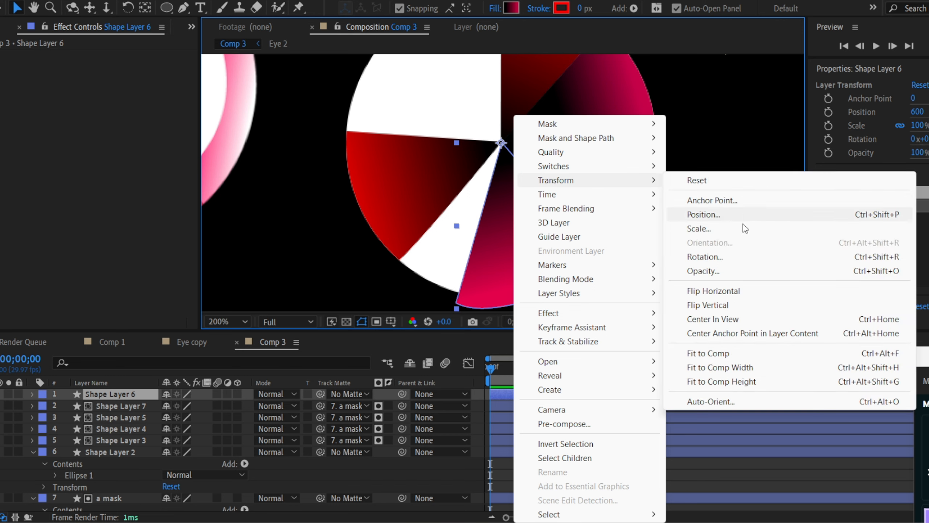
click(747, 309)
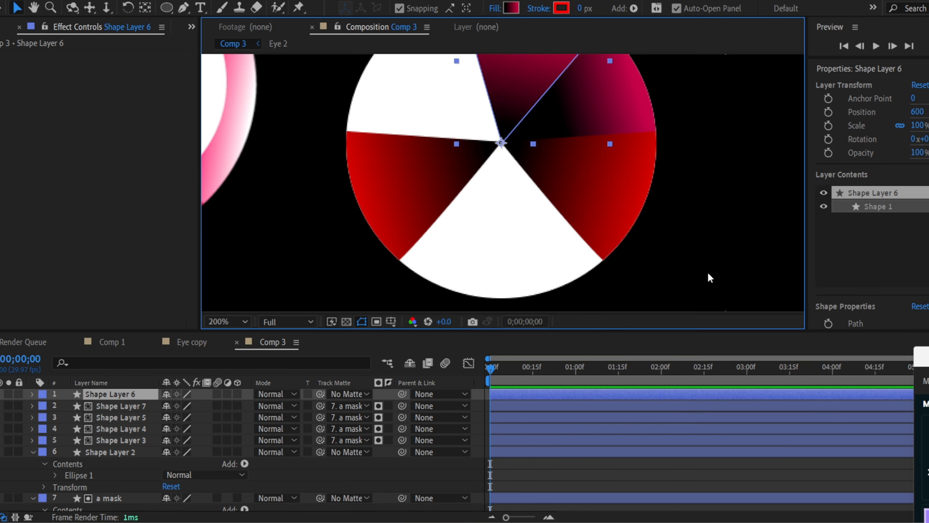
drag(620, 146, 644, 228)
key(ctrl+z)
Step: Duplicate the crimson wedge, Shape Layer 6, and flip the copy vertically into the upper part of the circle
drag(616, 176, 608, 97)
key(ctrl+d)
right_click(558, 227)
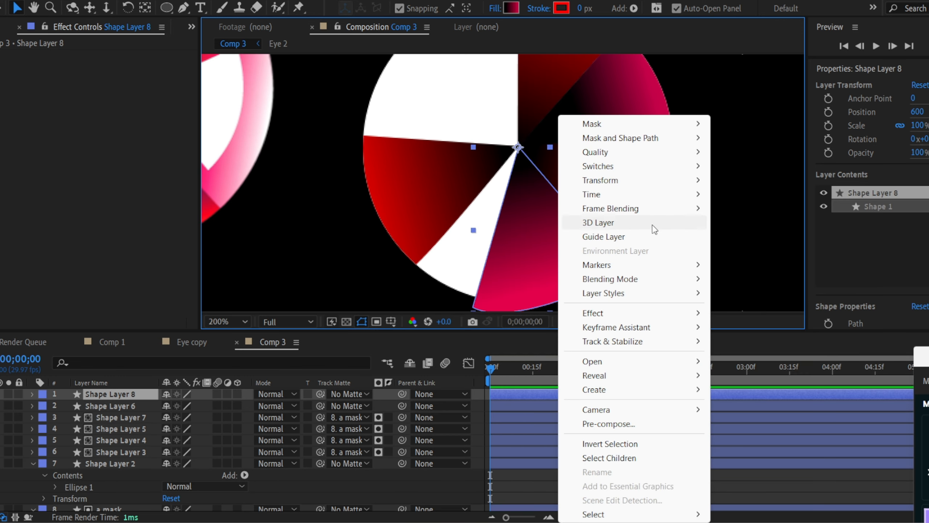
mouse_move(623, 181)
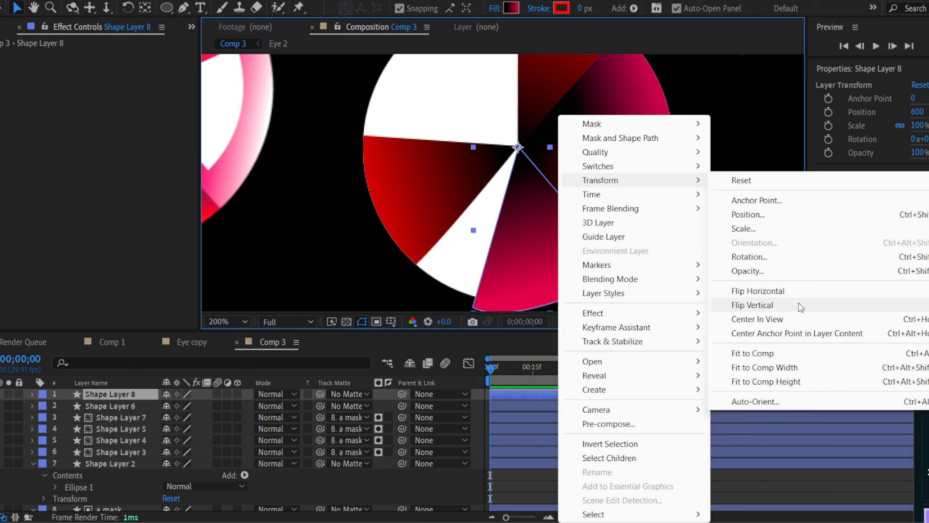
click(800, 307)
Step: Align the wedges by rotating Shape Layer 8 to -40°, Shape Layer 6 to -2° and Shape Layer 7 to -28°
drag(566, 127, 572, 178)
key(r)
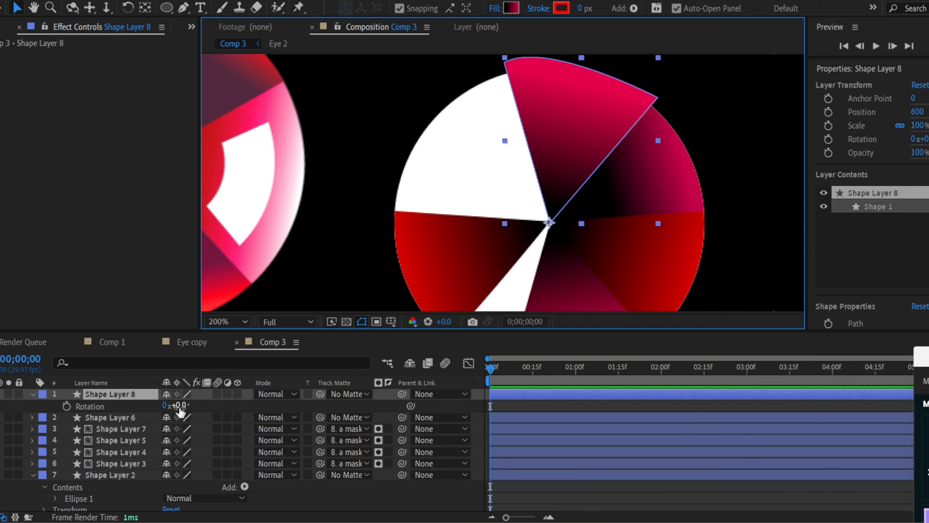
drag(179, 405, 173, 405)
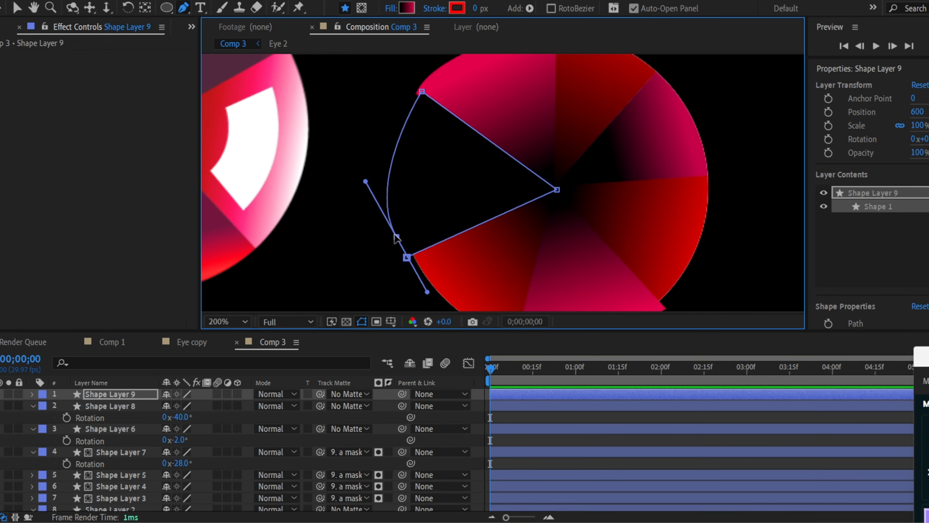
Step: Close the new wedge that fills the remaining gap and bow its outer curve beyond the circle's edge
mouse_move(380, 144)
mouse_down()
mouse_move(411, 200)
mouse_move(375, 167)
mouse_move(368, 196)
mouse_up()
click(407, 258)
key(v)
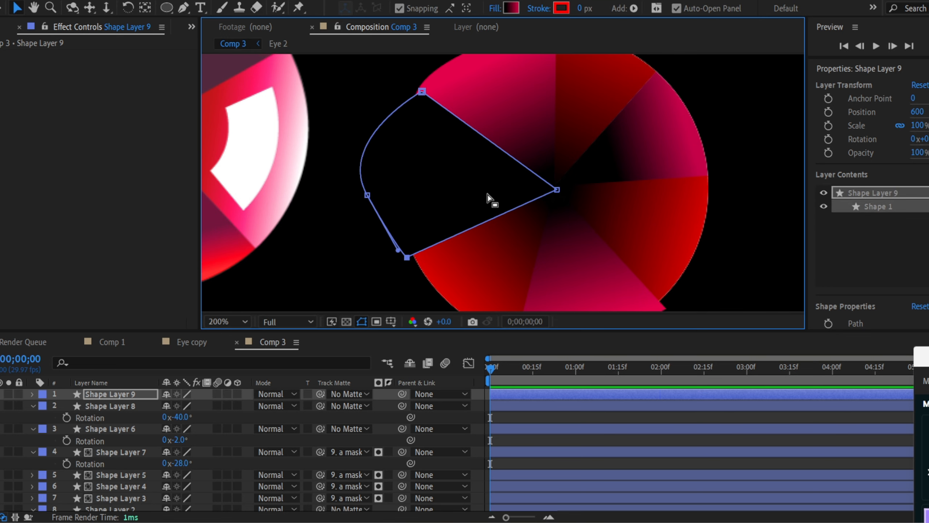
Step: Direct Shape Layer 9's gradient from the circle's center to the wedge's outer edge and adjust the hue of its outer color
click(511, 8)
click(866, 363)
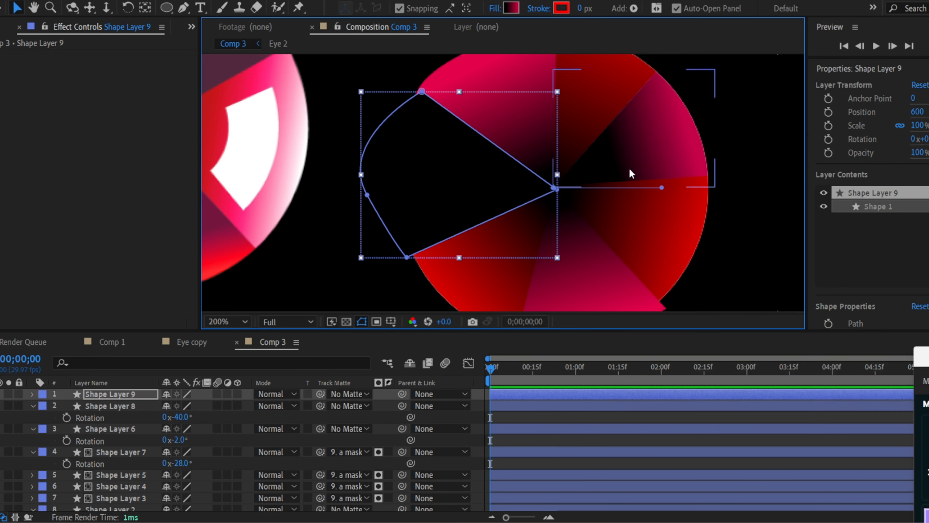
drag(666, 186, 362, 155)
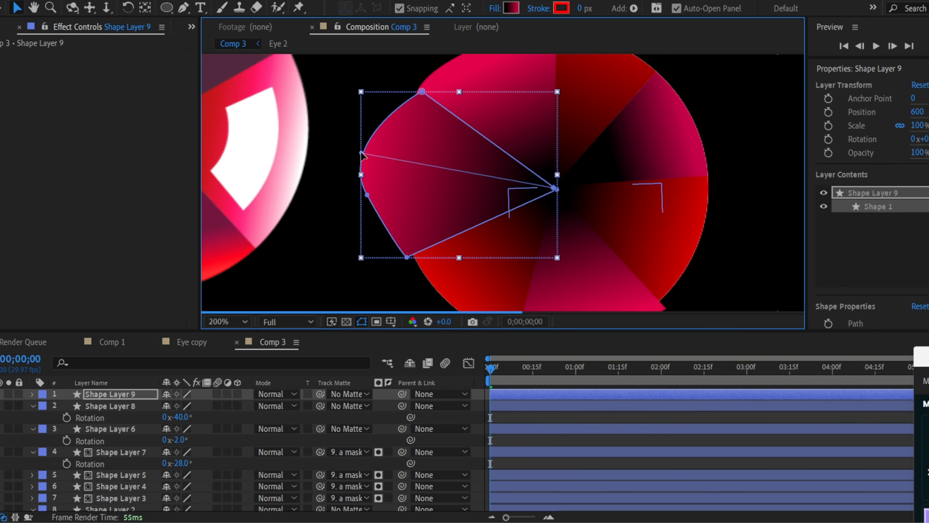
double_click(554, 189)
click(909, 159)
drag(832, 212, 832, 208)
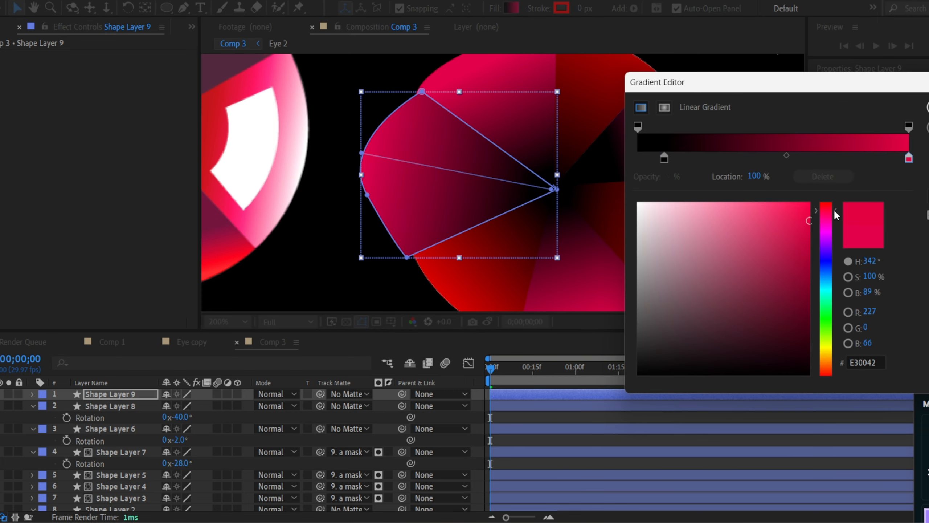
Step: Assign a mask as the track matte of Shape Layer 9, Shape Layer 8 and Shape Layer 6
click(351, 394)
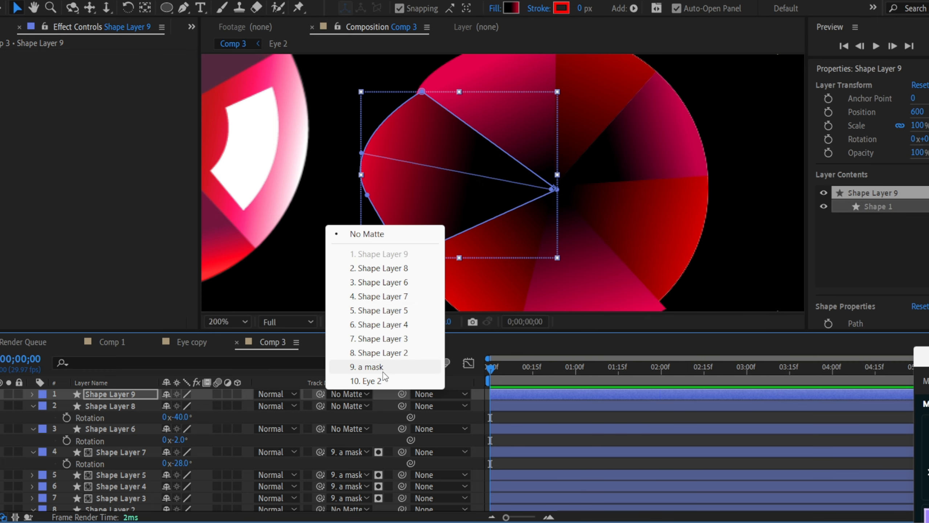
click(384, 369)
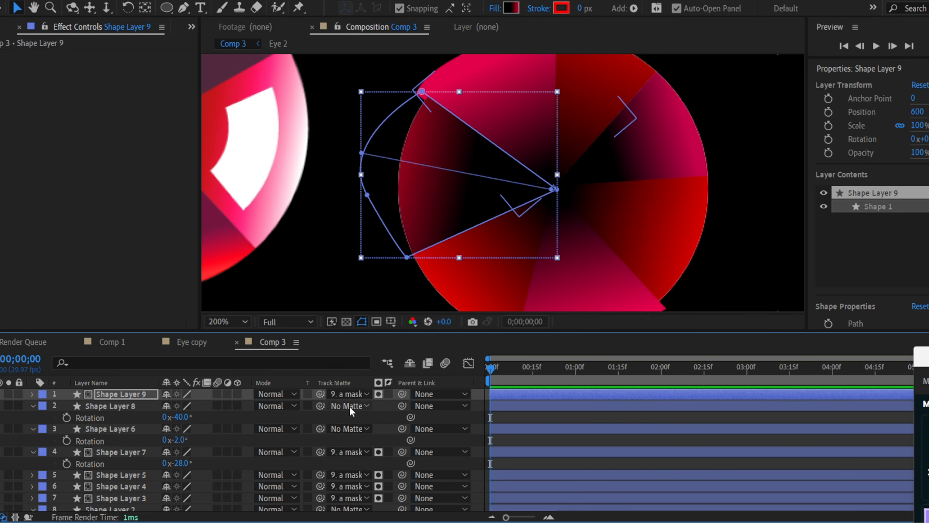
click(349, 405)
click(366, 378)
click(341, 426)
click(362, 399)
click(390, 250)
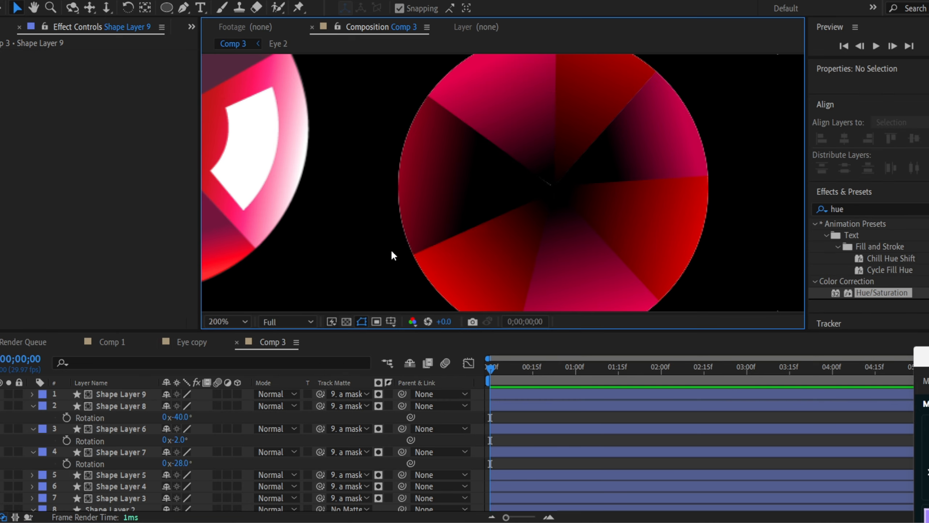
Step: Pre-compose all layers from Shape Layer 9 through a mask into a new composition named Main EYe
scroll(421, 186, down, 2)
scroll(598, 151, up, 2)
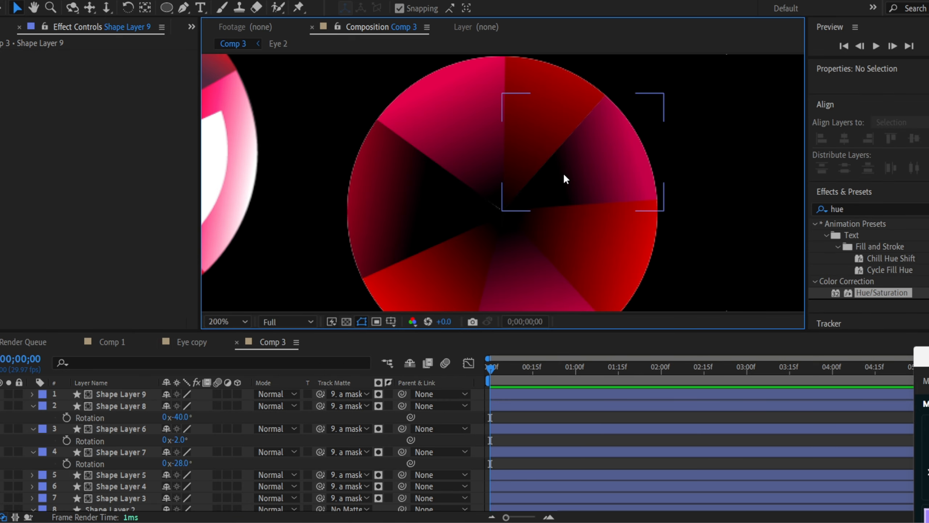
scroll(391, 240, down, 2)
click(392, 240)
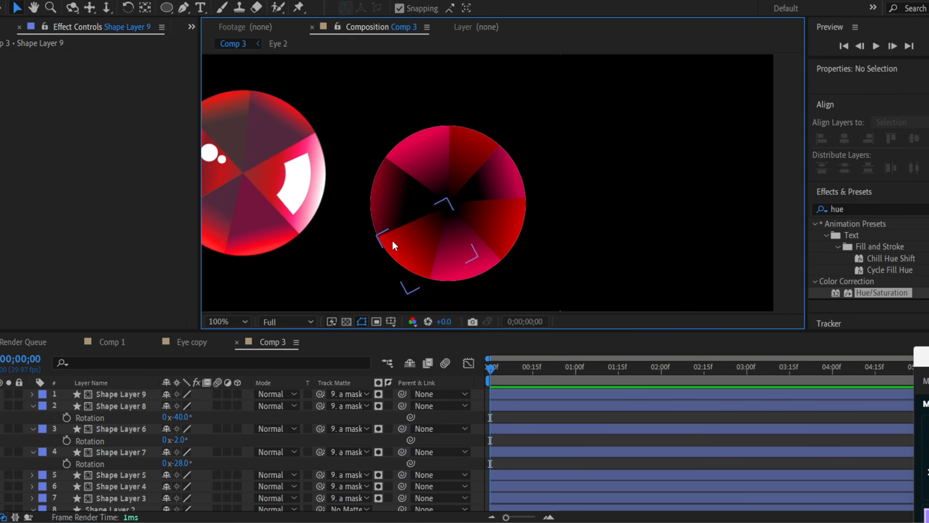
scroll(397, 198, up, 2)
drag(444, 194, 435, 203)
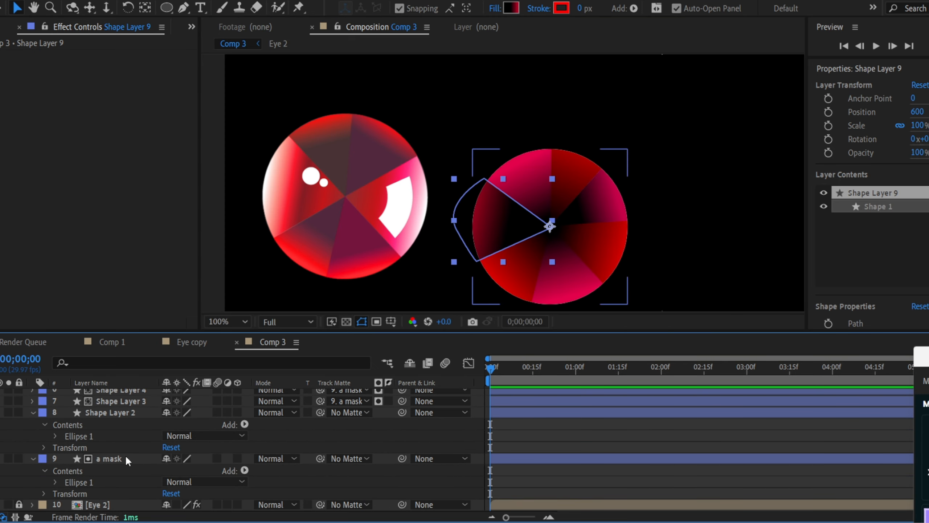
shift+click(126, 457)
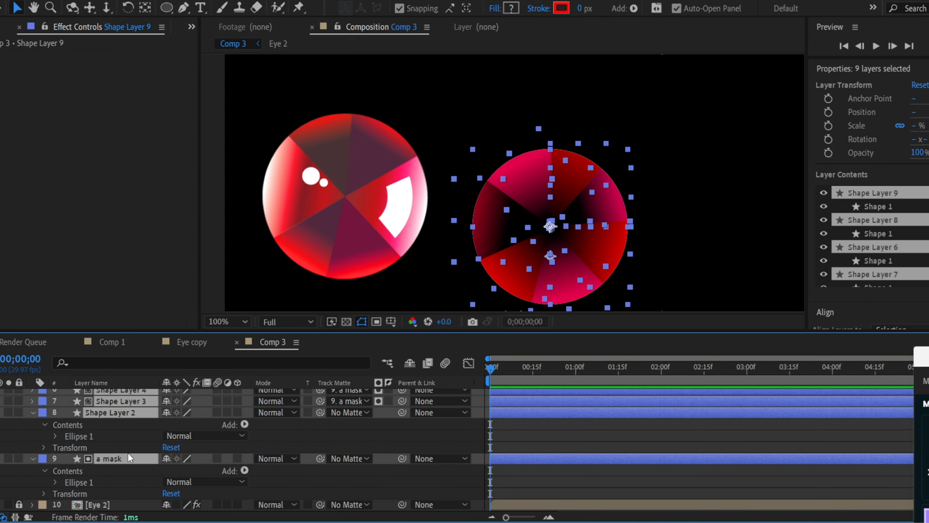
scroll(129, 445, up, 3)
key(ctrl+shift+c)
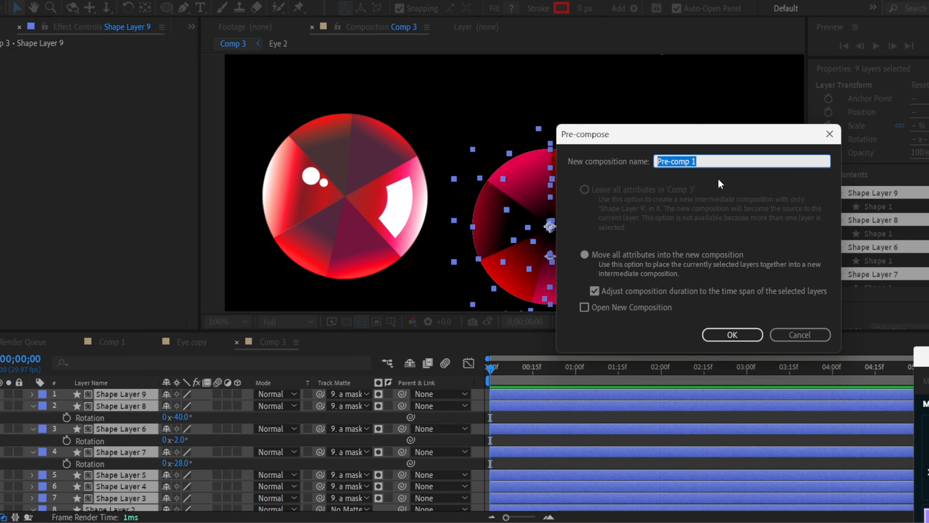
text(Main EYe)
key(Return)
Step: Start a white-highlight counterpart on a new shape layer by drawing its upper straight edge along the boundary between the two upper-right wedges
scroll(569, 218, up, 2)
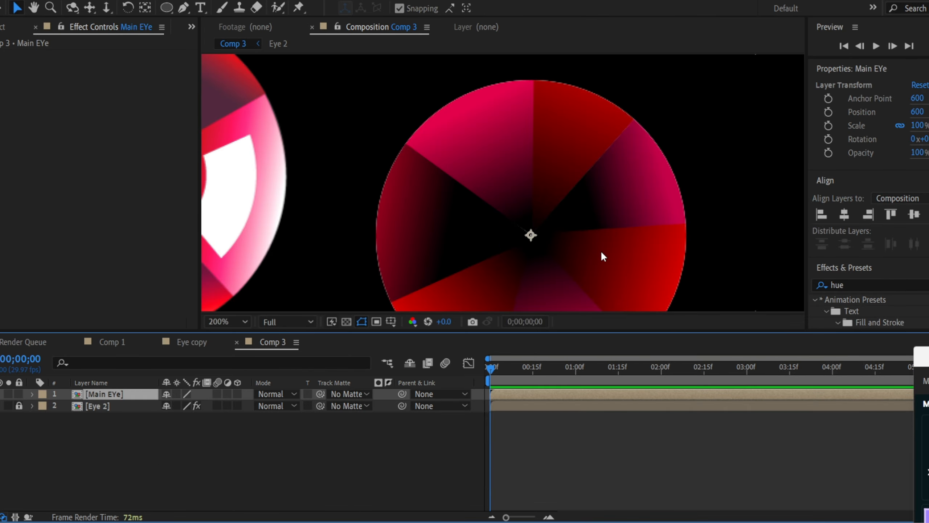
drag(604, 252, 586, 175)
click(183, 7)
drag(307, 103, 584, 200)
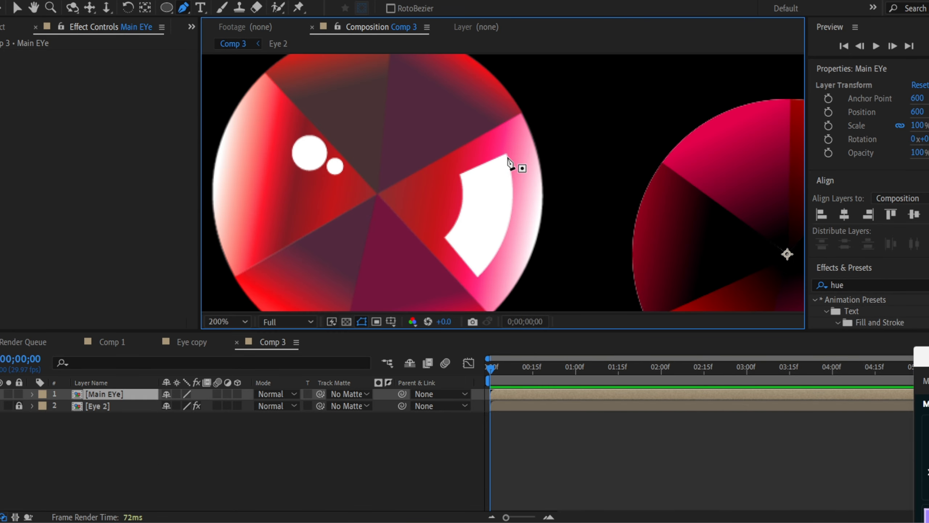
drag(655, 221, 377, 170)
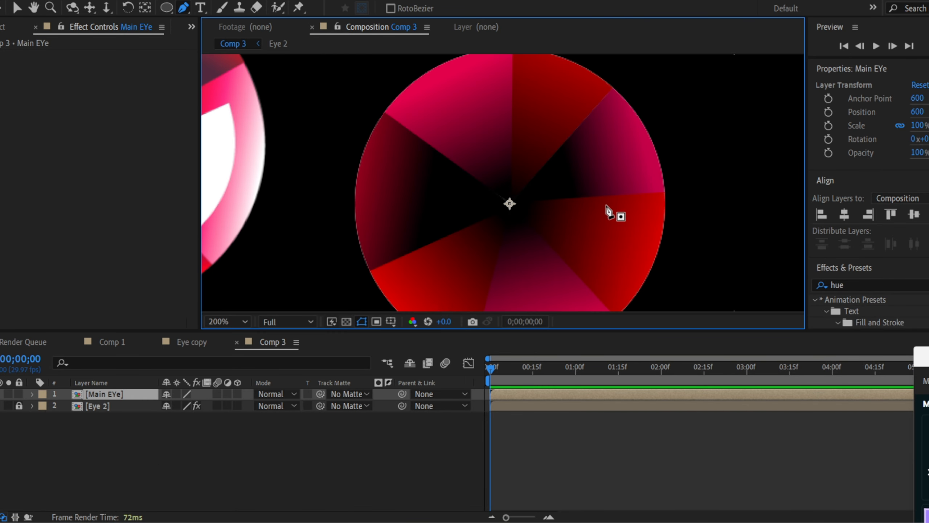
click(254, 435)
click(533, 176)
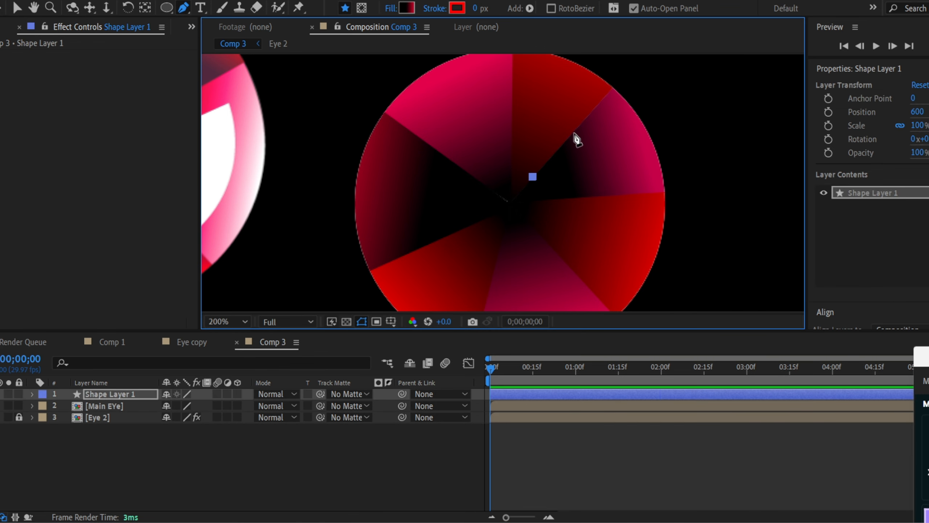
drag(574, 133, 572, 123)
key(ctrl+z)
click(582, 121)
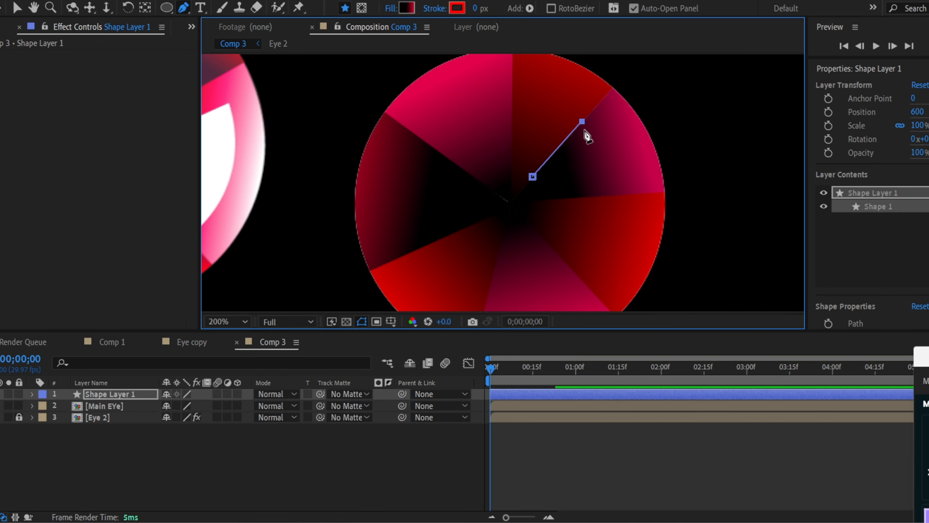
Step: Complete the highlight's closed outline with a curved outer edge across the two right-hand wedges and a short inner edge near the eye's center
drag(600, 252, 522, 194)
click(516, 188)
click(513, 140)
drag(581, 216, 575, 226)
drag(606, 158, 622, 144)
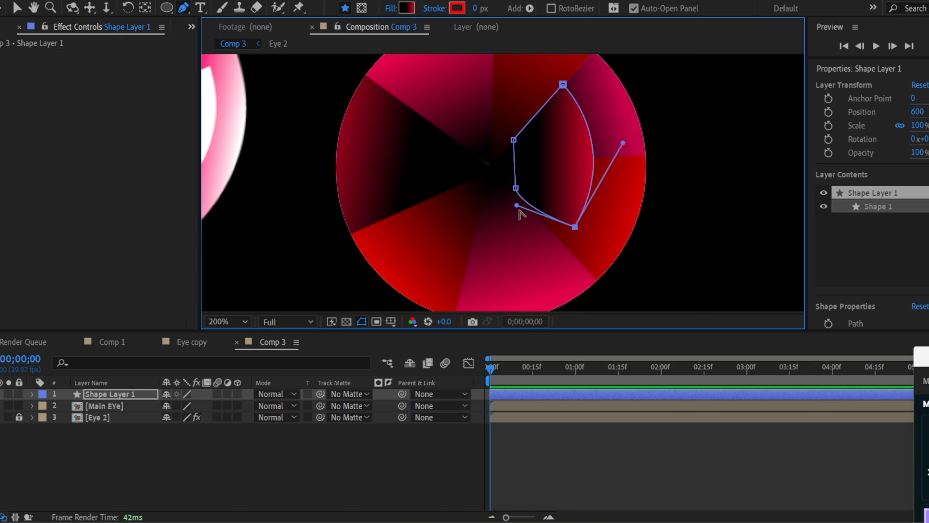
Step: Reposition the highlight's two inner corner points outward, away from the eye's center
drag(530, 205, 535, 201)
drag(514, 140, 528, 137)
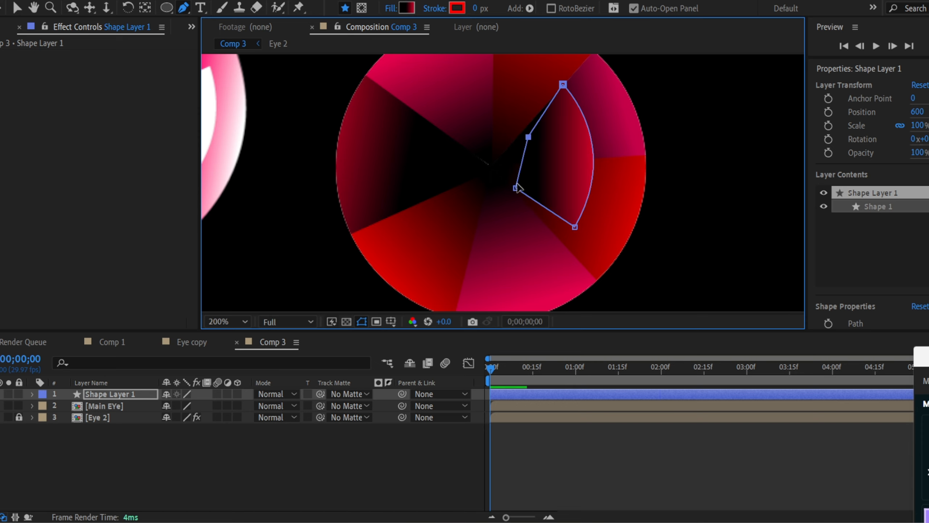
drag(516, 188, 531, 188)
right_click(532, 189)
click(530, 189)
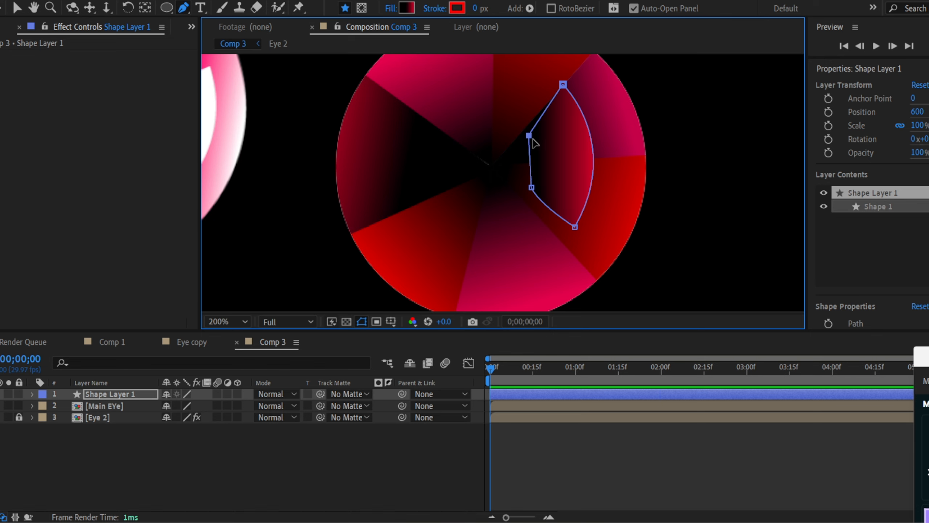
drag(528, 136, 535, 130)
drag(531, 187, 608, 201)
Step: Bend the highlight's inner edge into an arc that runs parallel to its curved outer edge
scroll(533, 187, up, 1)
scroll(600, 219, down, 1)
scroll(593, 215, up, 1)
alt+click(593, 115)
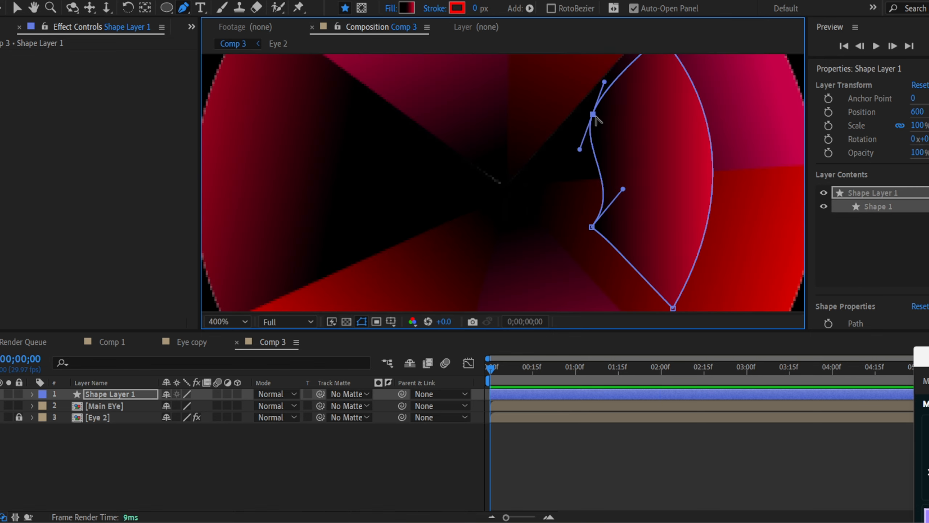
key(ctrl+z)
drag(639, 115, 638, 173)
scroll(639, 172, down, 1)
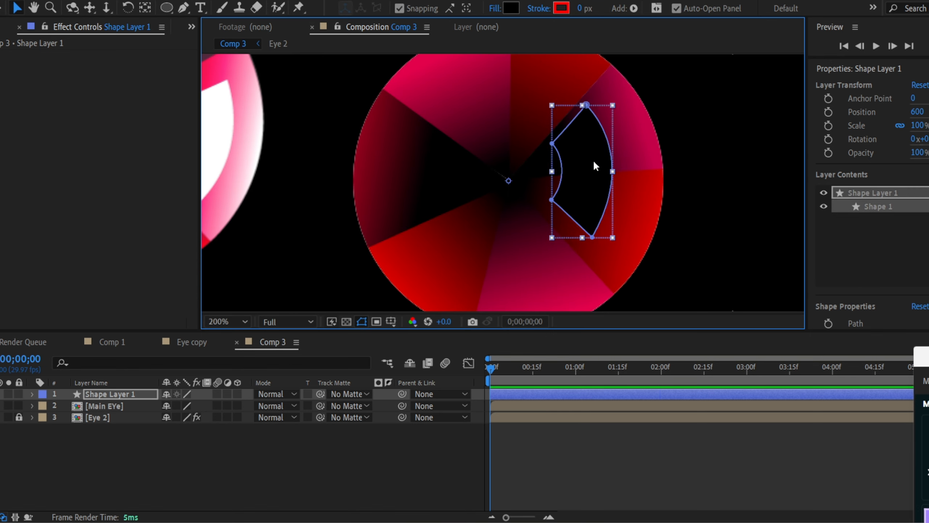
Step: Move the highlight outward toward the eye's rim and give it a solid white fill, ffffff
drag(593, 160, 624, 160)
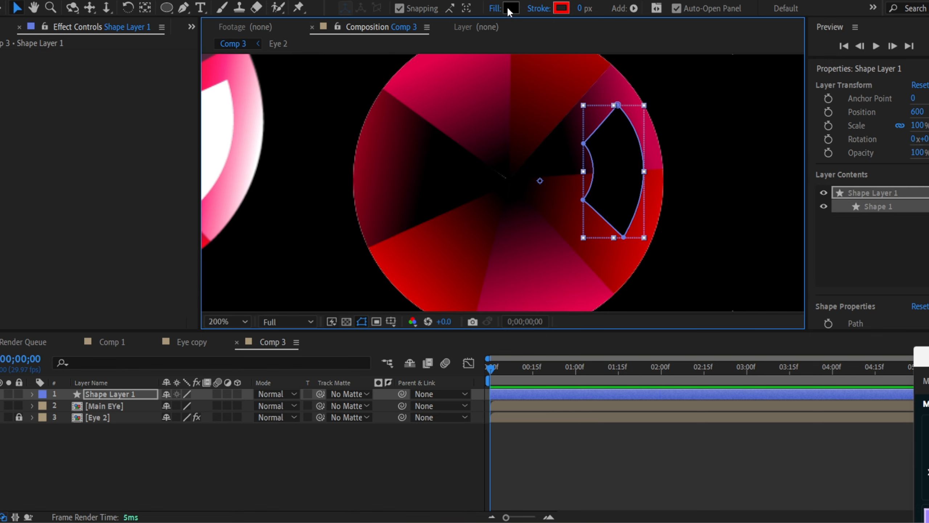
click(492, 8)
click(285, 292)
click(511, 8)
text(ffffff)
key(Return)
click(747, 227)
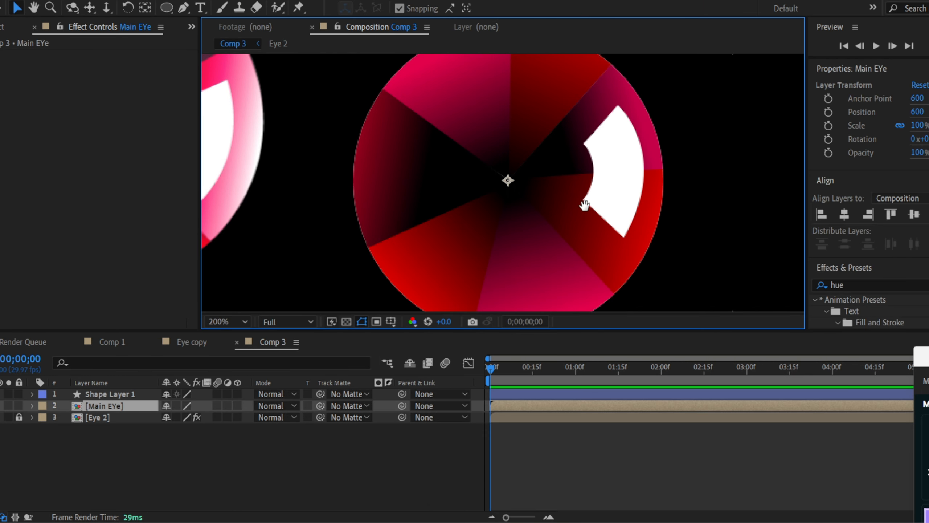
Step: Rotate Shape Layer 1 about the eye's center to -15°
drag(586, 205, 546, 217)
click(659, 213)
key(r)
scroll(589, 205, up, 1)
scroll(589, 204, down, 1)
scroll(504, 199, up, 2)
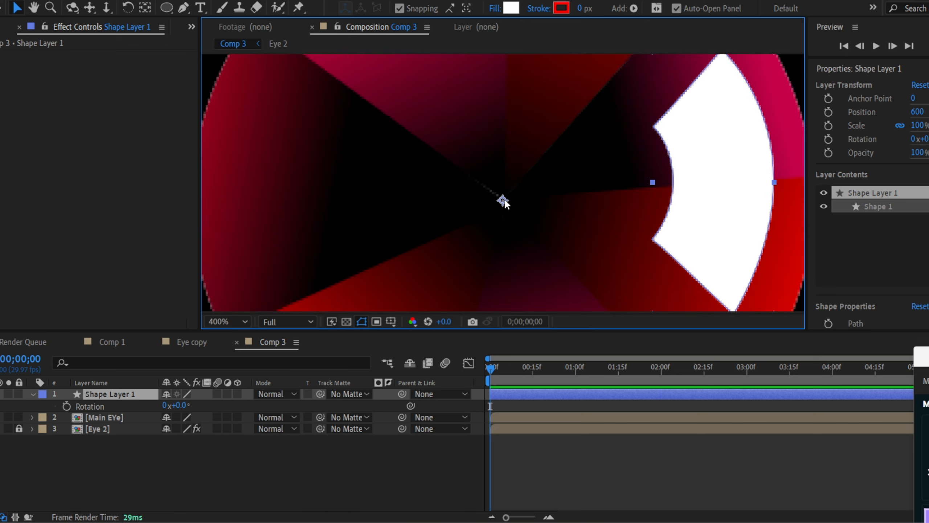
scroll(509, 205, down, 2)
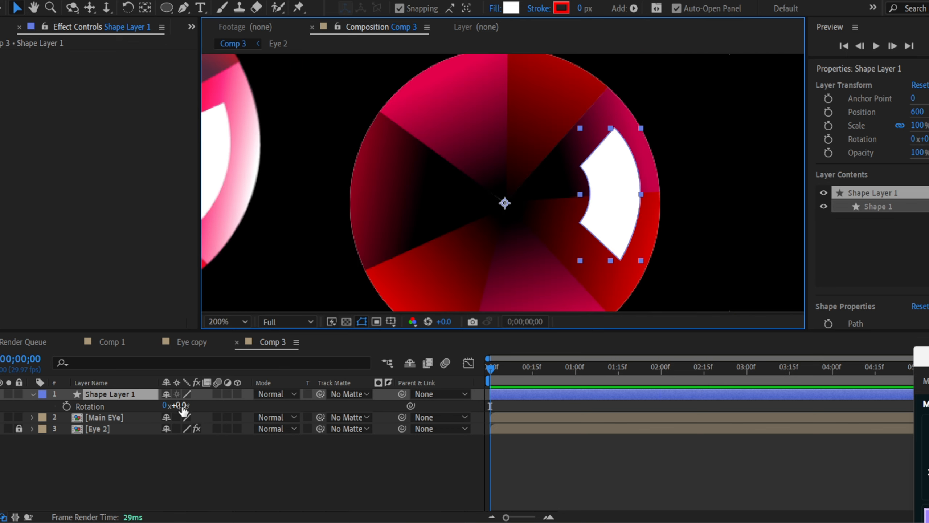
drag(183, 406, 161, 403)
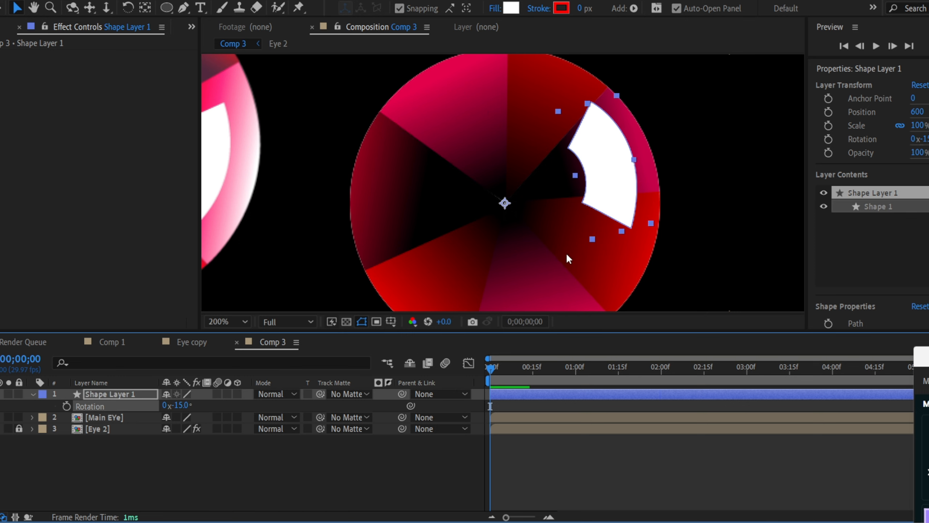
click(622, 218)
scroll(623, 218, up, 2)
scroll(665, 174, down, 2)
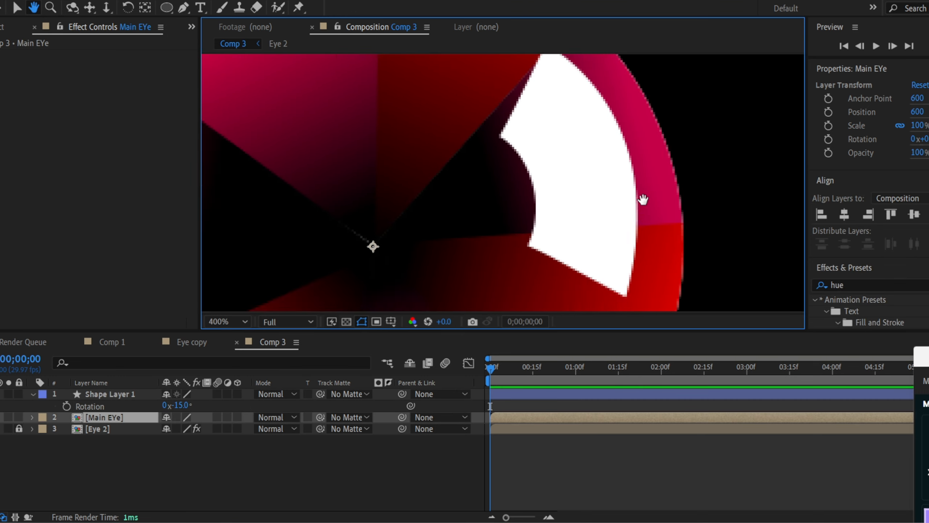
Step: Rotate the white highlight so it stands nearly upright across the two right-hand wedges, and set its opacity to 50%
drag(176, 405, 139, 405)
key(t)
click(180, 442)
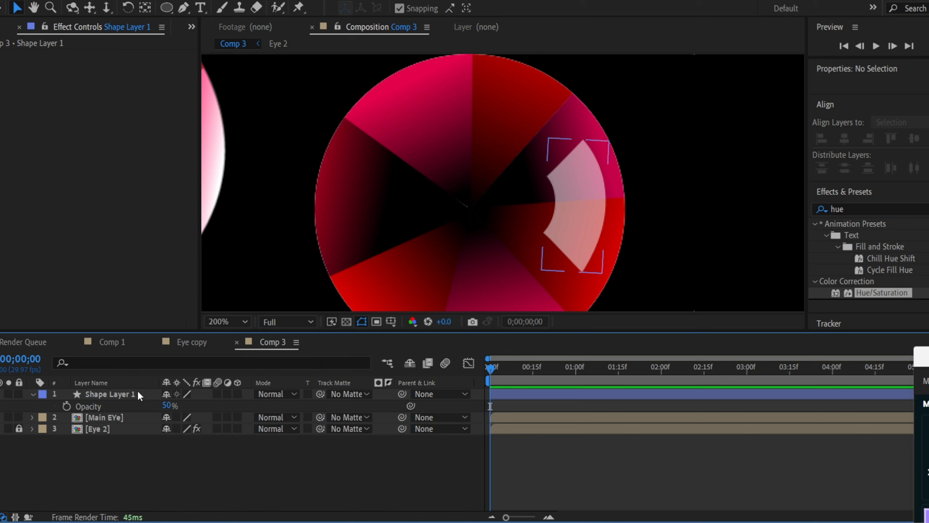
Step: Examine the two white highlight circles on the Eye 2 reference and compare them with the new eye
scroll(487, 182, down, 1)
key(space)
drag(433, 200, 489, 219)
scroll(490, 218, up, 1)
drag(335, 130, 396, 134)
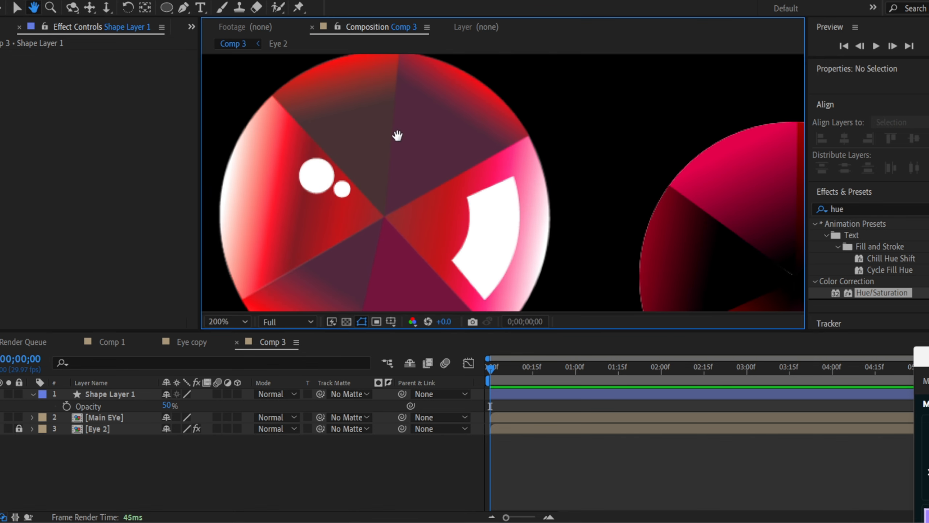
drag(425, 194, 363, 182)
drag(221, 173, 320, 147)
drag(377, 139, 417, 159)
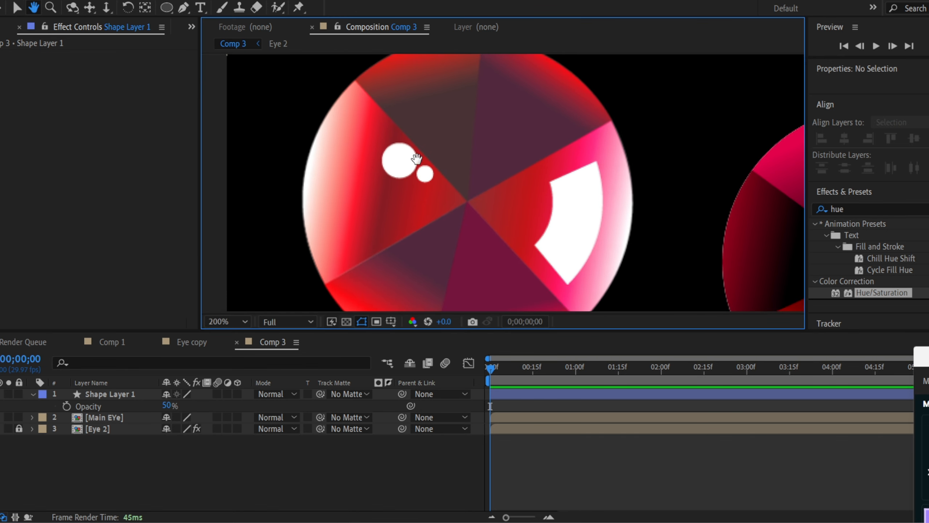
click(421, 161)
drag(527, 194, 328, 170)
drag(366, 129, 257, 94)
Step: Draw a white circle about 26 px wide on a new shape layer near the upper-left wedge boundary of the new eye
click(167, 8)
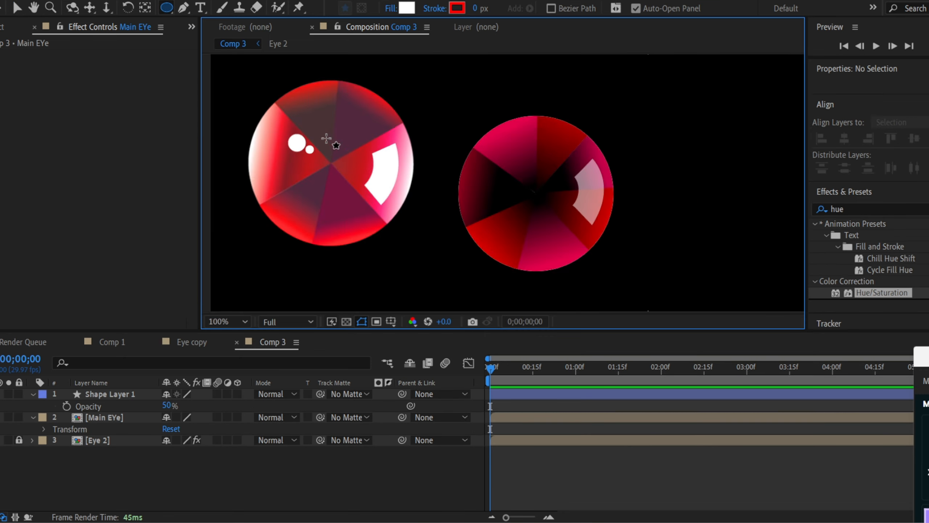
scroll(321, 141, up, 2)
drag(352, 165, 434, 177)
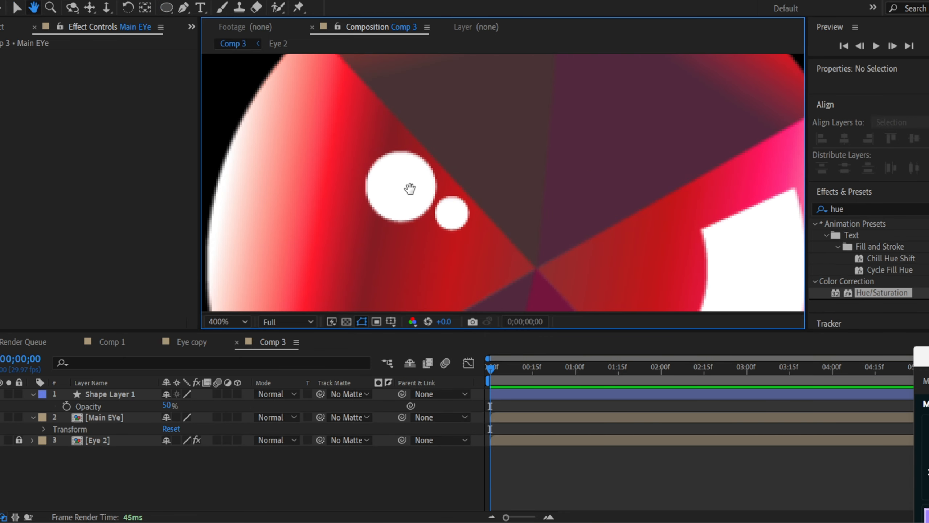
mouse_move(565, 248)
mouse_down()
mouse_move(479, 201)
mouse_move(438, 124)
mouse_move(481, 152)
mouse_up()
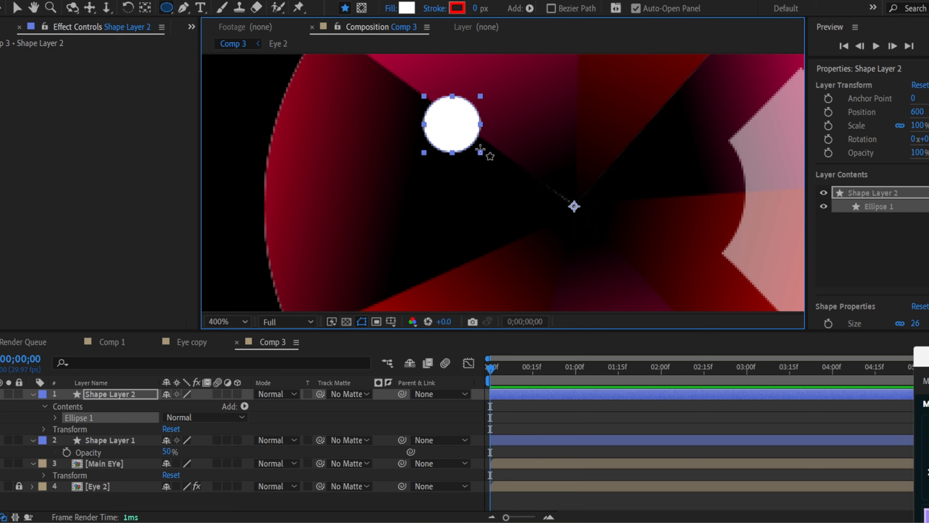
click(275, 399)
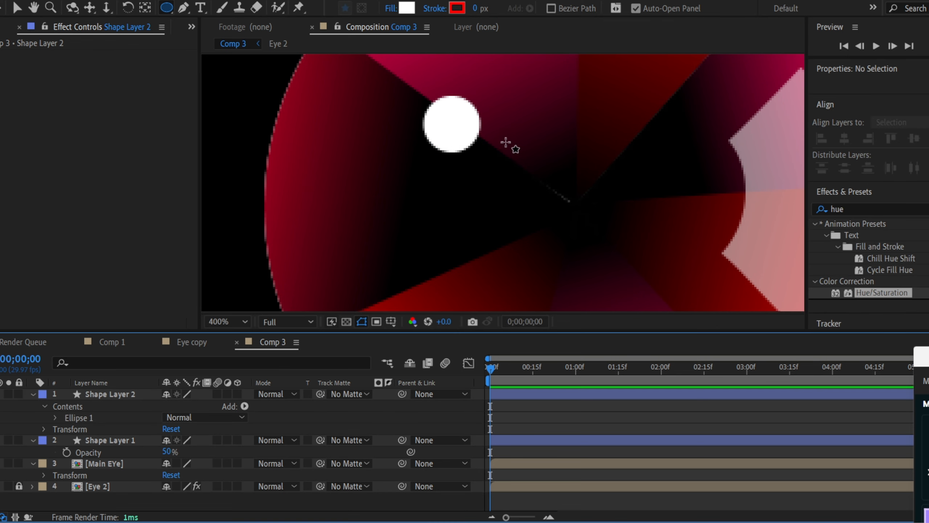
Step: Draw a smaller white circle about 17.5 px wide on its own shape layer, between the first circle and the eye's center
drag(497, 138, 535, 172)
key(v)
scroll(293, 151, down, 1)
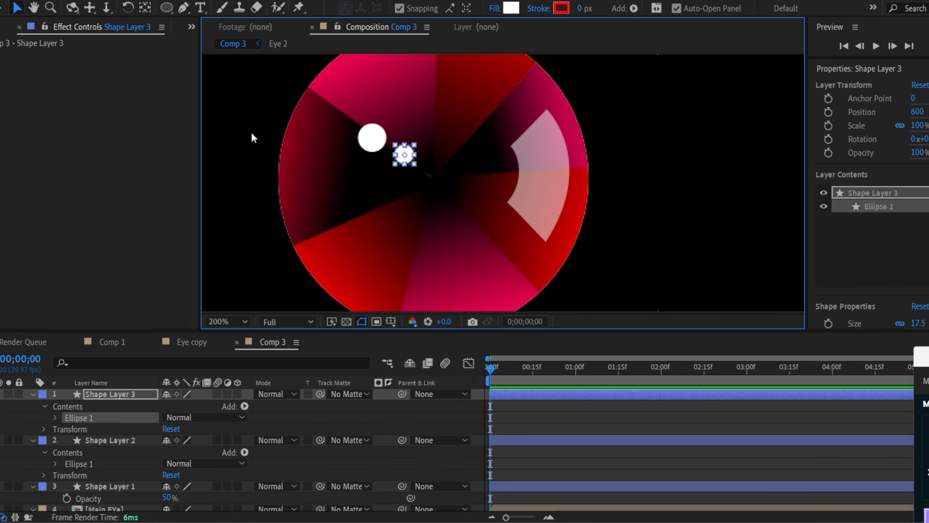
click(251, 134)
drag(325, 142, 572, 190)
scroll(507, 190, down, 1)
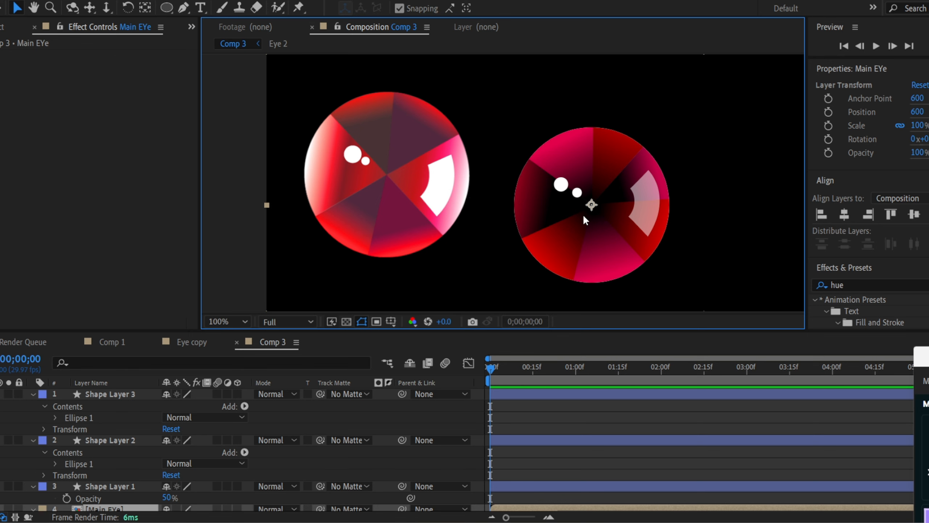
Step: Move both white circles together up and to the left, away from the eye's center
scroll(584, 217, up, 1)
click(125, 393)
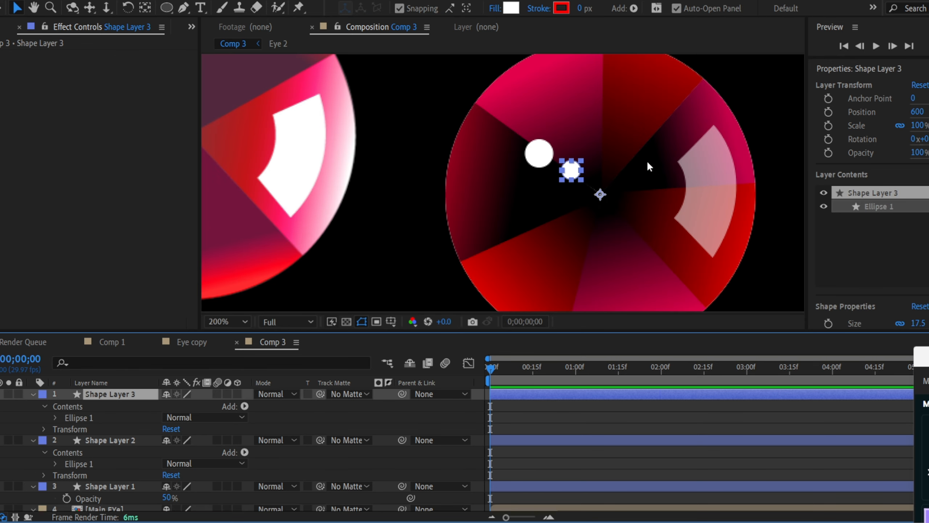
shift+click(125, 436)
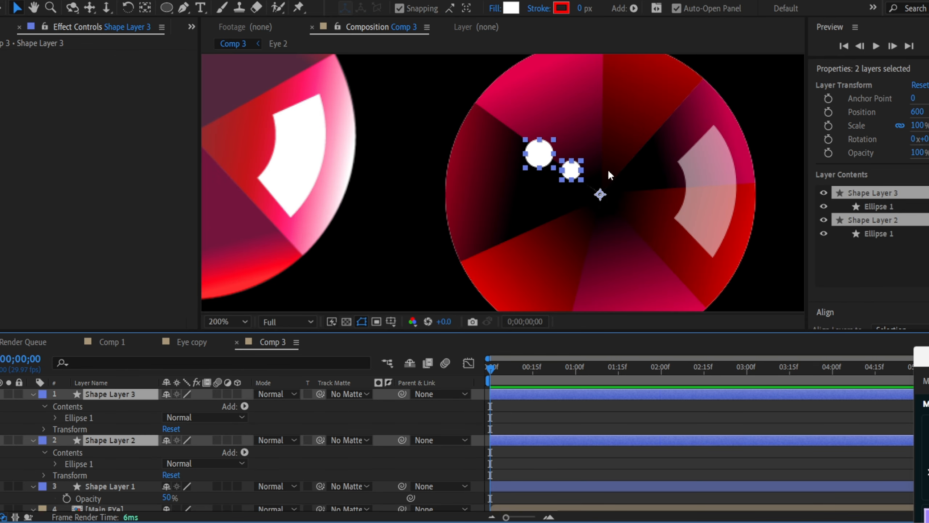
drag(524, 151, 504, 134)
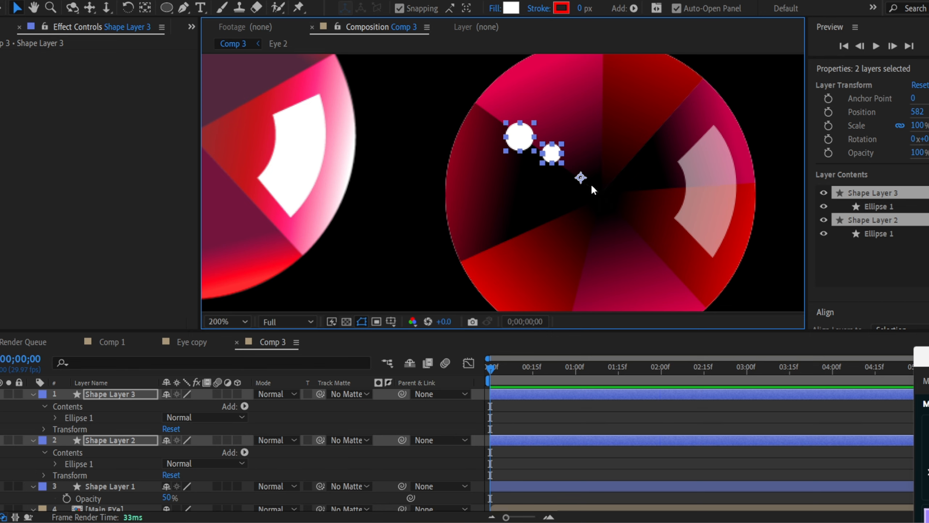
key(comma)
click(555, 190)
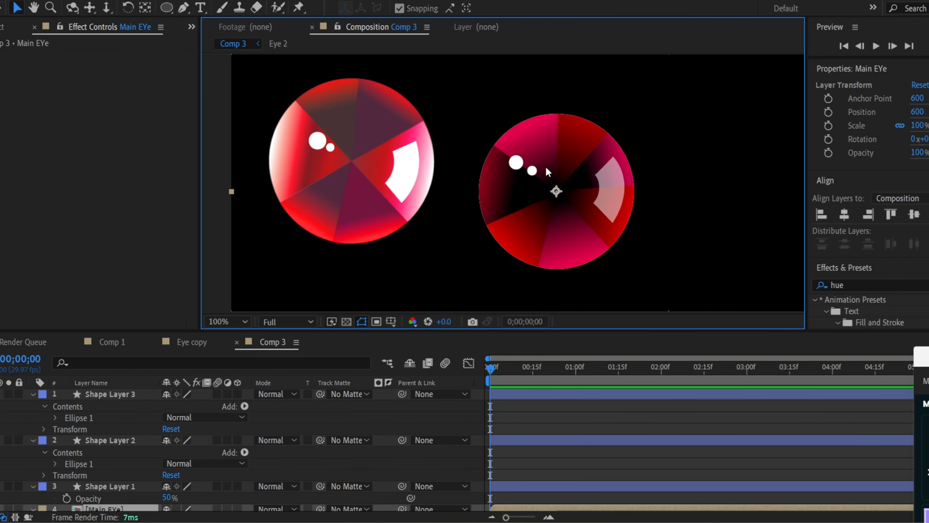
Step: Duplicate the Main EYe layer and turn the copy into an inner disc scaled to 83% and rotated slightly clockwise
scroll(156, 473, down, 2)
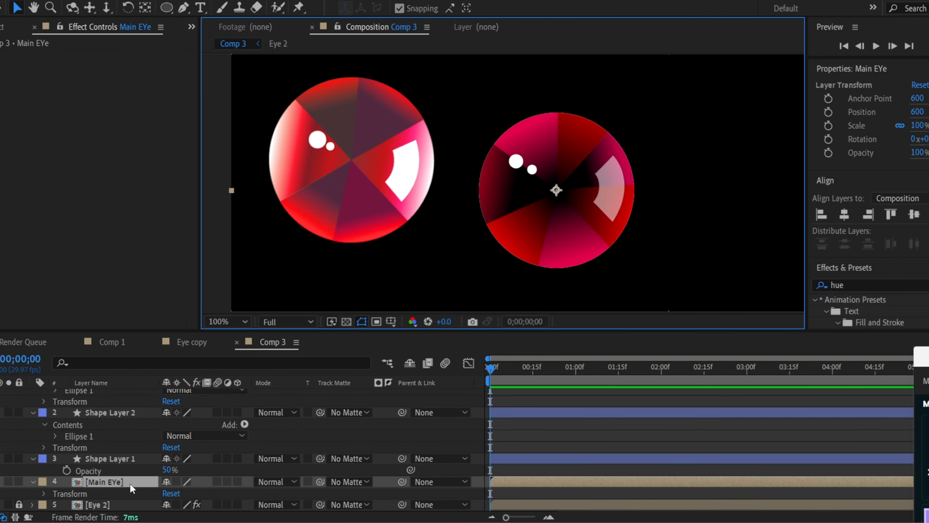
scroll(129, 482, up, 2)
scroll(124, 474, down, 2)
key(ctrl+d)
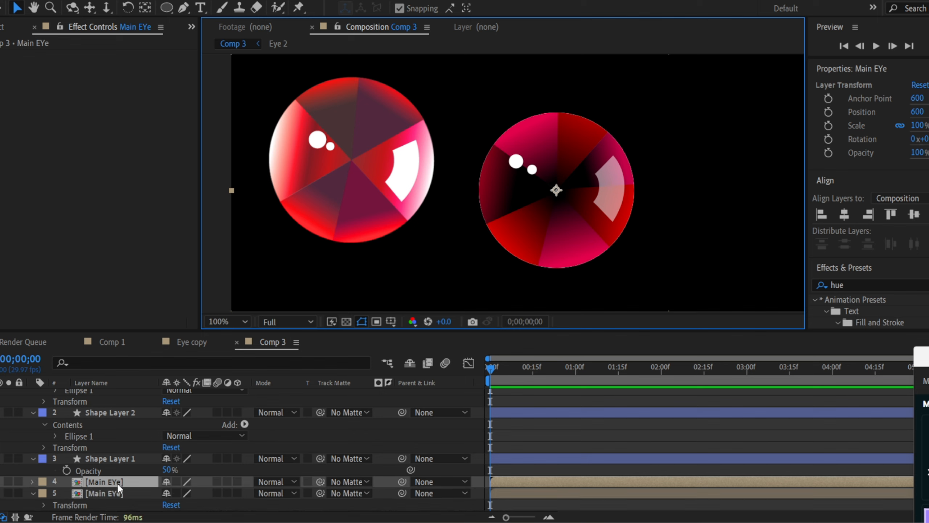
key(s)
drag(201, 493, 193, 497)
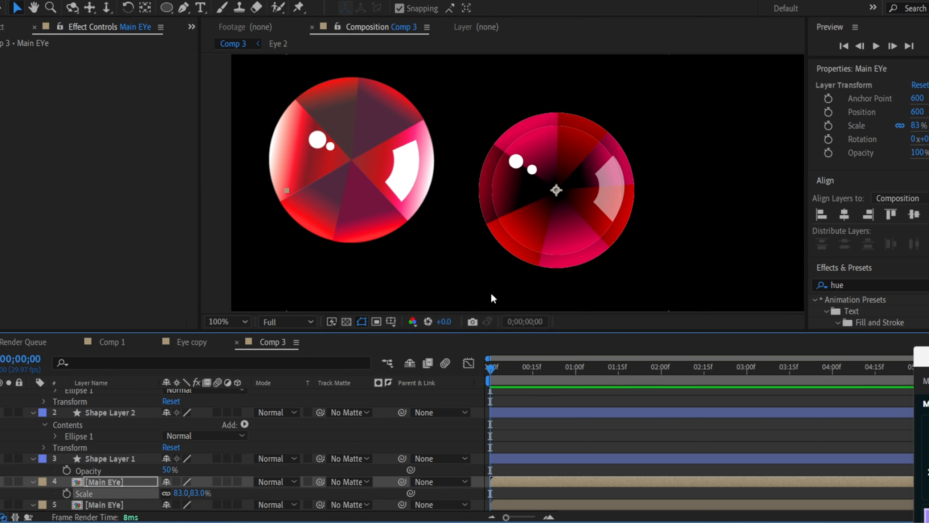
key(F2)
Step: Set the opacity of the smaller Main EYe copy to 75%
key(t)
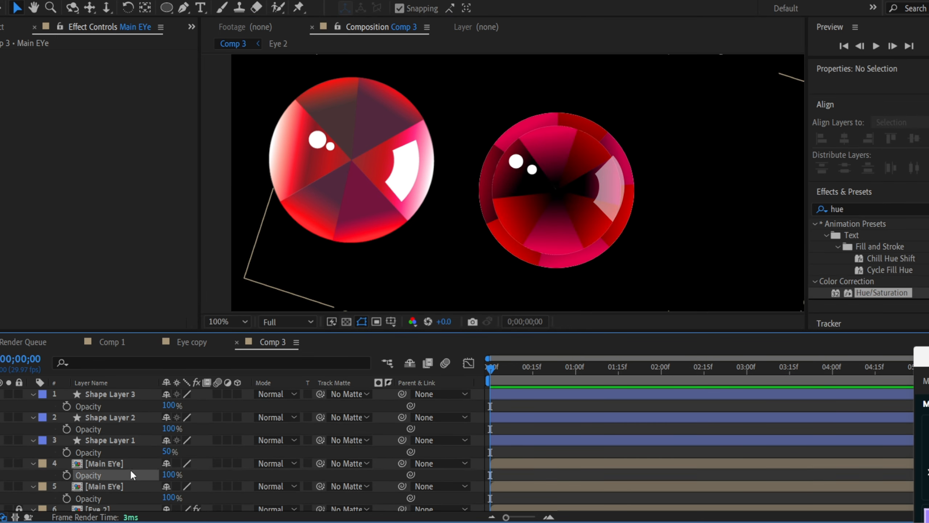
click(135, 462)
key(F2)
key(t)
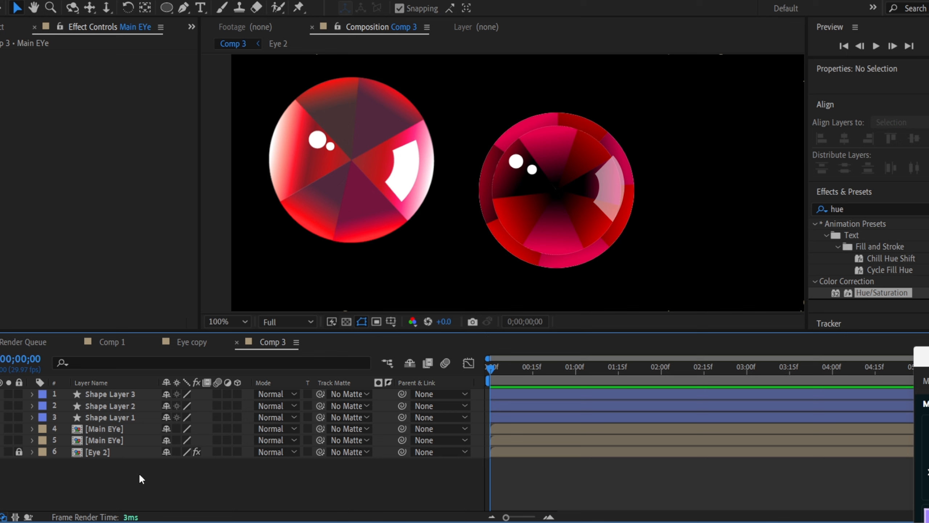
click(115, 427)
key(t)
drag(163, 442, 157, 442)
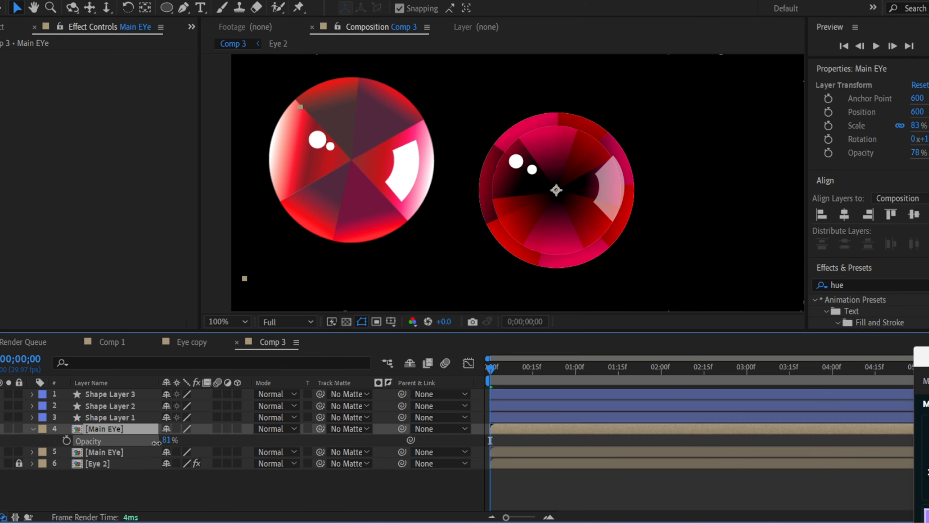
right_click(155, 445)
key(Escape)
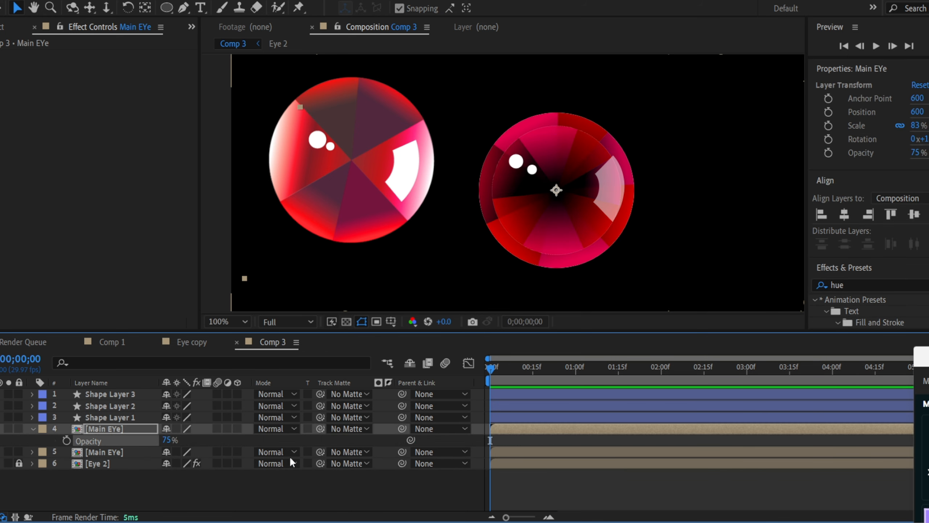
Step: Open the Eye copy composition from Comp 1 and examine how Layer 3 and the other layers of the finished eye are built
click(111, 342)
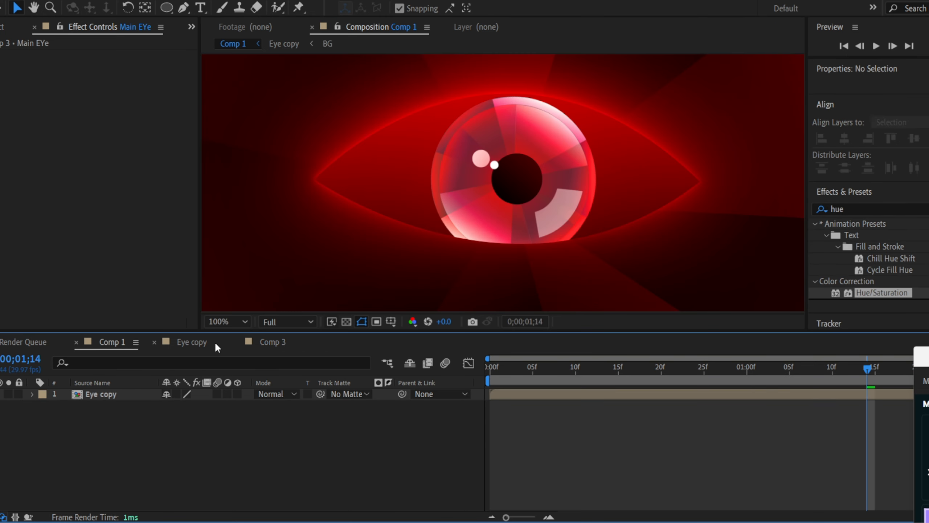
double_click(547, 133)
scroll(141, 440, down, 3)
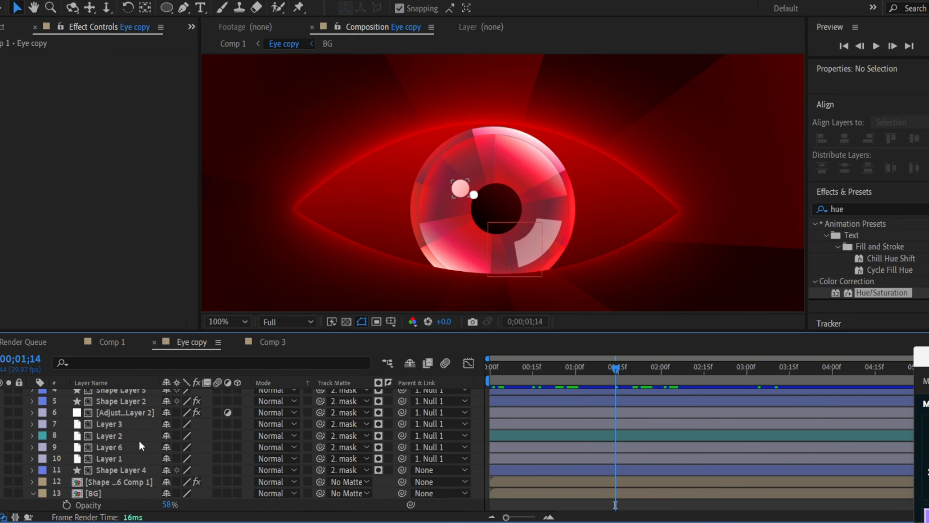
click(140, 443)
click(141, 425)
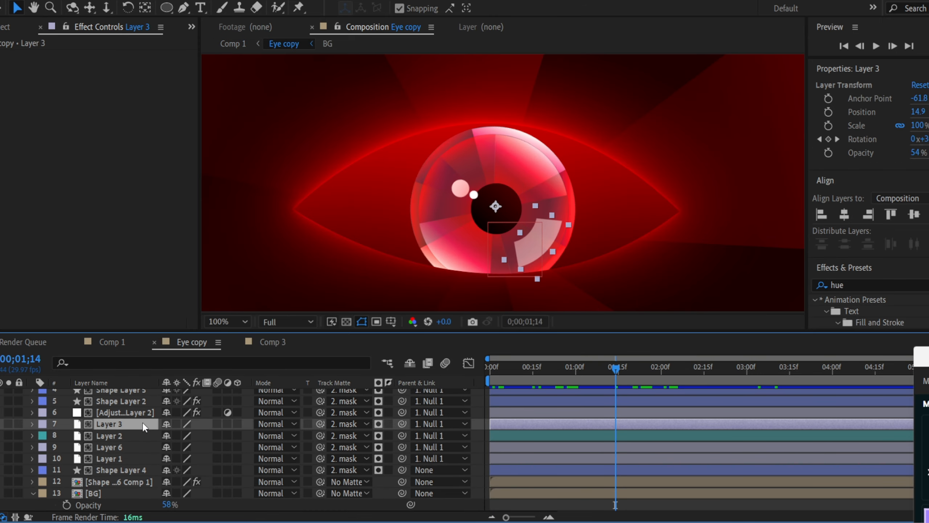
scroll(144, 426, up, 3)
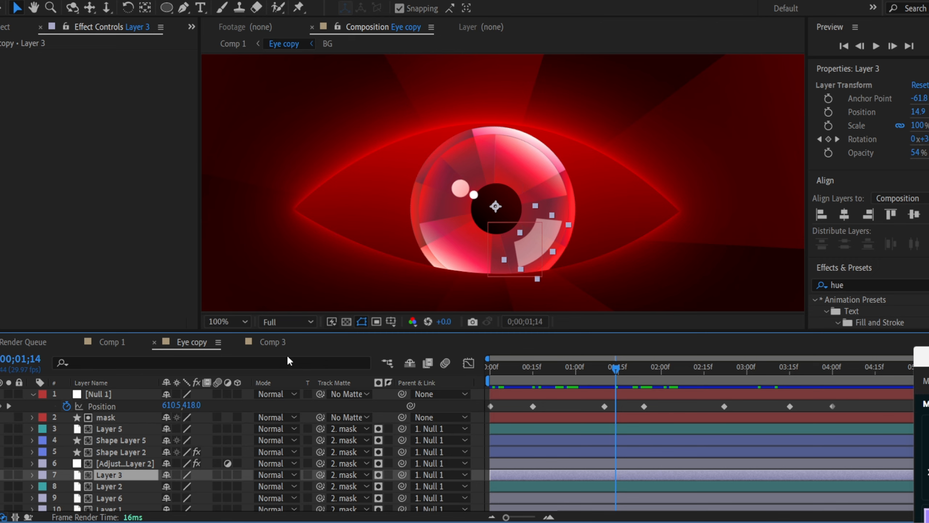
Step: Return to Comp 3 and delete the Eye 2 reference layer
click(273, 342)
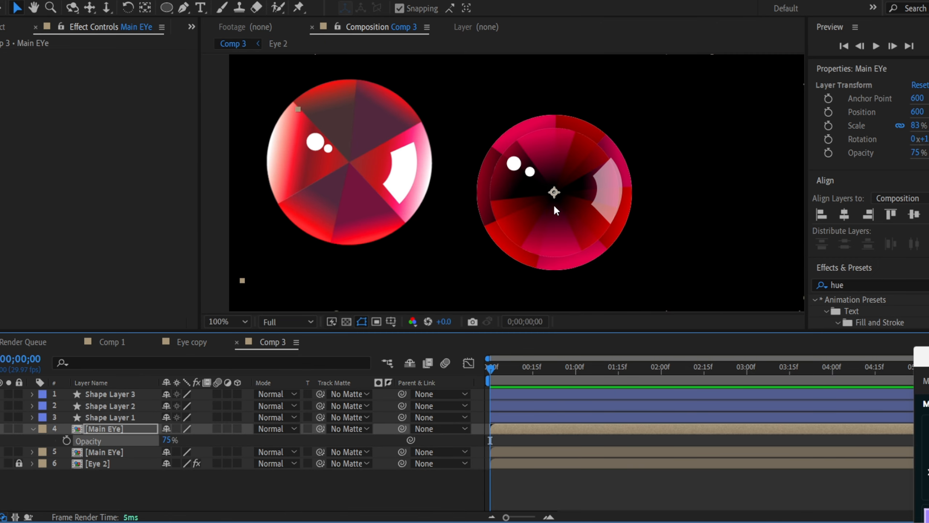
key(space)
click(89, 464)
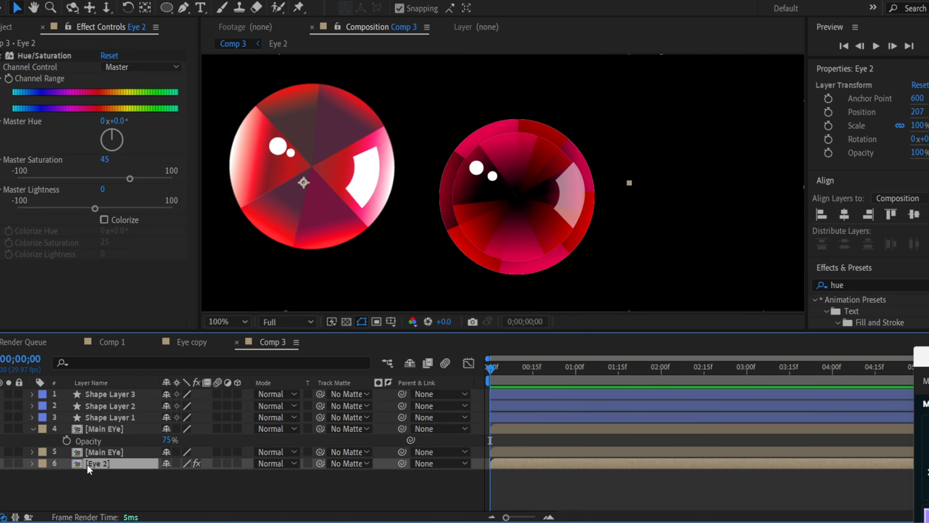
key(Delete)
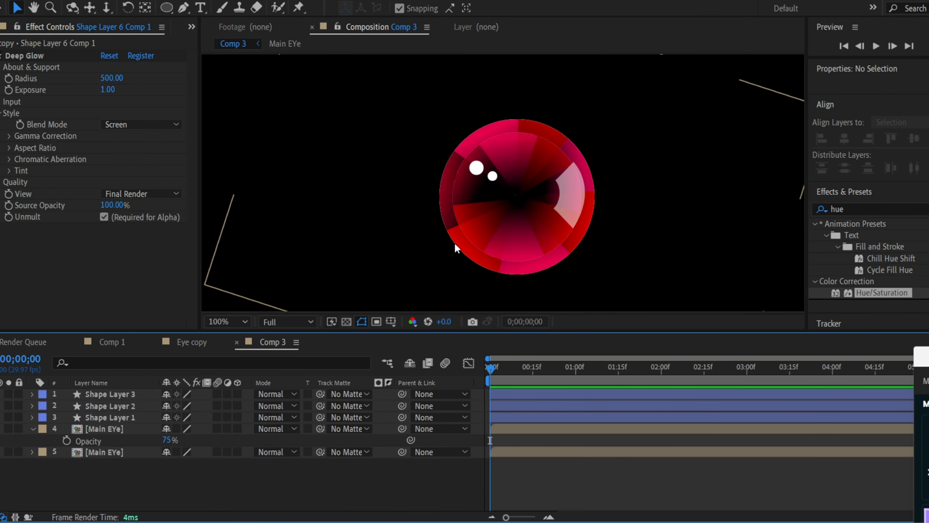
Step: Reset the rotation of the smaller Main EYe copy to 0°
scroll(474, 235, down, 1)
scroll(480, 230, up, 1)
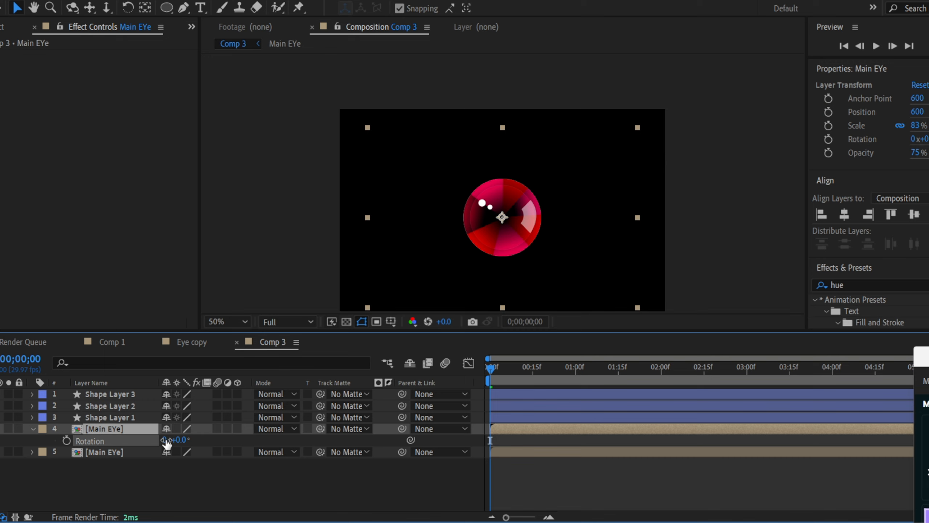
scroll(431, 263, up, 1)
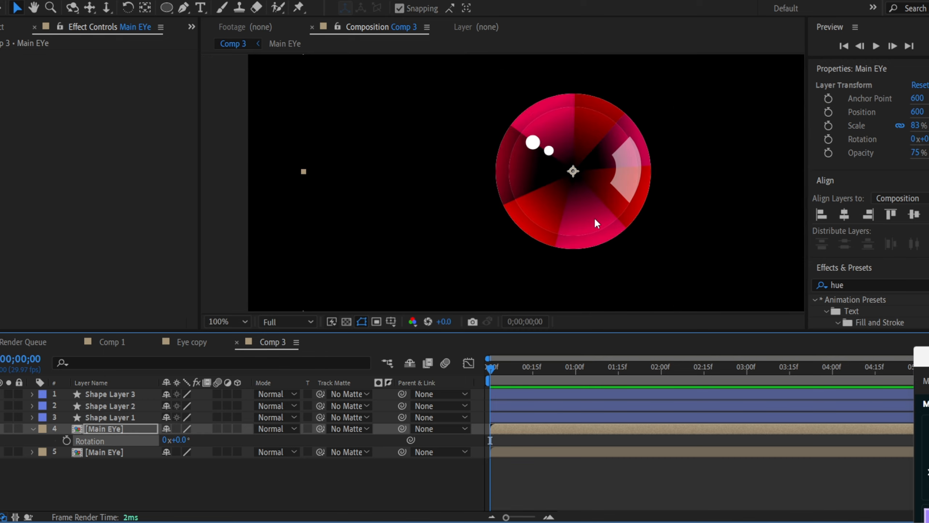
click(186, 477)
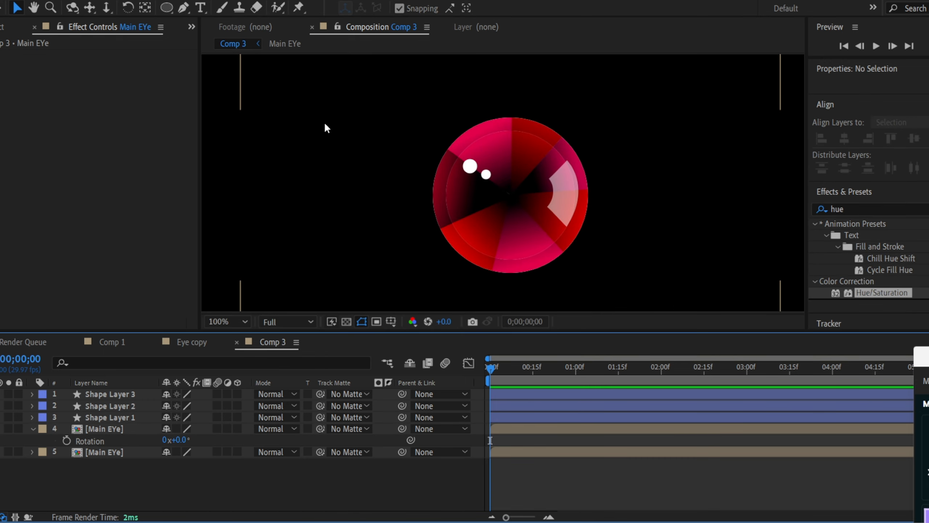
Step: Draw a white almond-shaped eye outline over the iris with the Pen tool, curving both the upper and lower edges between two corner points
scroll(387, 97, down, 1)
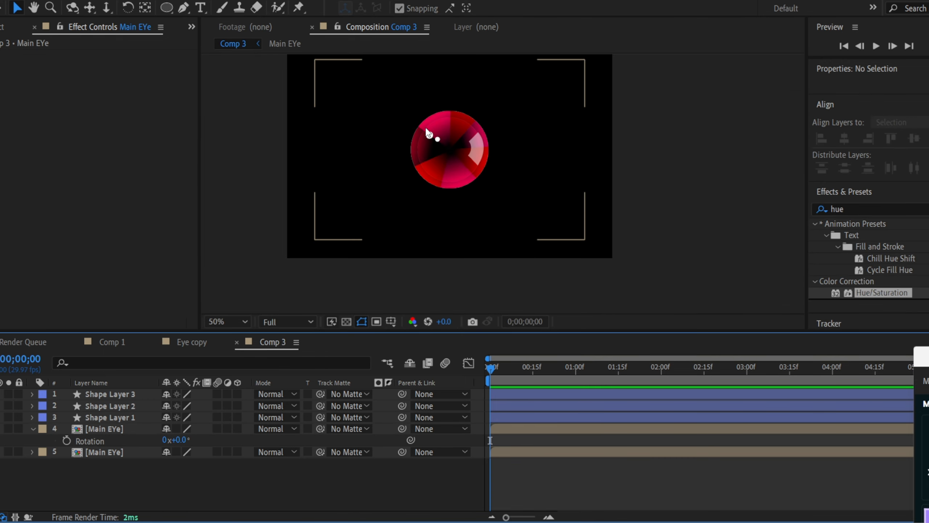
click(166, 7)
click(182, 8)
click(360, 175)
drag(541, 179, 617, 270)
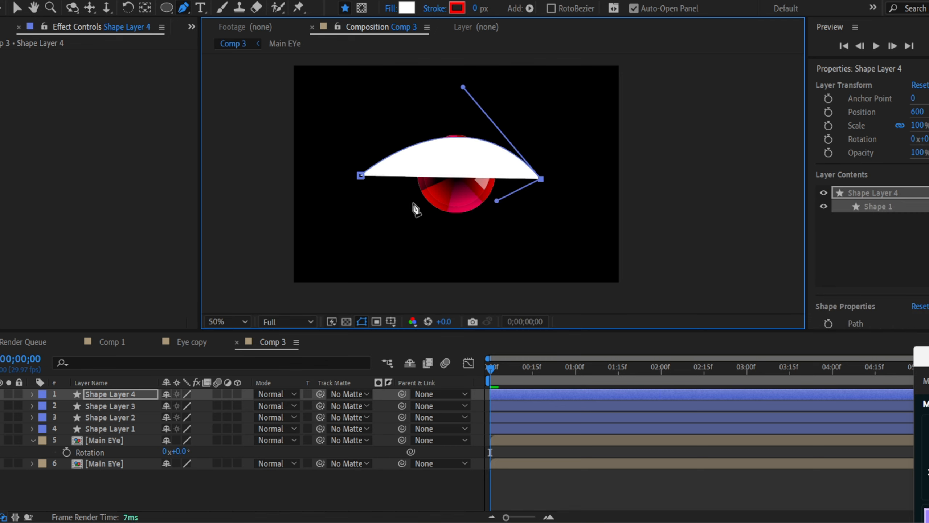
drag(361, 175, 463, 243)
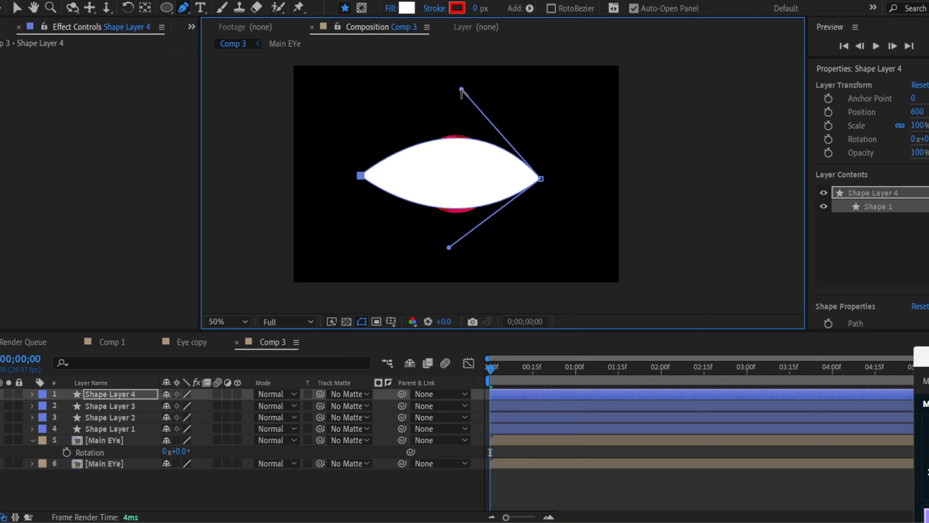
key(v)
click(635, 162)
scroll(441, 205, up, 2)
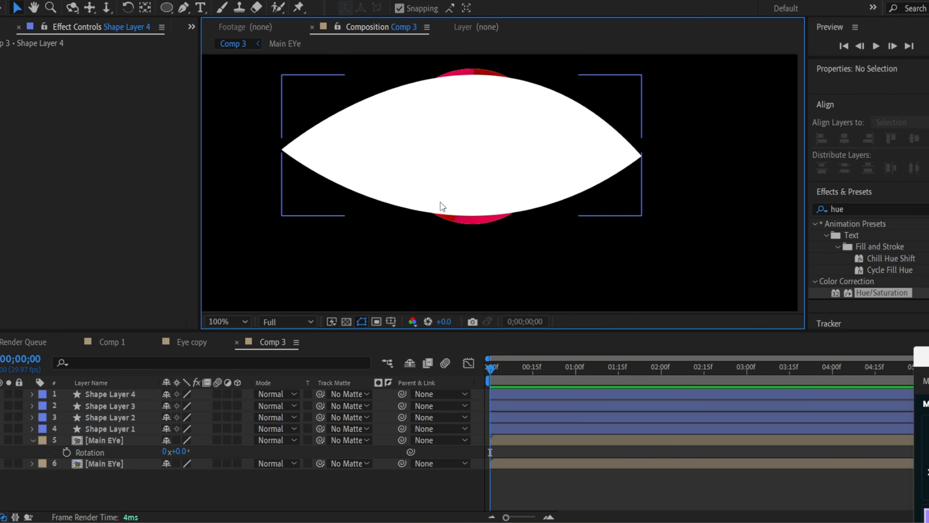
Step: Rename the new almond shape layer "a mask"
click(122, 397)
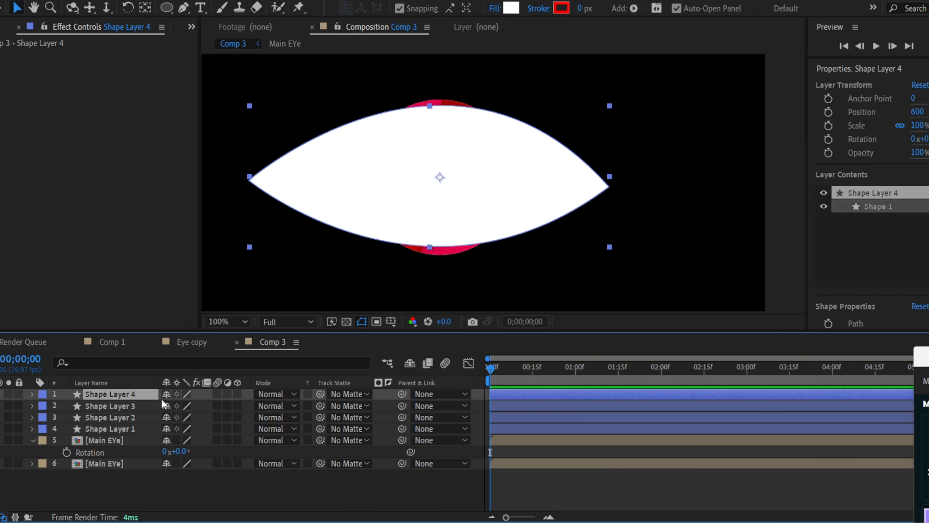
right_click(141, 398)
click(162, 361)
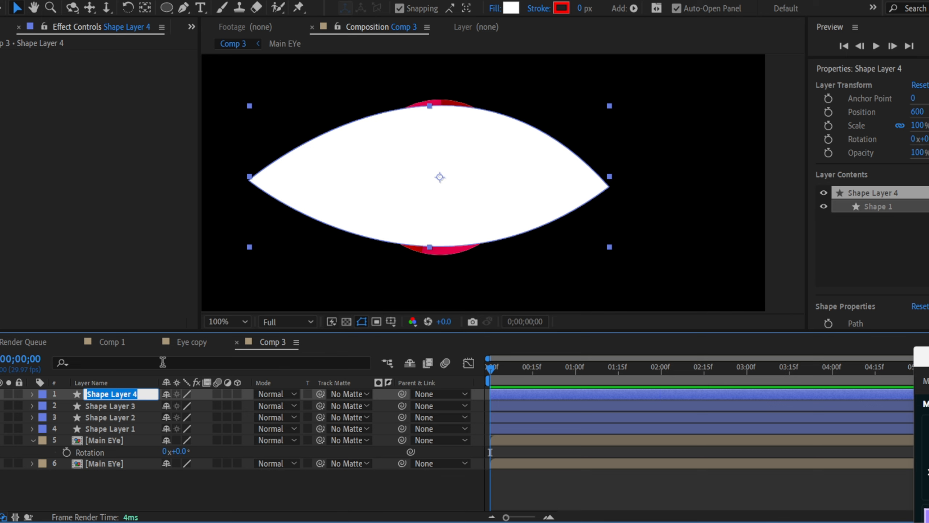
text(a mask)
key(Return)
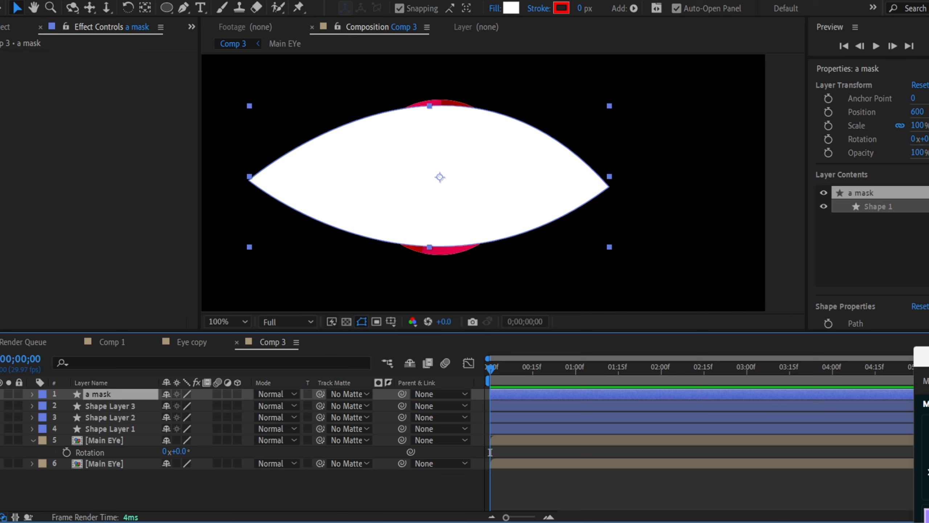
Step: Use the a mask layer as the track matte for Shape Layers 1 to 3 and both Main EYe layers
click(106, 463)
shift+click(113, 406)
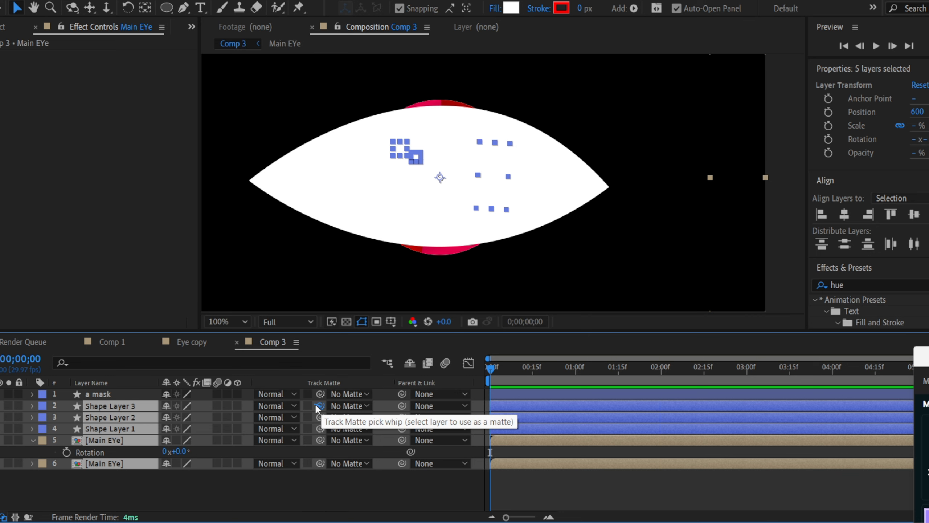
drag(316, 406, 120, 394)
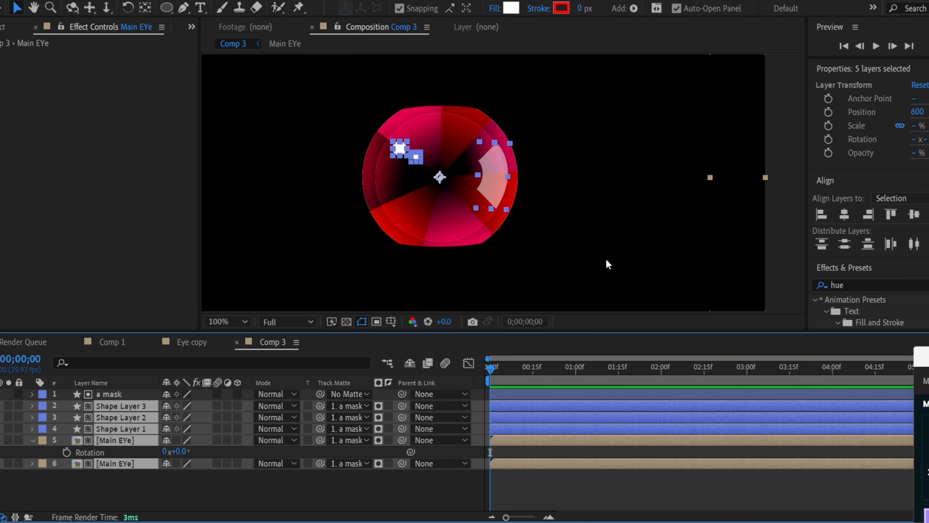
scroll(480, 200, down, 1)
click(585, 281)
scroll(463, 167, up, 1)
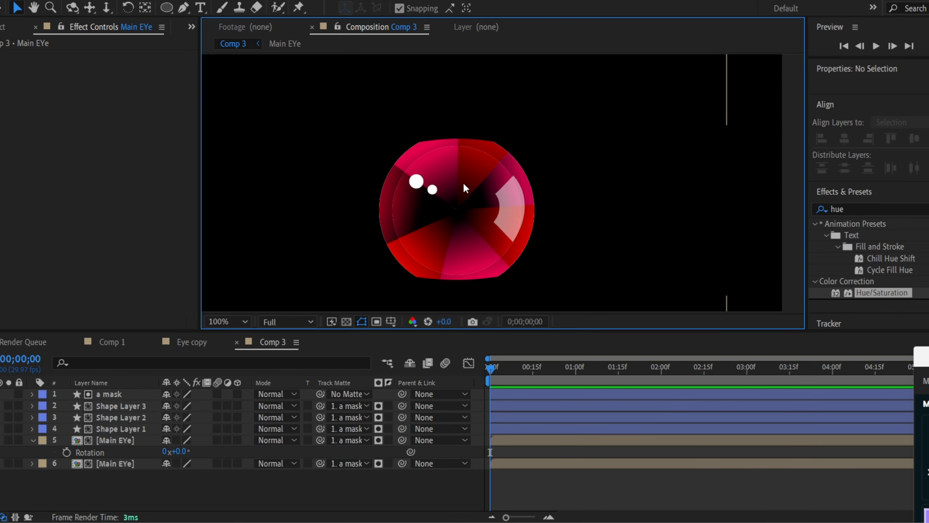
Step: Make the a mask layer visible again and change its fill to a linear gradient
drag(472, 255, 528, 240)
click(110, 395)
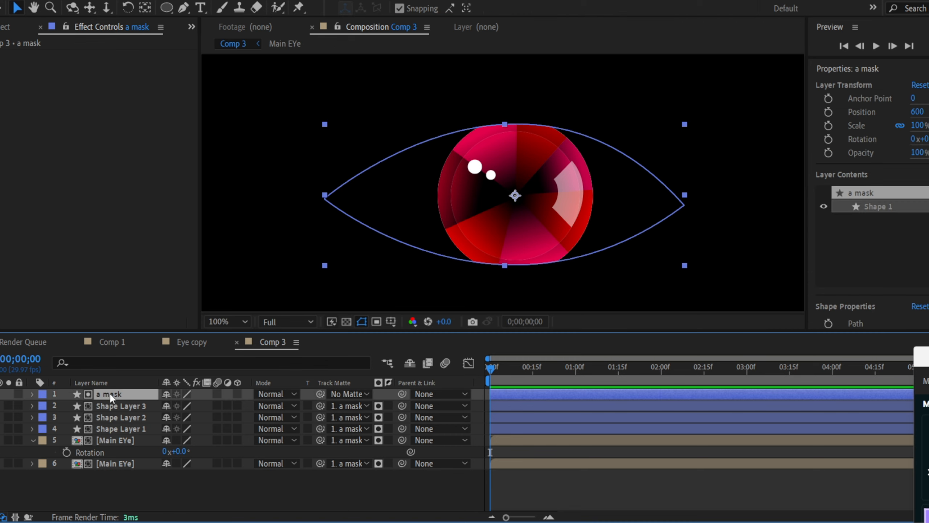
click(1, 395)
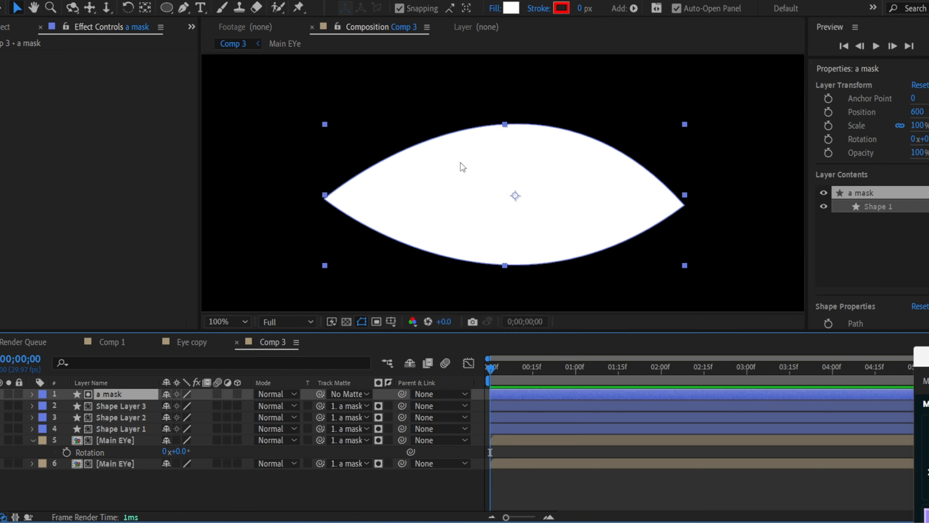
click(495, 8)
click(286, 214)
click(265, 292)
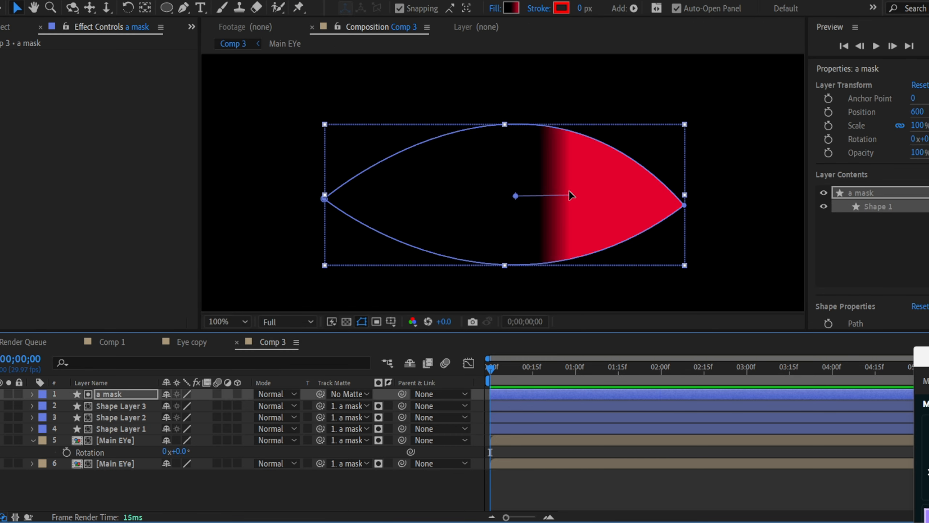
Step: Orient the a mask gradient vertically, with the bright end at the upper edge and black below the shape, and make the bright color pure red
drag(570, 196, 508, 124)
drag(516, 195, 506, 306)
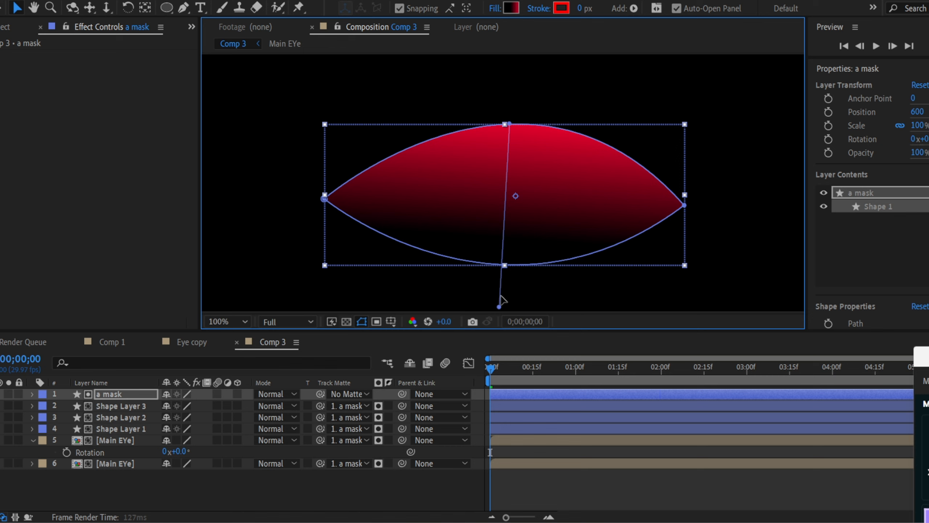
click(509, 8)
click(909, 158)
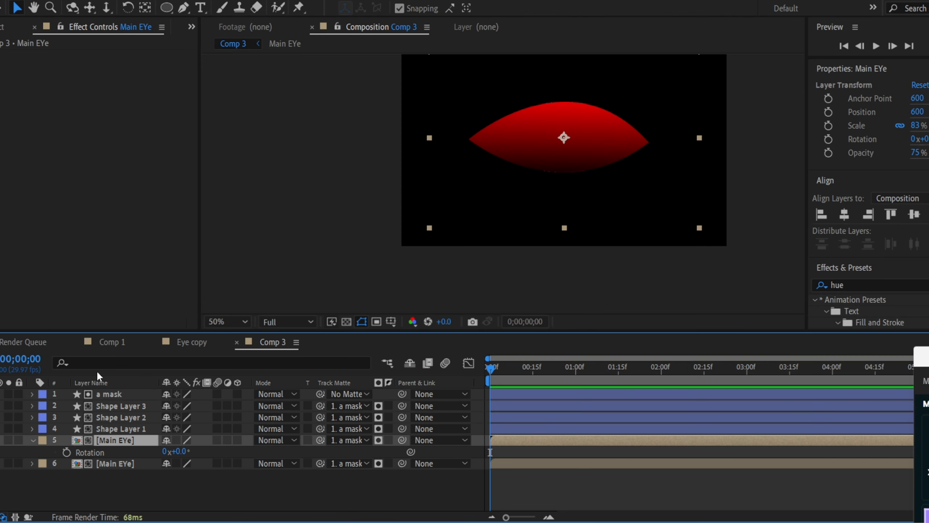
Step: Move the a mask layer beneath both Main EYe layers so it becomes the eye's background
drag(103, 392, 103, 474)
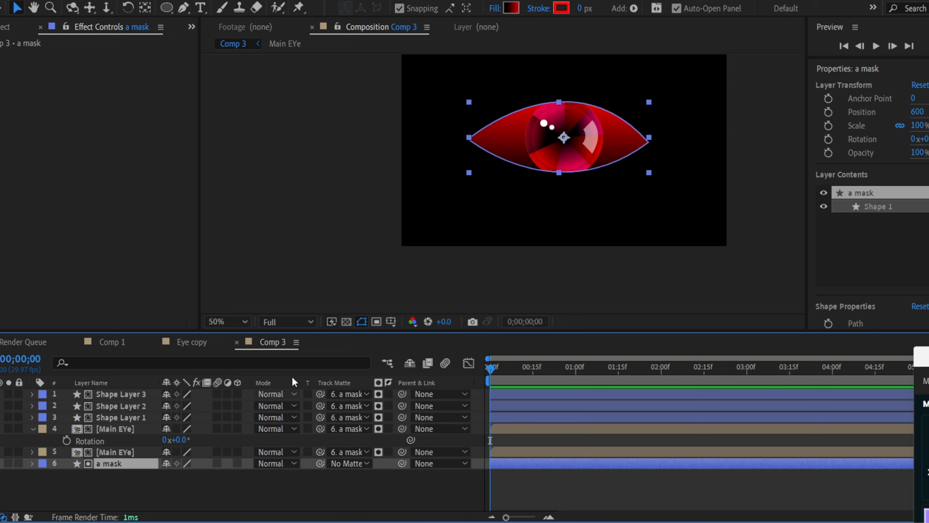
click(751, 164)
click(556, 367)
drag(536, 364, 461, 352)
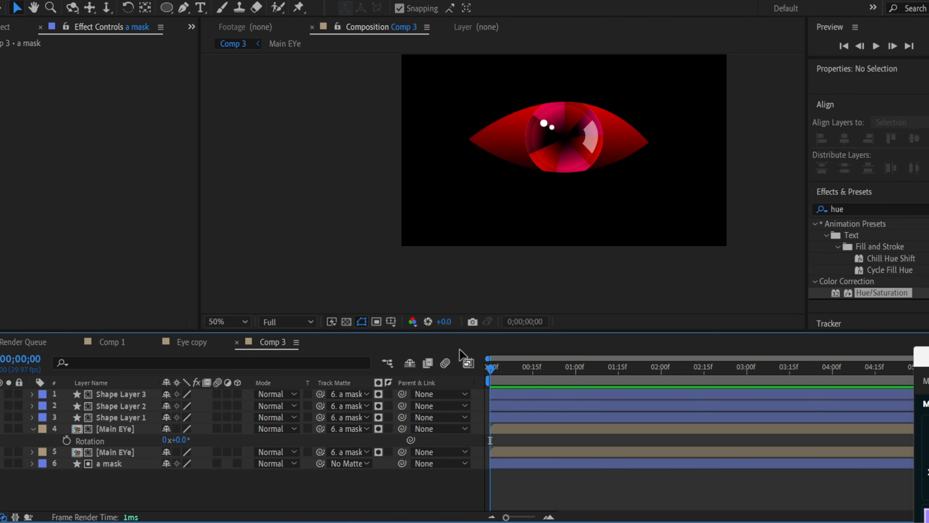
scroll(583, 104, up, 1)
scroll(556, 190, down, 1)
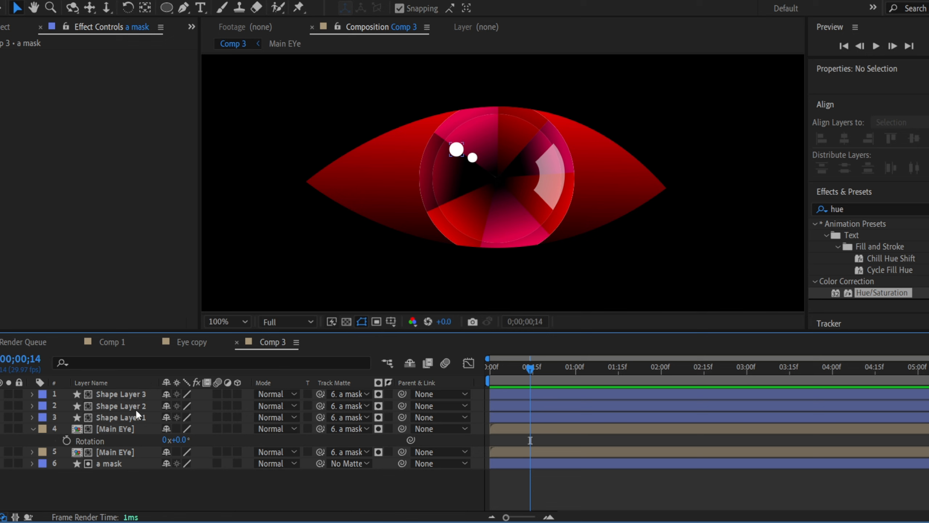
Step: Add a Path keyframe to Shape 1 of the a mask layer at the start of the composition
click(128, 462)
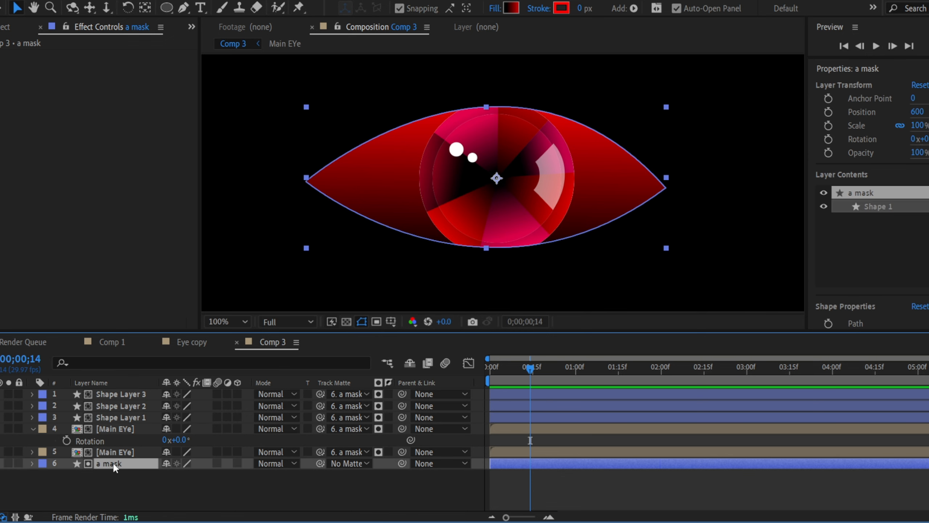
click(33, 464)
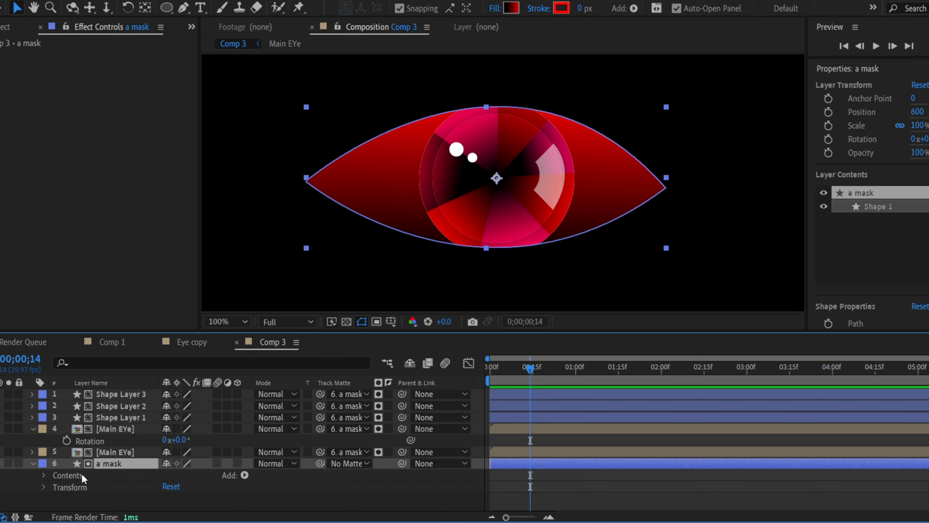
click(44, 476)
click(56, 487)
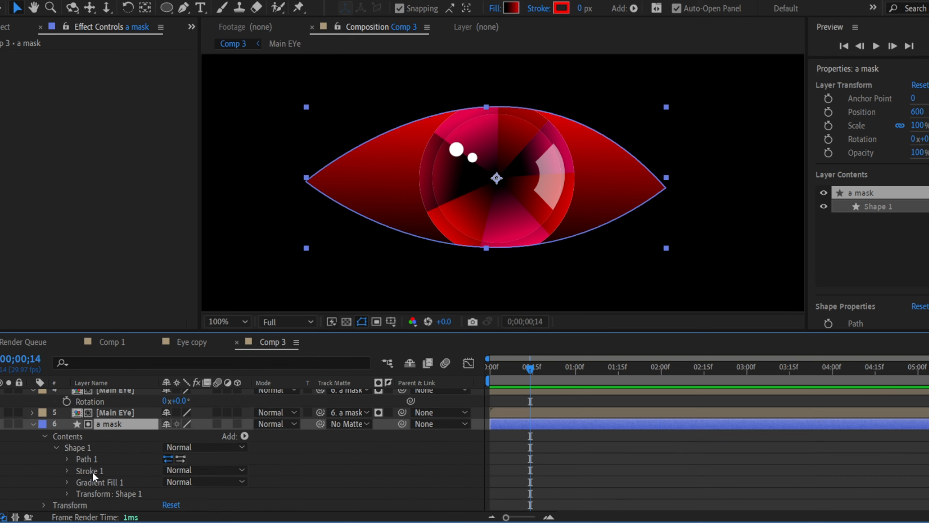
click(67, 459)
click(101, 462)
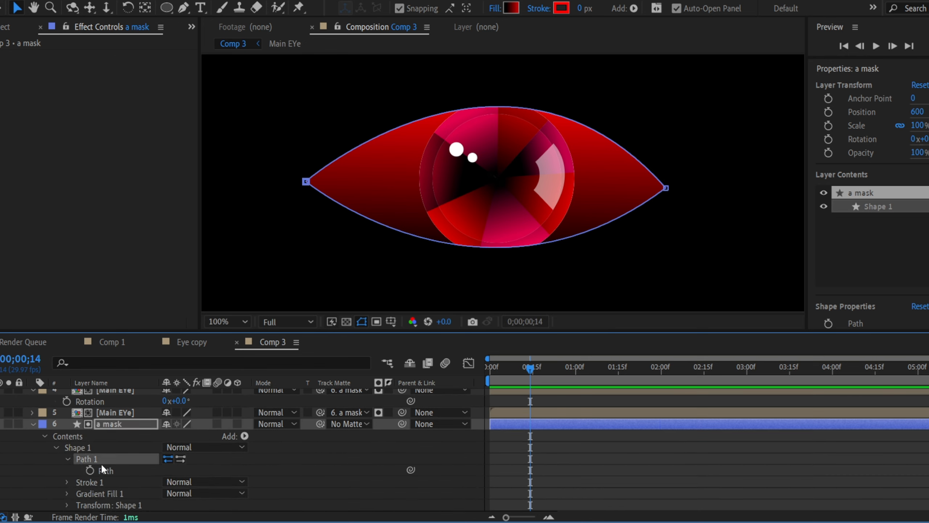
key(Home)
click(90, 470)
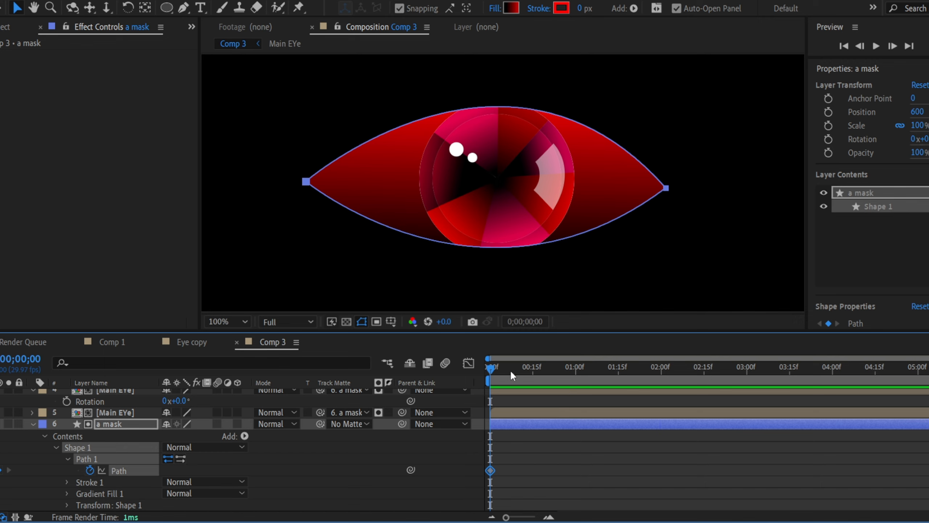
Step: At 0;00;01;00, collapse the curve handles of the a mask path into a straight line to keyframe the closed eye
drag(511, 371, 576, 368)
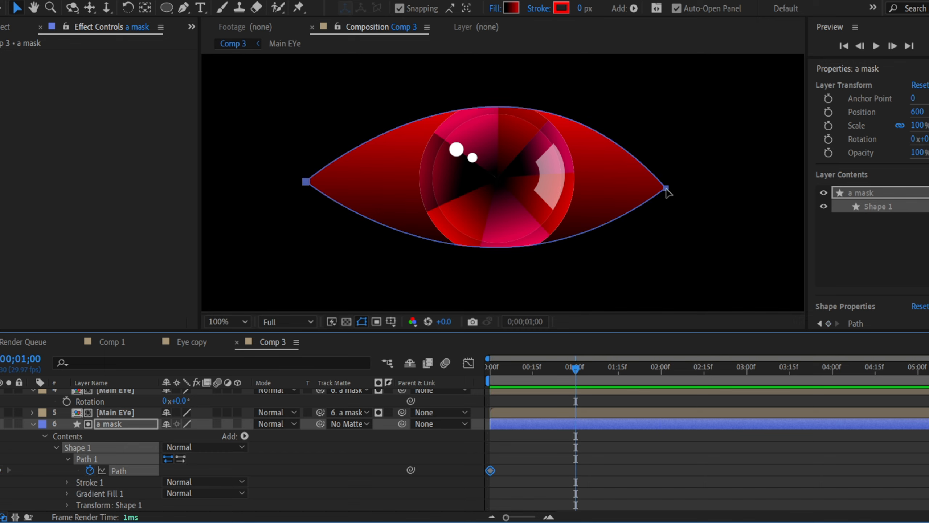
click(184, 8)
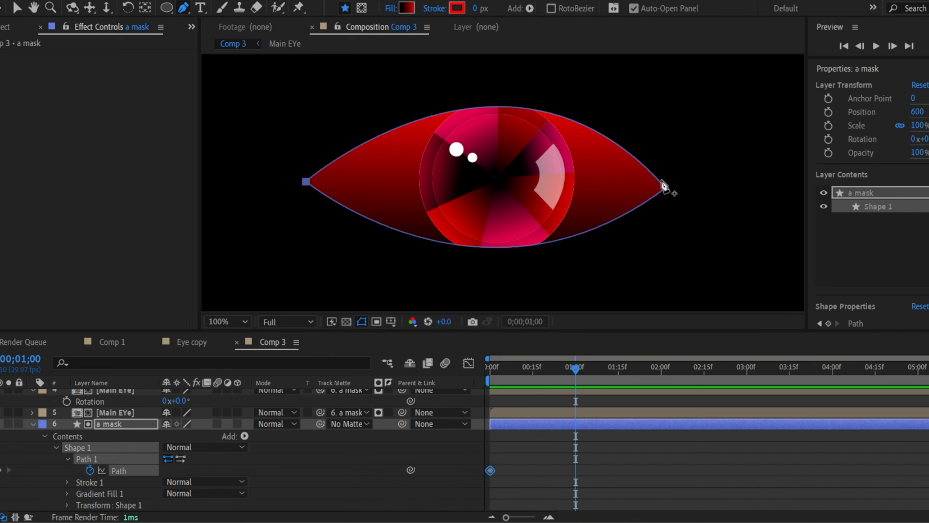
alt+click(666, 188)
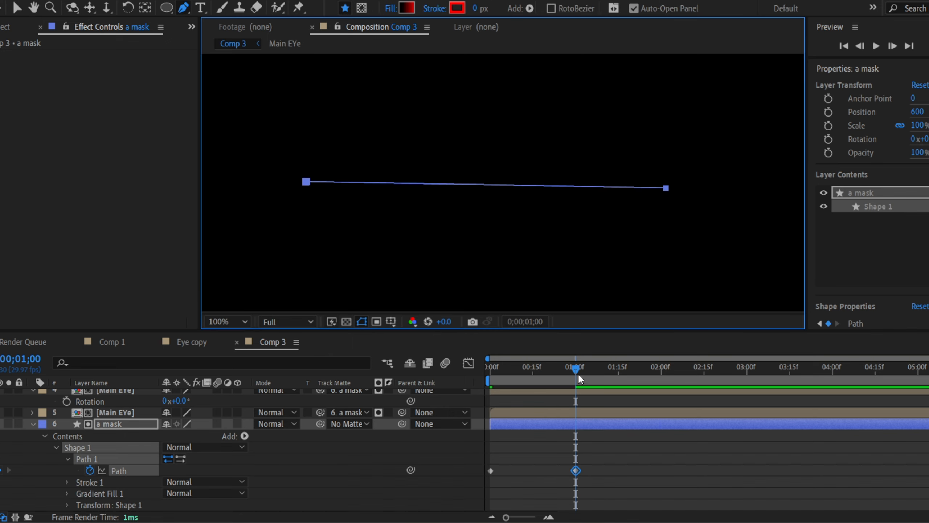
Step: Scrub back to 0;00;00;21 and examine both corners of the half-closed eye shape up close
drag(577, 368, 551, 366)
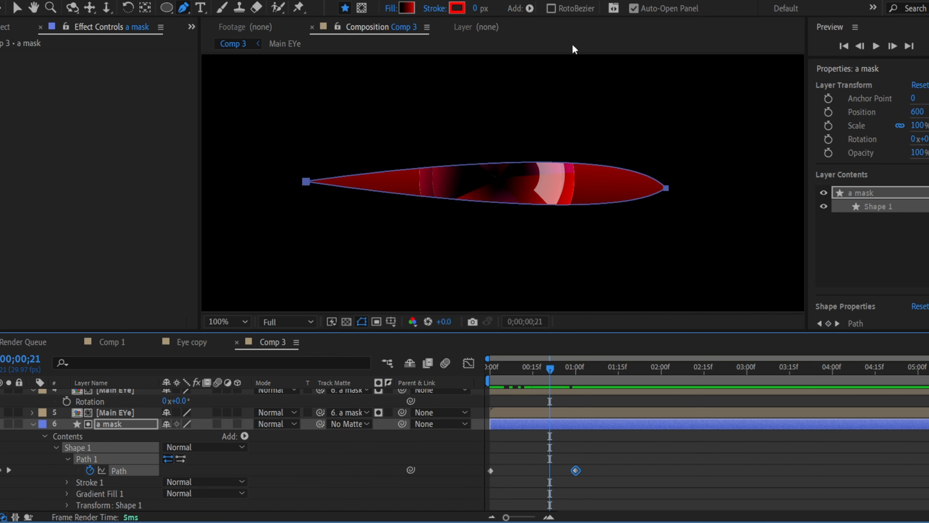
scroll(317, 186, up, 2)
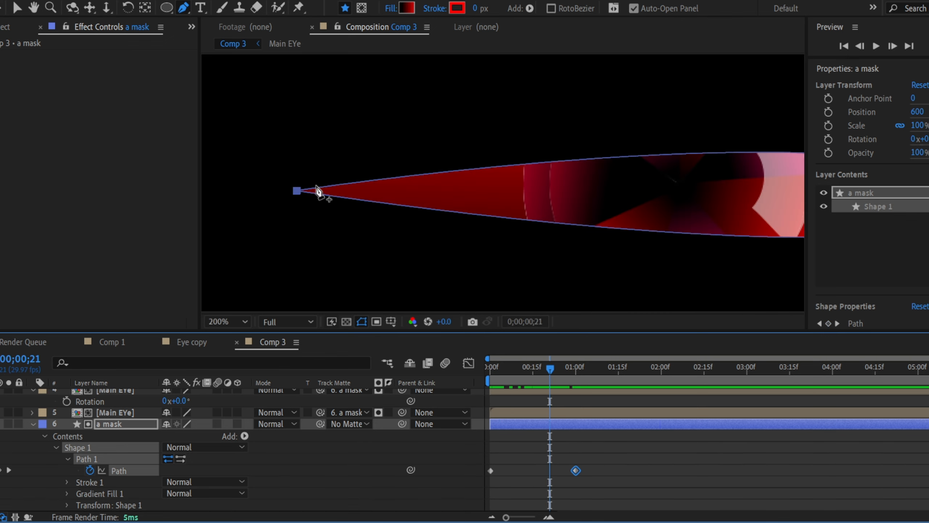
drag(587, 198, 245, 201)
drag(616, 212, 325, 214)
scroll(543, 208, down, 2)
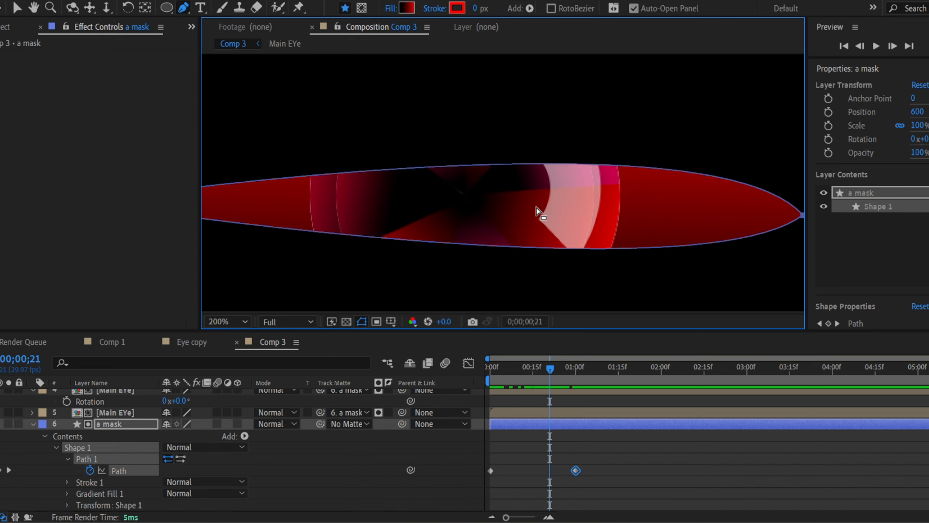
Step: At 0;00;00;21, pull both curve handles at the right corner of the a mask path inward to nearly close the eye
drag(706, 218, 667, 218)
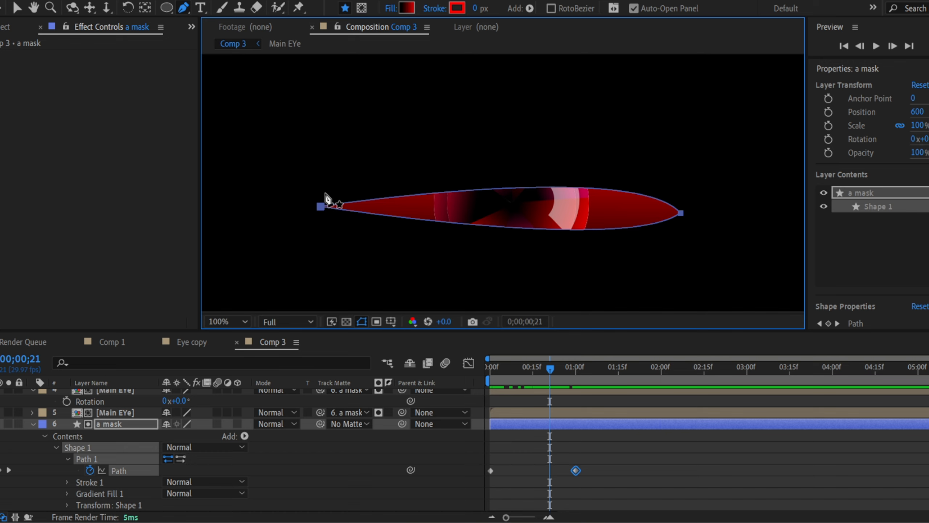
scroll(667, 212, up, 1)
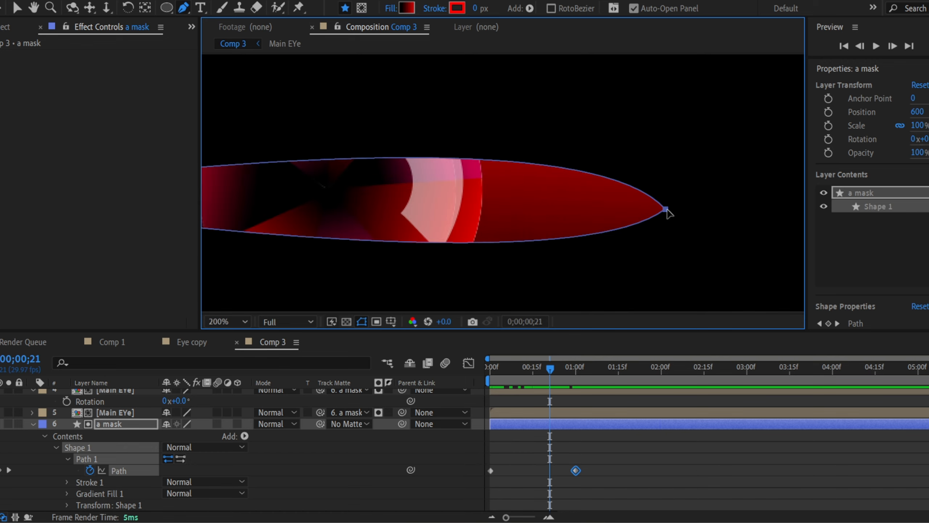
alt+click(666, 210)
key(ctrl+z)
drag(665, 210, 556, 216)
drag(670, 192, 545, 187)
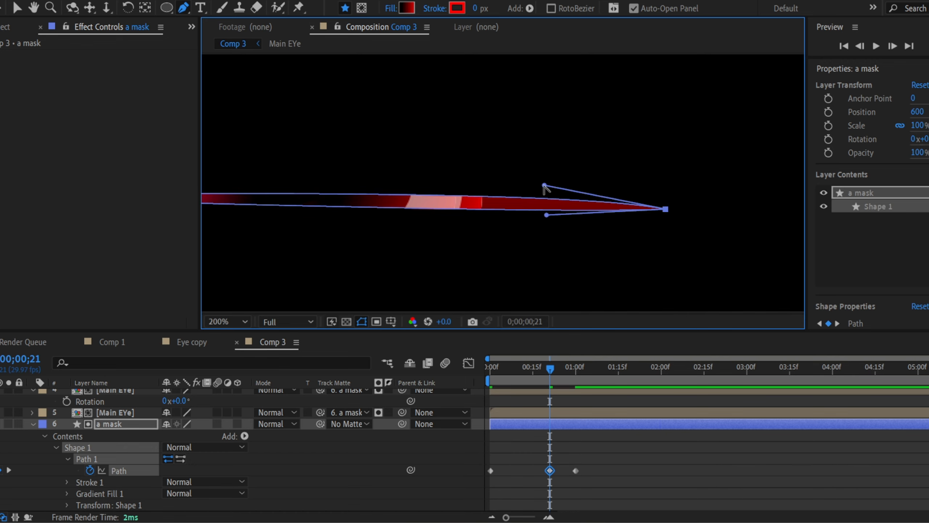
Step: Move the nearly closed Path keyframe to just before 0;00;01;00 and preview the eye closing from the start
drag(550, 470, 568, 471)
scroll(536, 252, down, 1)
drag(550, 369, 567, 371)
click(535, 234)
drag(538, 233, 438, 217)
mouse_move(497, 367)
mouse_down()
mouse_move(551, 366)
mouse_move(491, 370)
mouse_up()
click(513, 394)
key(space)
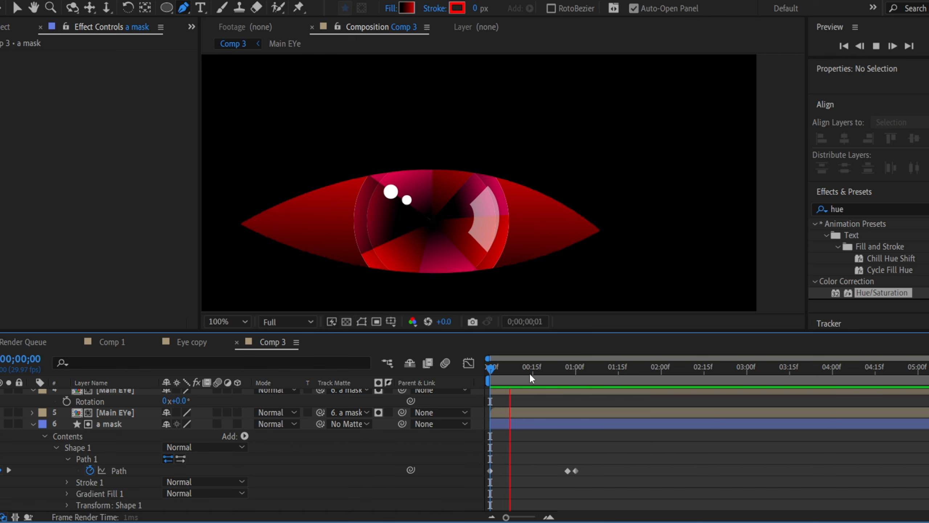
key(space)
Step: Move the two closed-eye Path keyframes earlier so the second one sits at about 0;00;00;15
click(533, 368)
drag(600, 455, 559, 478)
drag(567, 471, 533, 471)
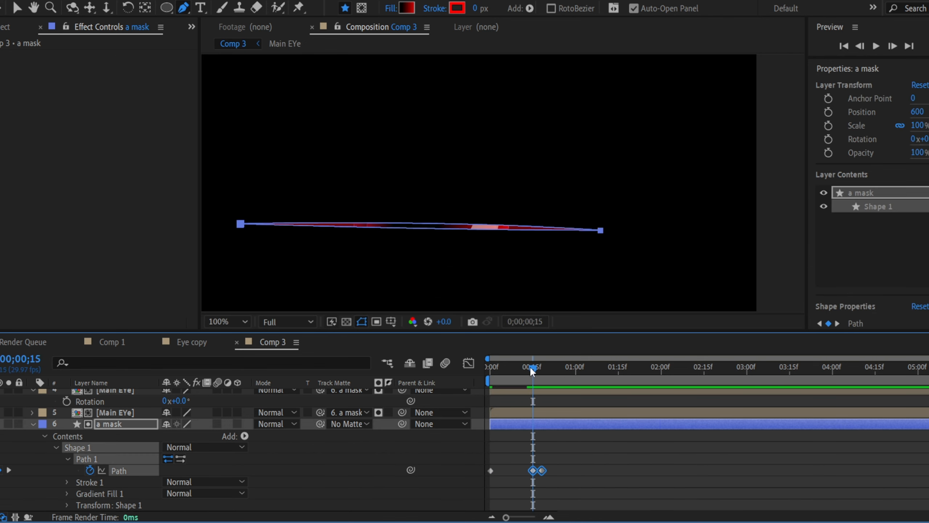
drag(533, 370, 525, 408)
drag(533, 470, 525, 472)
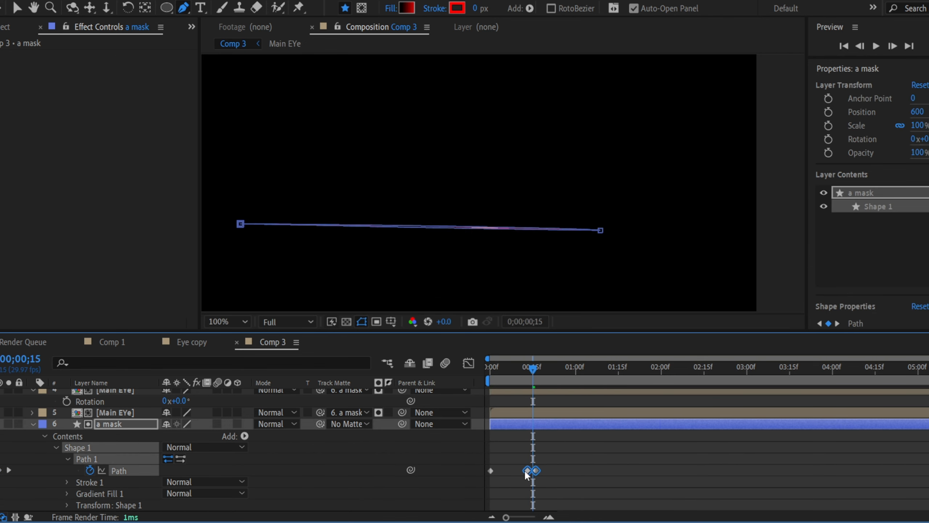
Step: Copy the open-eye Path keyframe to about 0;00;00;21 and again to 0;00;01;05 to reopen the eye
drag(533, 368, 499, 364)
drag(491, 369, 578, 371)
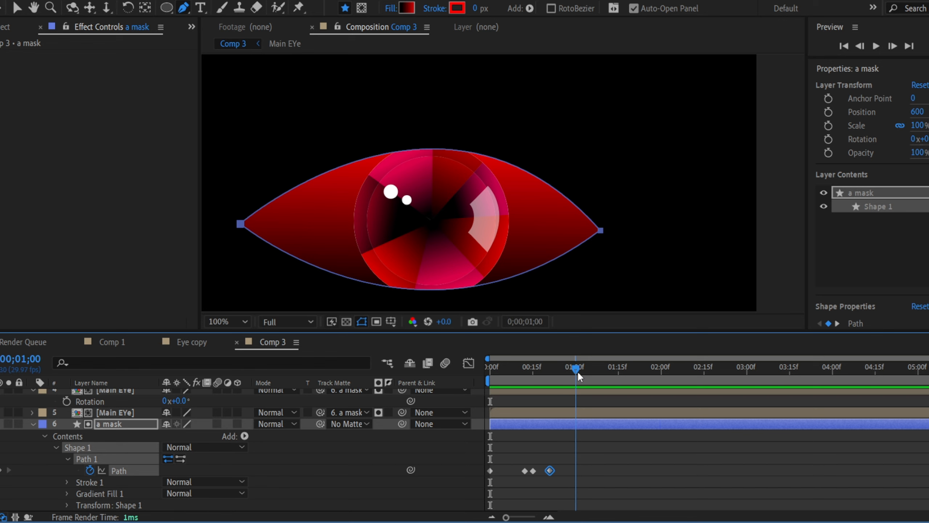
drag(567, 454, 540, 481)
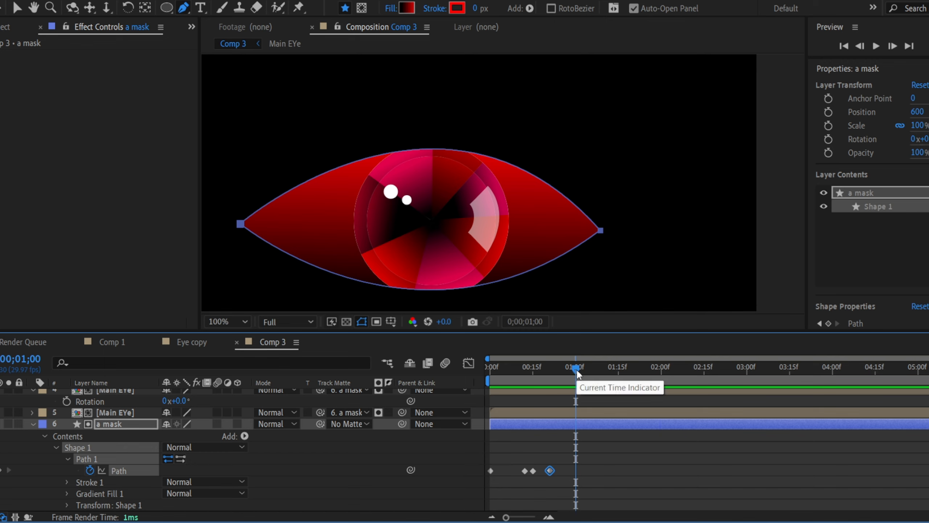
key(ctrl+v)
drag(577, 371, 592, 371)
drag(575, 471, 591, 471)
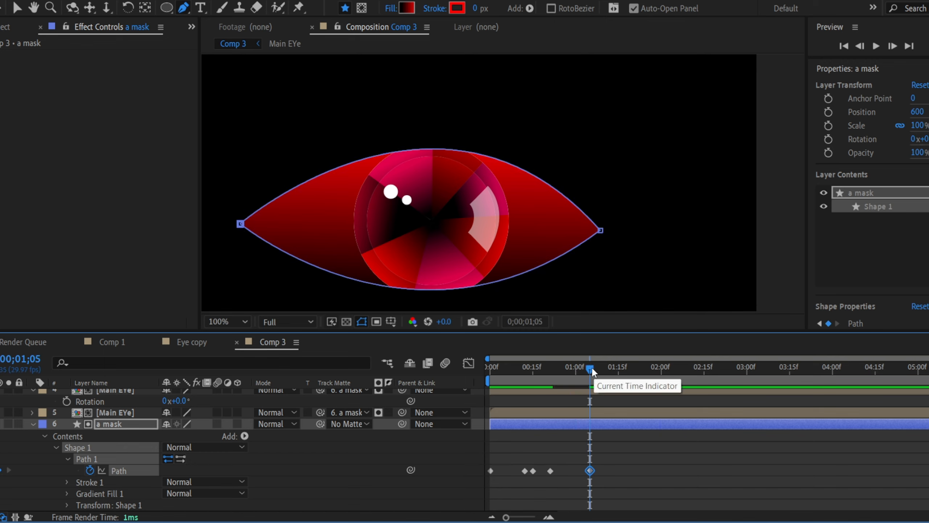
Step: Move the last open-eye Path keyframe to 0;00;02;00 and preview the blink from the start
drag(591, 371, 545, 373)
key(space)
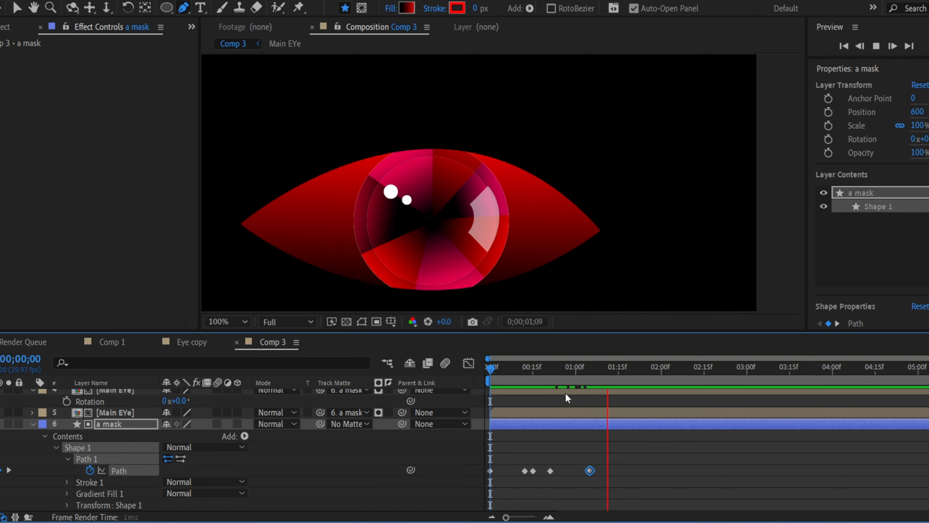
key(space)
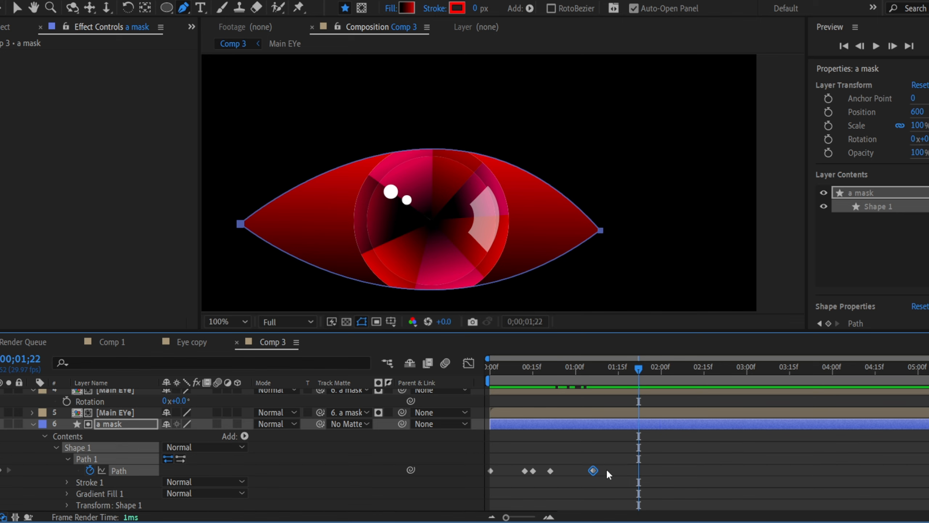
drag(592, 471, 661, 470)
drag(608, 365, 538, 367)
key(Home)
key(space)
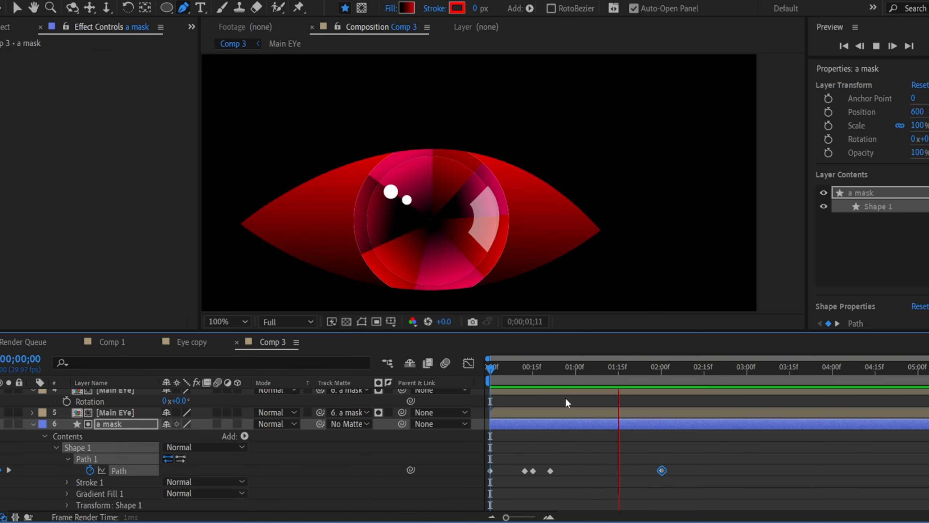
Step: Copy the three closing and reopening Path keyframes to 0;00;02;13 for a second blink and preview it
click(703, 372)
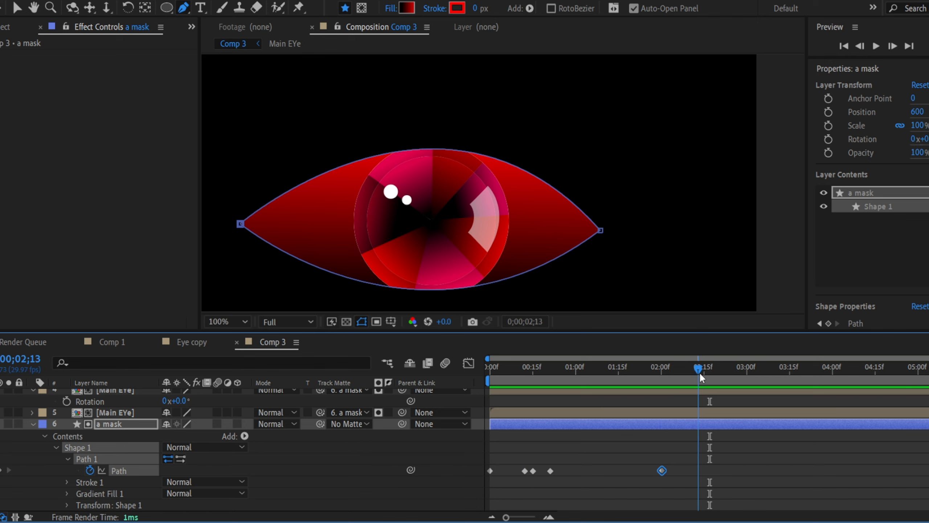
drag(557, 462, 519, 476)
key(ctrl+c)
key(ctrl+v)
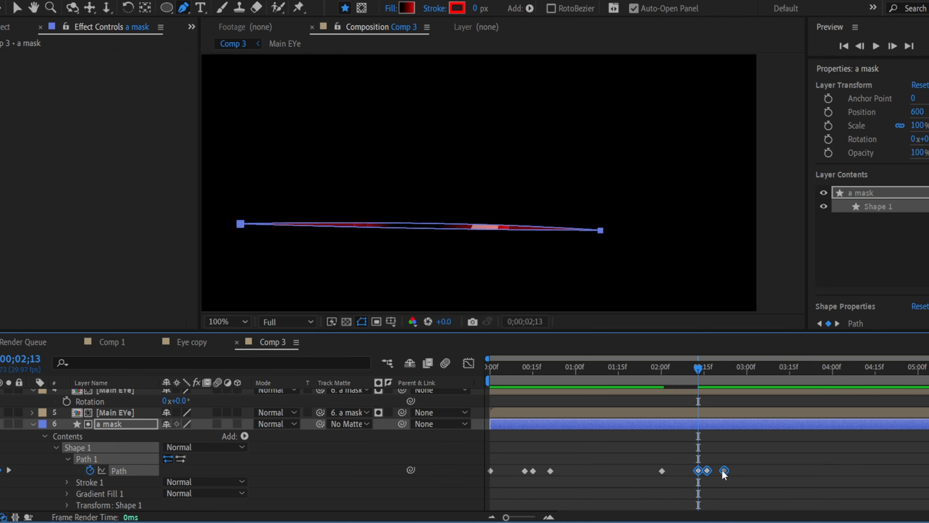
click(700, 444)
drag(698, 368, 490, 368)
key(space)
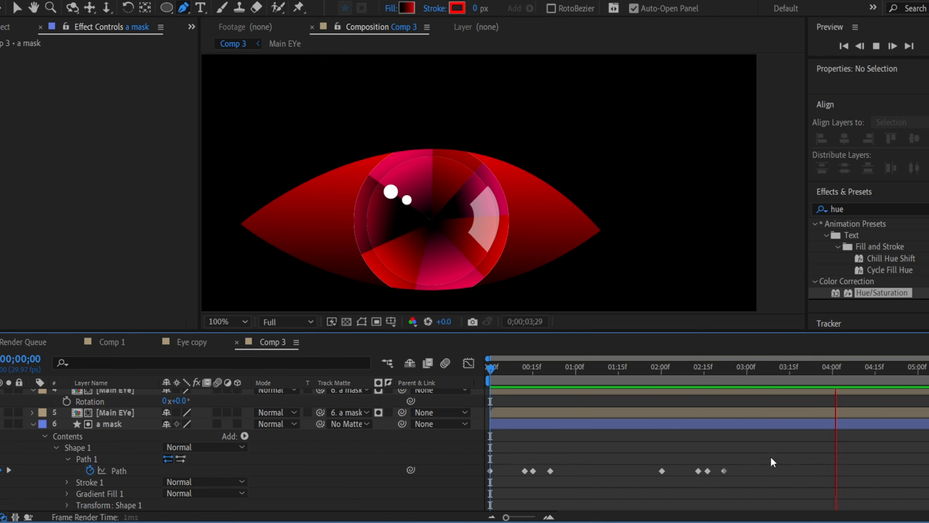
Step: Paste a further set of blink keyframes on the a mask Path starting at 0;00;04;00 and play the animation
key(space)
key(ctrl+v)
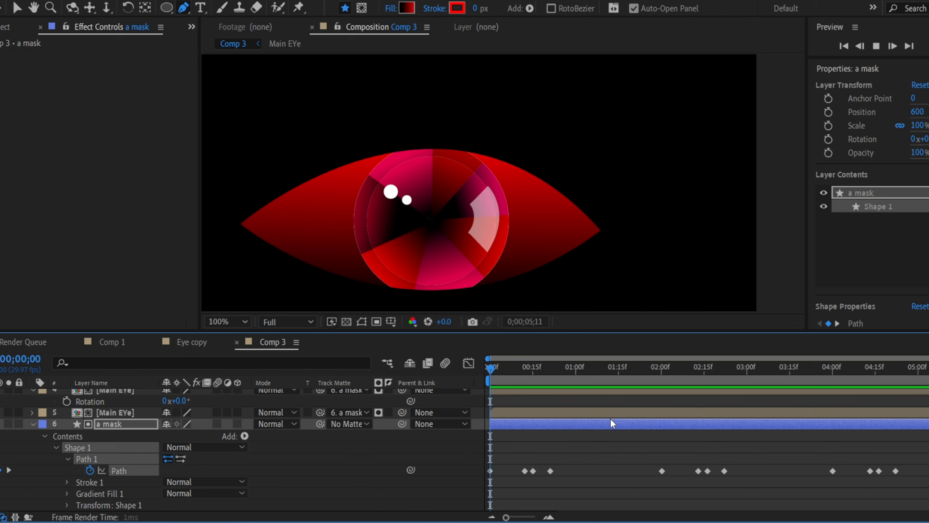
click(549, 367)
mouse_move(547, 369)
mouse_down()
mouse_move(530, 368)
mouse_move(559, 370)
mouse_up()
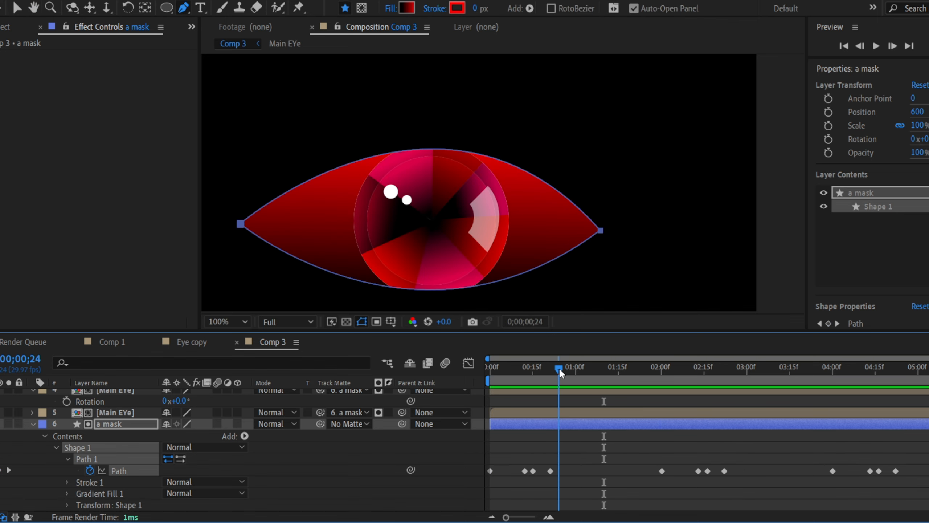
click(568, 454)
Step: Animate the Rotation of the lower Main EYe layer from 0° at the start to 82° at 0;00;05;29
scroll(106, 421, up, 1)
click(109, 447)
key(r)
key(Home)
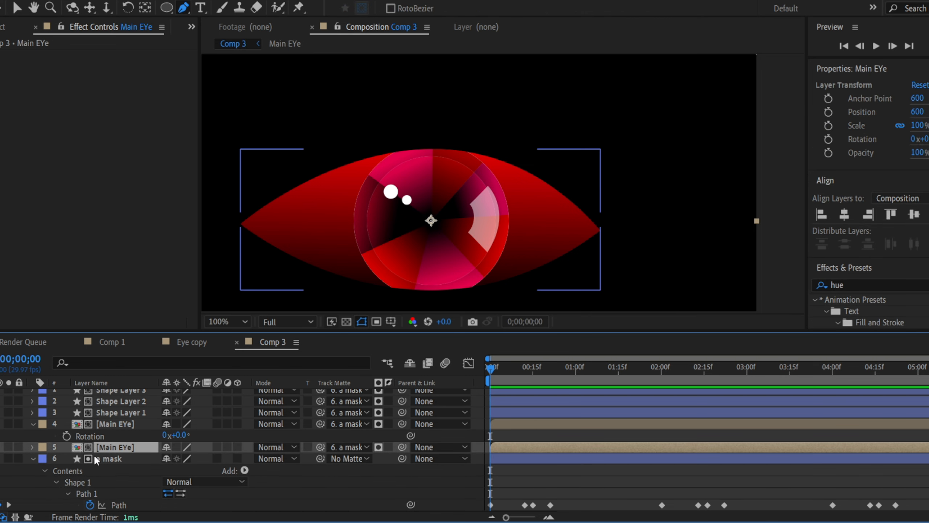
click(67, 458)
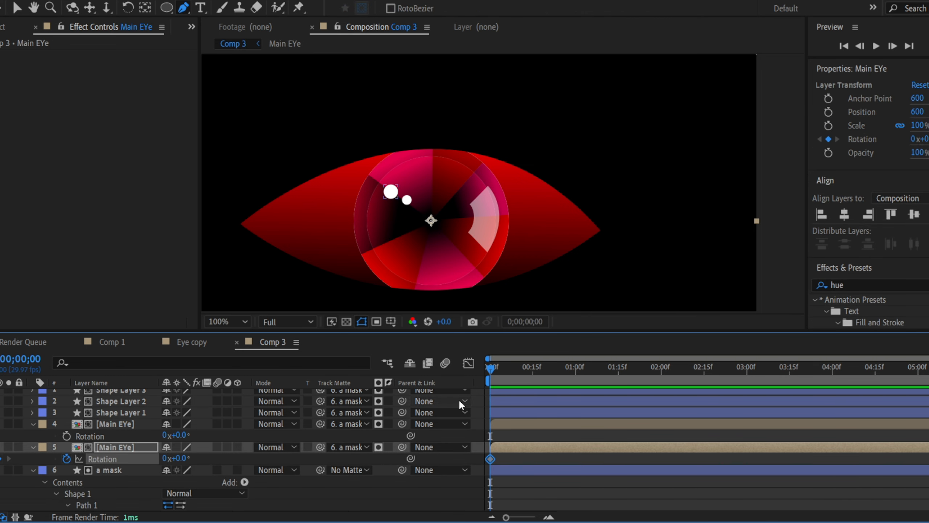
click(867, 368)
key(End)
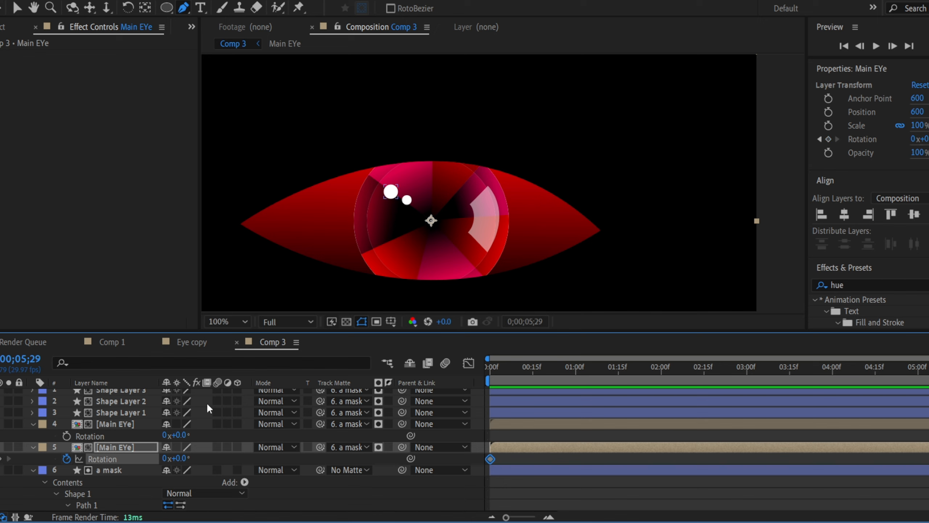
drag(180, 458, 242, 462)
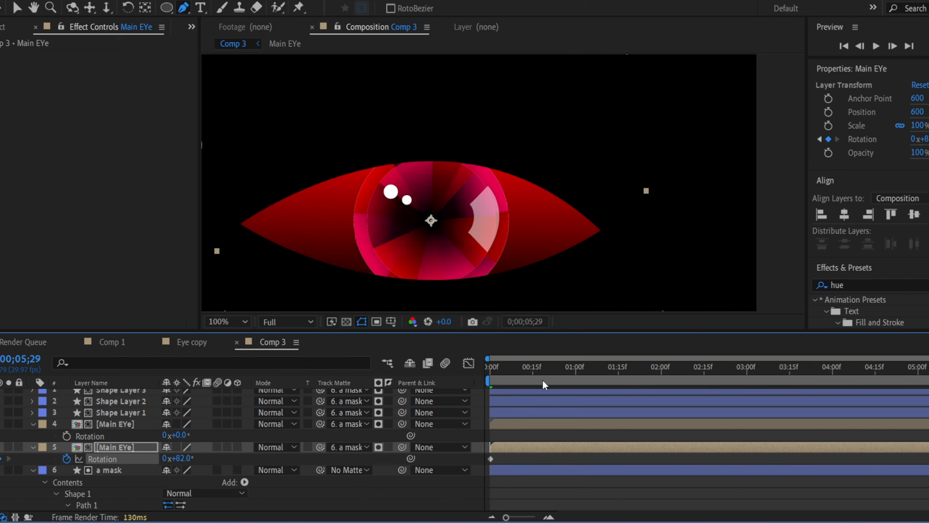
Step: Animate the upper Main EYe layer's Rotation from 0° at the start to a larger angle at the end, and preview it
click(507, 419)
key(Home)
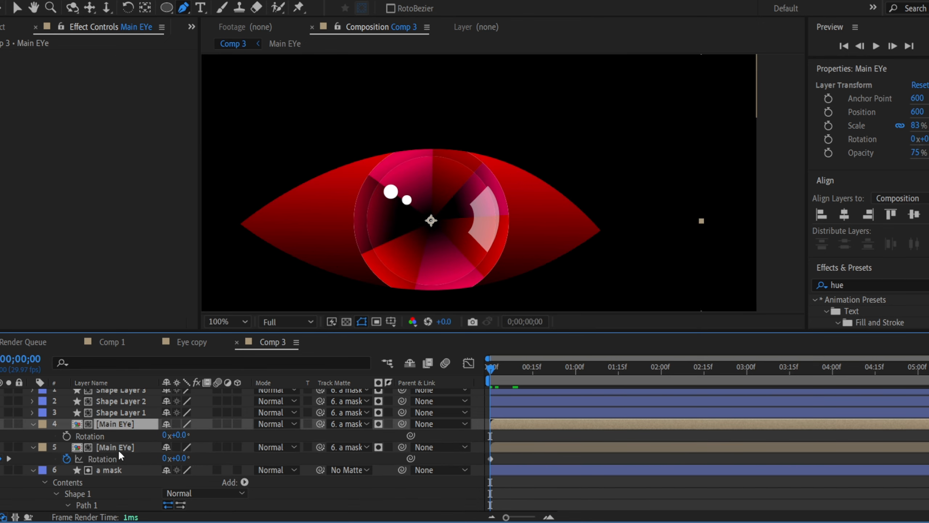
click(66, 435)
drag(563, 373, 928, 369)
drag(184, 436, 285, 436)
key(space)
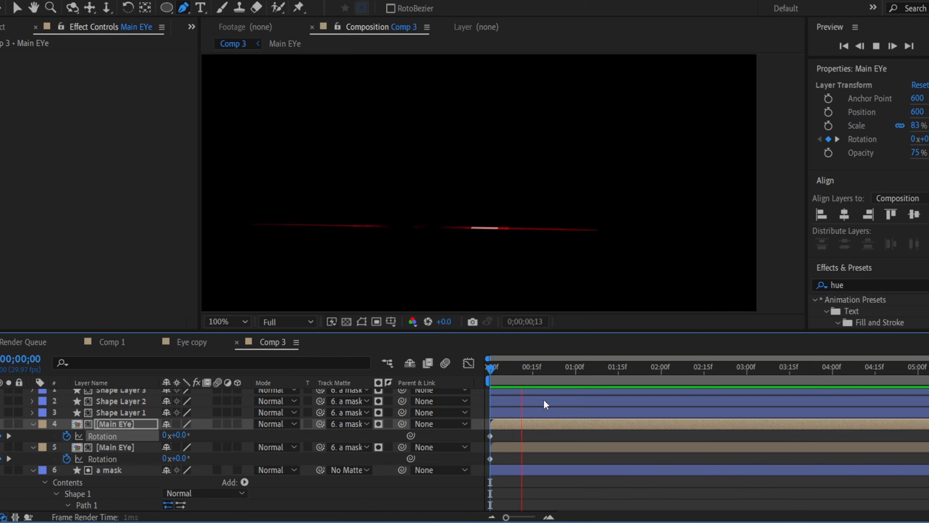
key(space)
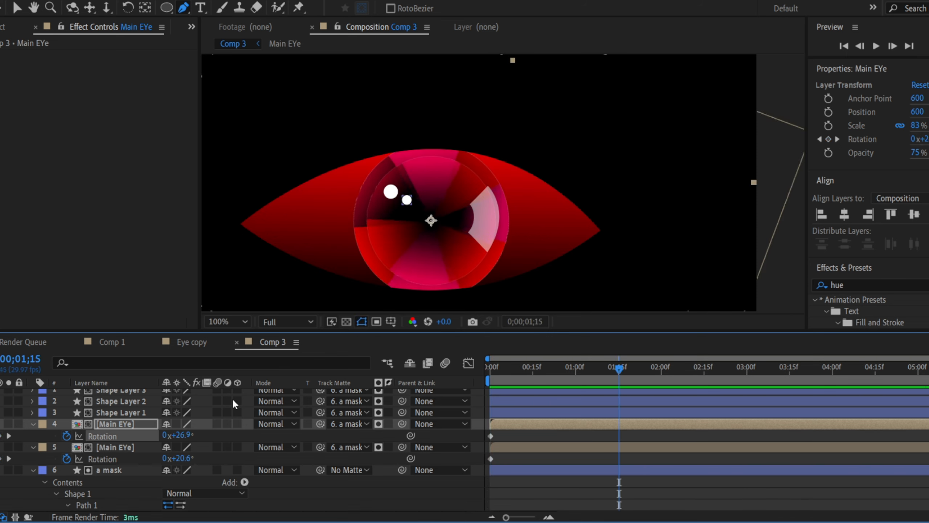
Step: Try to keyframe the Rotation of Shape Layer 1, the curved highlight, from the start of the composition
key(v)
click(207, 431)
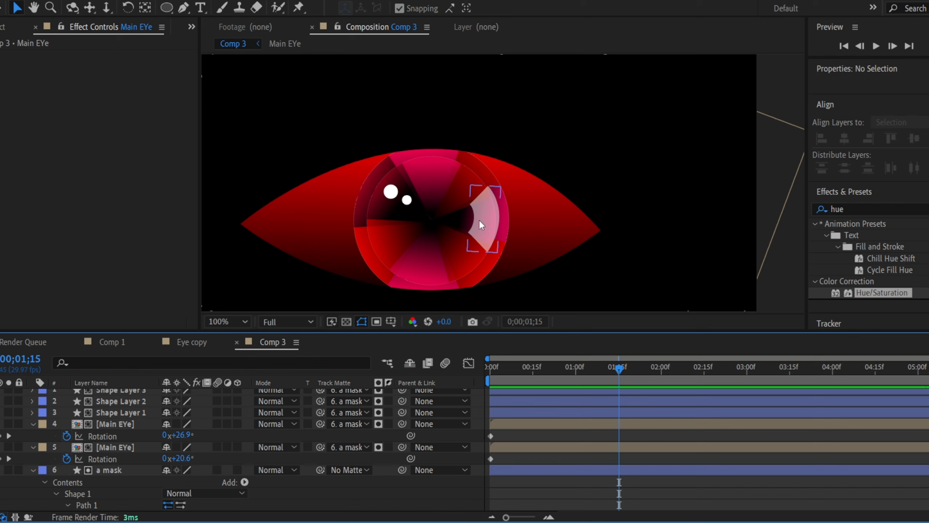
click(479, 220)
key(r)
click(66, 424)
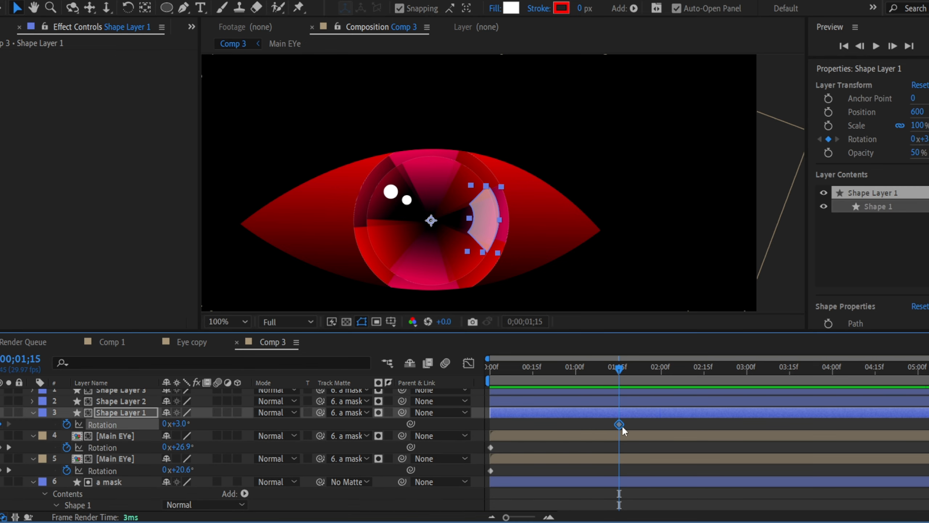
drag(618, 424, 491, 425)
key(space)
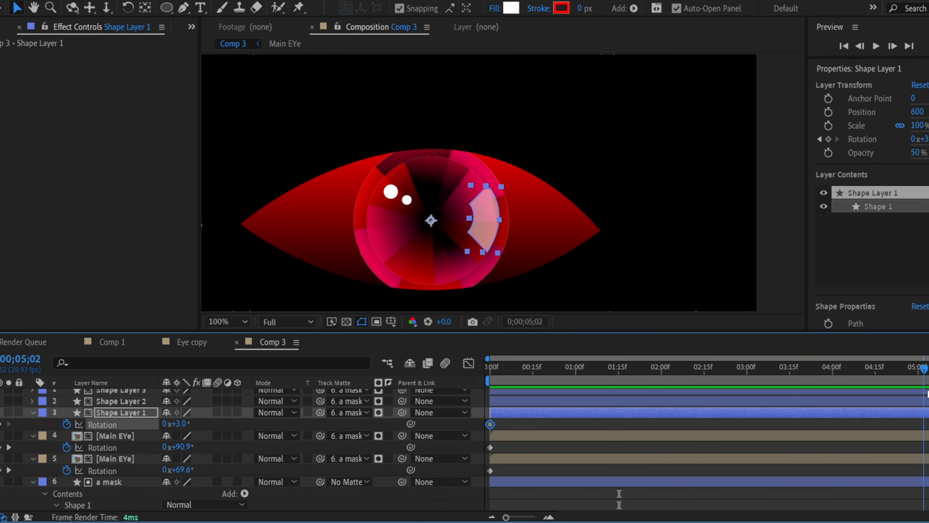
drag(907, 393, 654, 392)
key(ctrl+z)
key(ctrl+z)
Step: Return to the start of the composition and examine the iris and its white highlights up close
drag(617, 367, 398, 365)
key(F2)
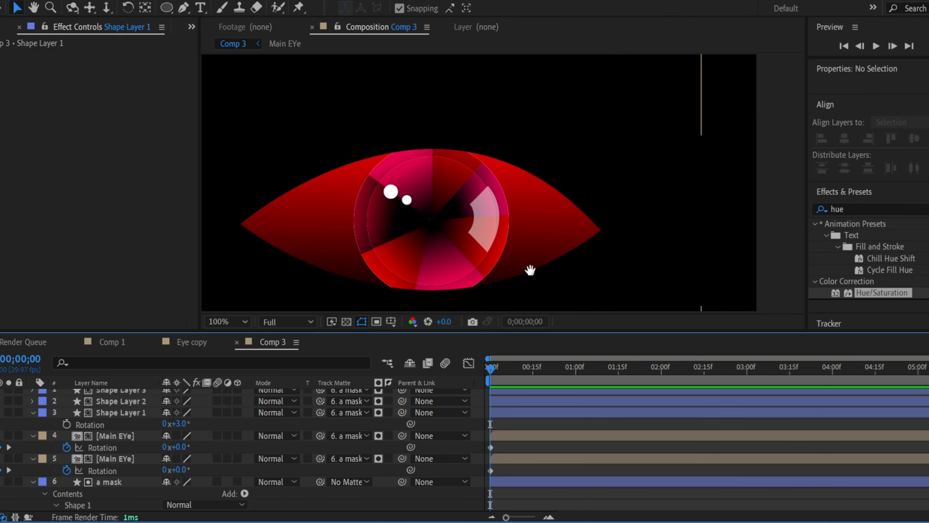
drag(530, 269, 560, 247)
scroll(494, 199, up, 2)
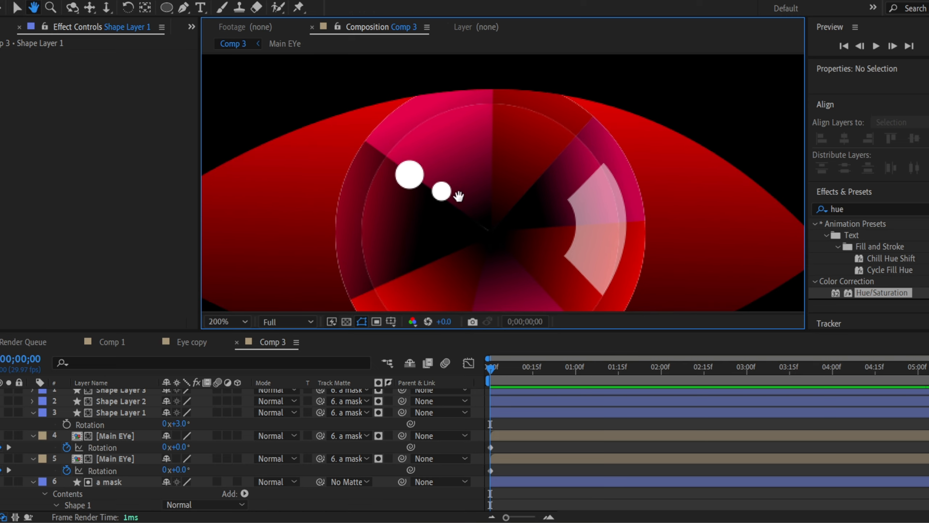
key(v)
scroll(420, 184, up, 2)
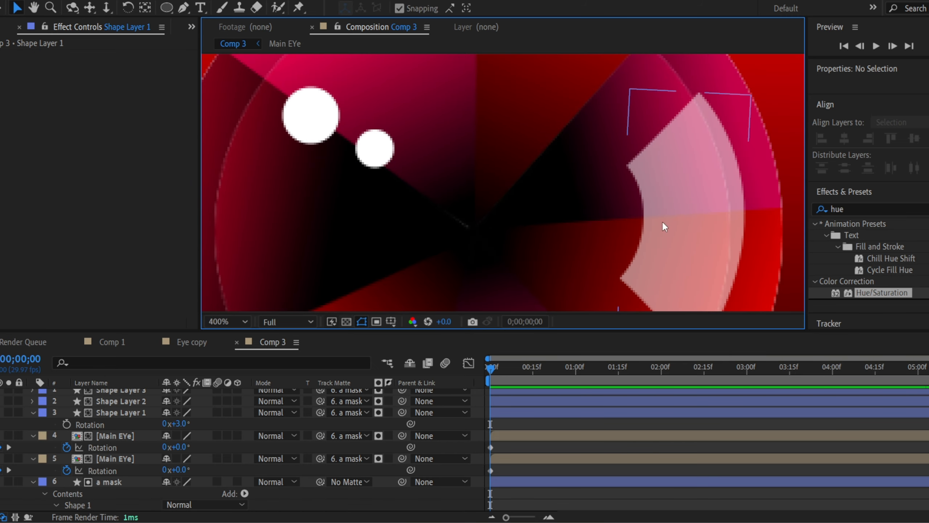
scroll(384, 161, down, 2)
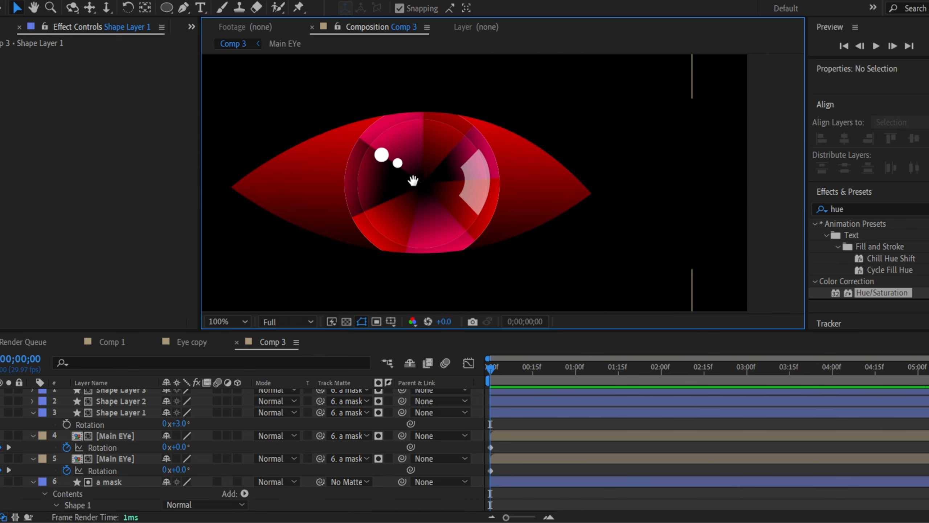
scroll(119, 429, up, 1)
scroll(134, 441, down, 3)
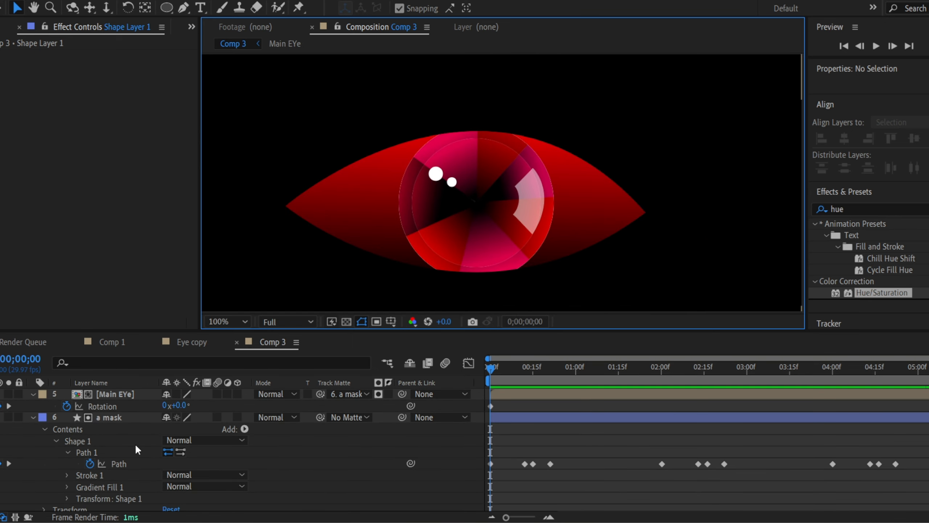
Step: Parent the lower Main EYe layer to the upper Main EYe layer
scroll(124, 441, up, 1)
scroll(112, 428, up, 1)
click(115, 439)
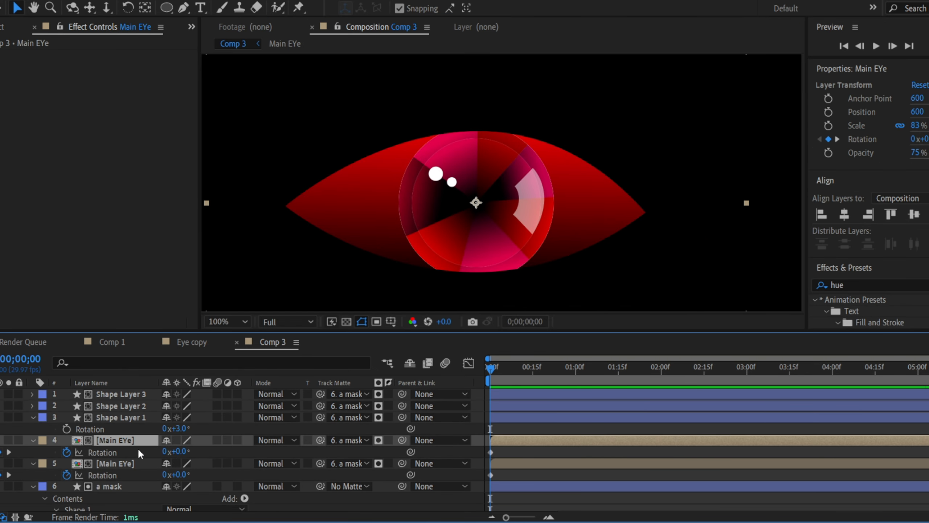
click(119, 466)
click(116, 441)
drag(402, 463, 106, 437)
Step: Parent Shape Layers 1, 2 and 3 to the upper Main EYe layer
click(124, 416)
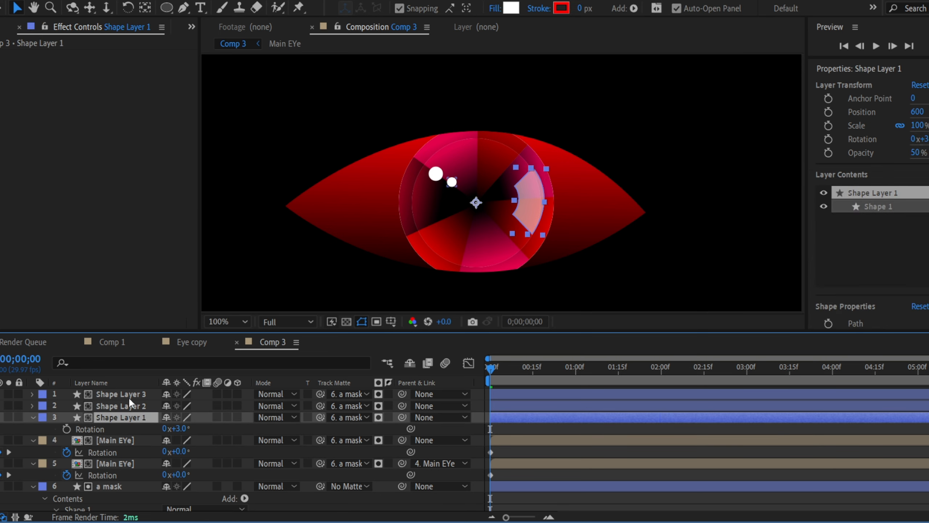
shift+click(127, 394)
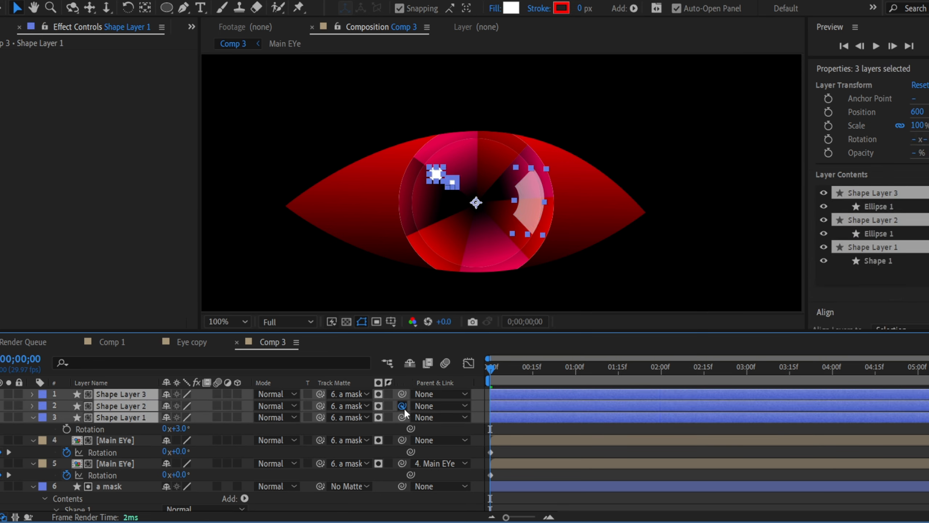
drag(402, 418, 139, 441)
Step: Animate the upper Main EYe layer's Position with a keyframe at 0;00;00;22 and a second keyframe at 482, 398 less than a second after it
click(121, 441)
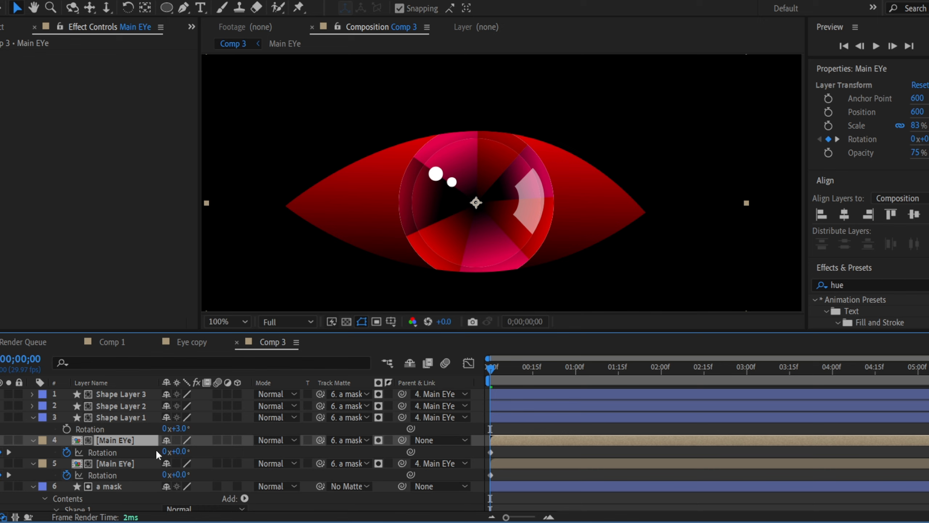
key(alt+shift+p)
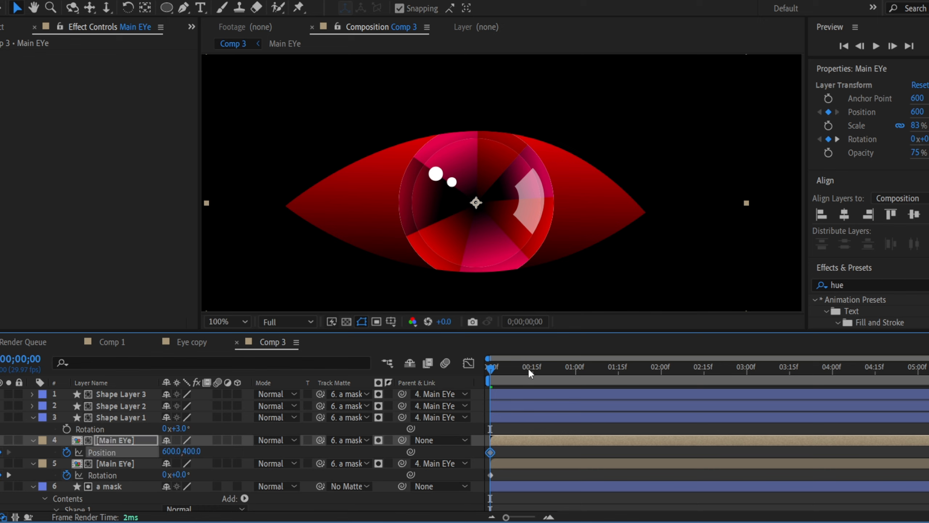
drag(530, 370, 554, 368)
drag(542, 453, 553, 452)
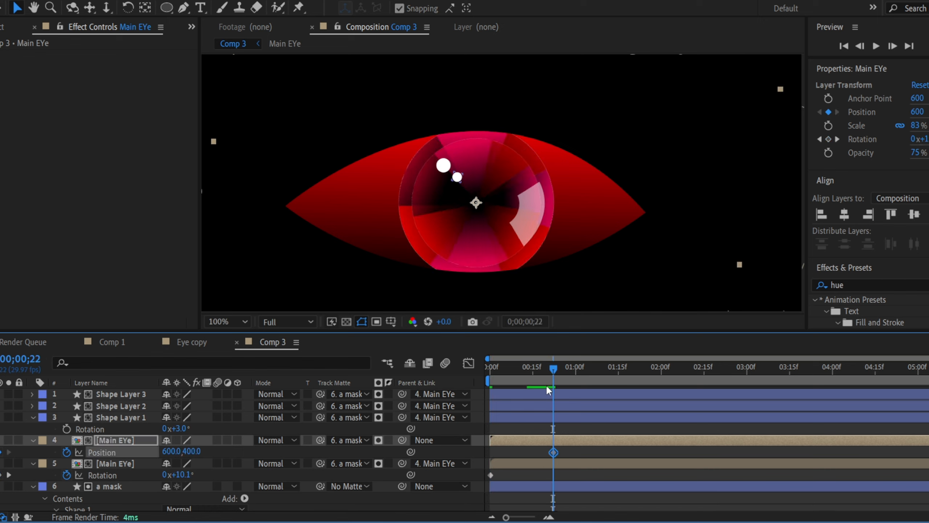
drag(553, 369, 589, 369)
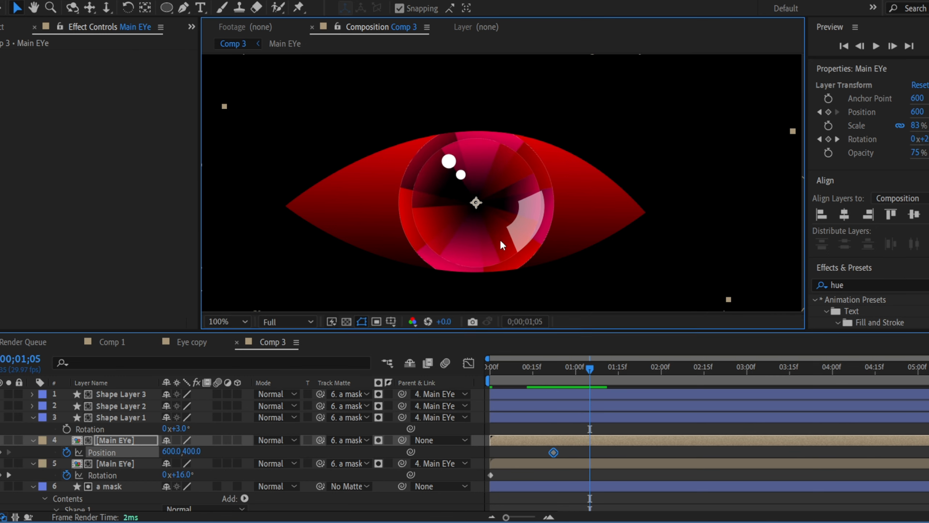
drag(502, 244, 436, 245)
drag(589, 368, 693, 379)
Step: Ease the upper Main EYe layer's two Position keyframes and adjust their influence in the speed graph
drag(589, 452, 538, 452)
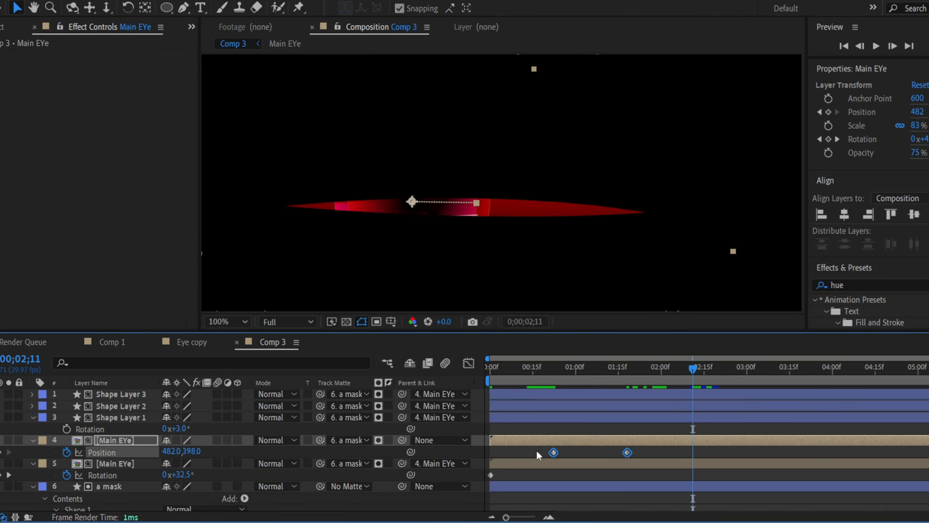
click(469, 364)
drag(670, 447, 578, 483)
click(545, 483)
click(468, 364)
Step: Hold the upper Main EYe layer's Position with a copied keyframe at 0;00;03;00, and move it to 539, 459 at 0;00;03;15
drag(640, 371, 748, 387)
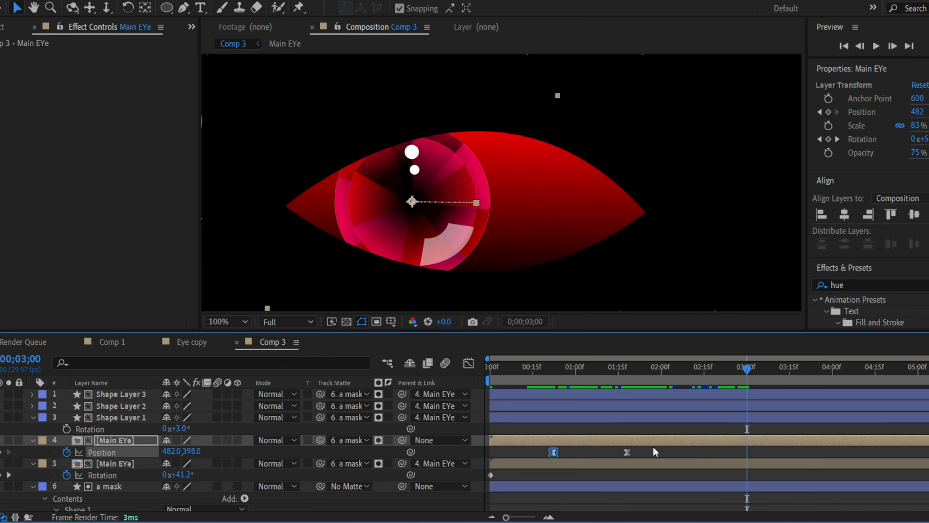
click(627, 452)
drag(746, 371, 790, 373)
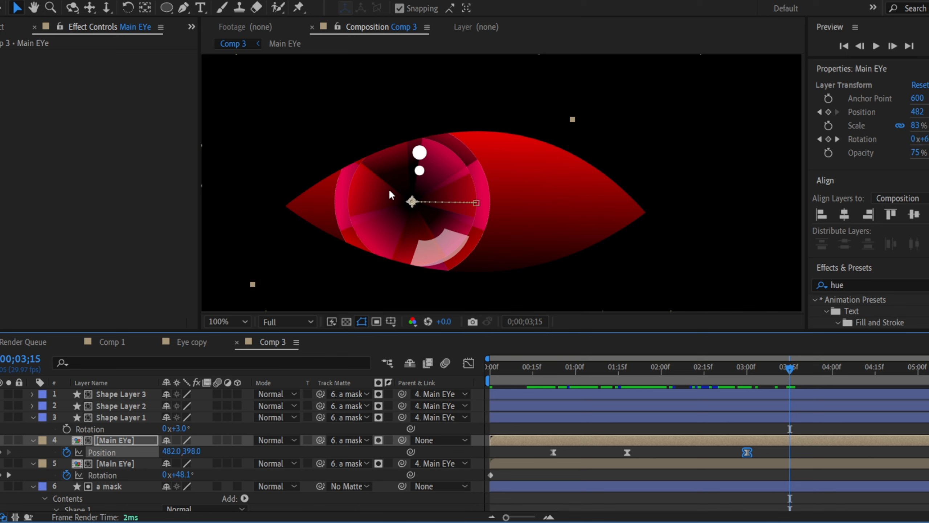
drag(411, 201, 443, 234)
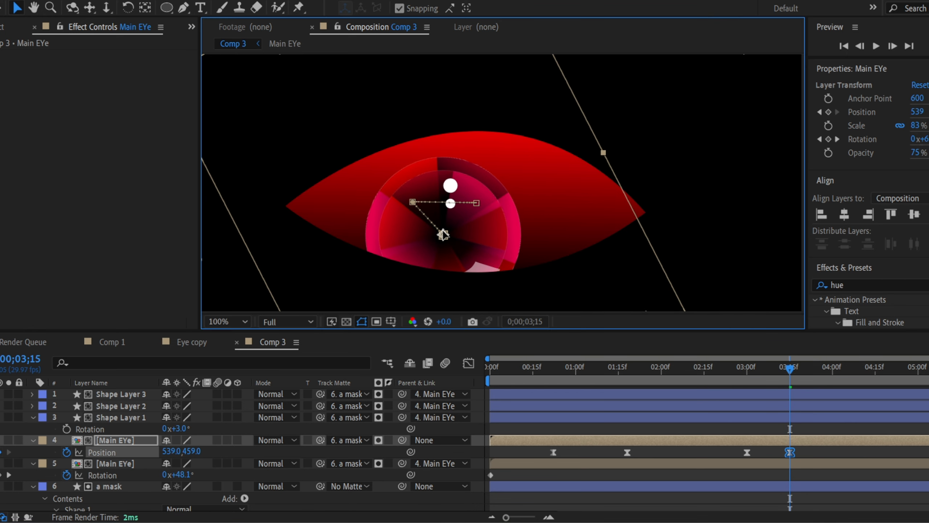
Step: Repeat the 539, 459 Position keyframe a few frames on, and move the upper Main EYe layer to 641, 467 at 0;00;03;26
click(803, 373)
key(ctrl+v)
mouse_move(803, 373)
mouse_down()
mouse_move(776, 363)
mouse_move(821, 371)
mouse_up()
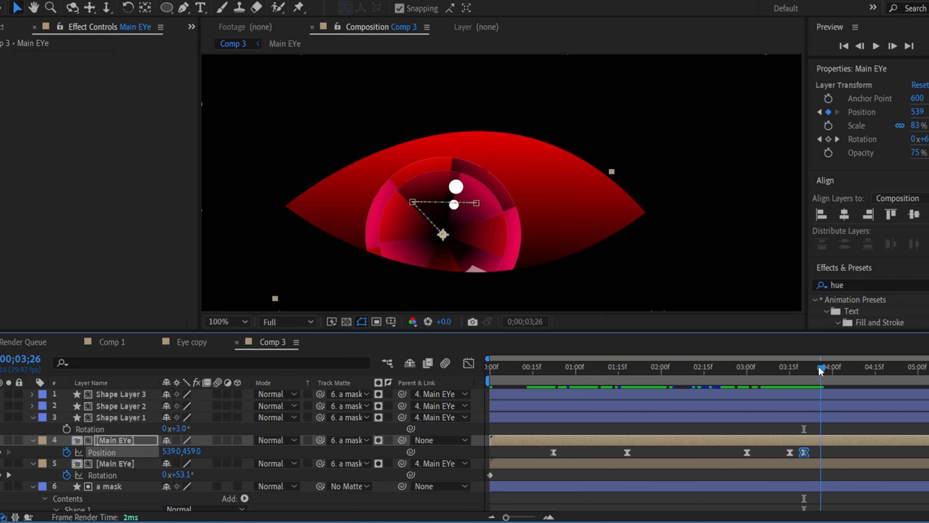
drag(463, 257, 518, 263)
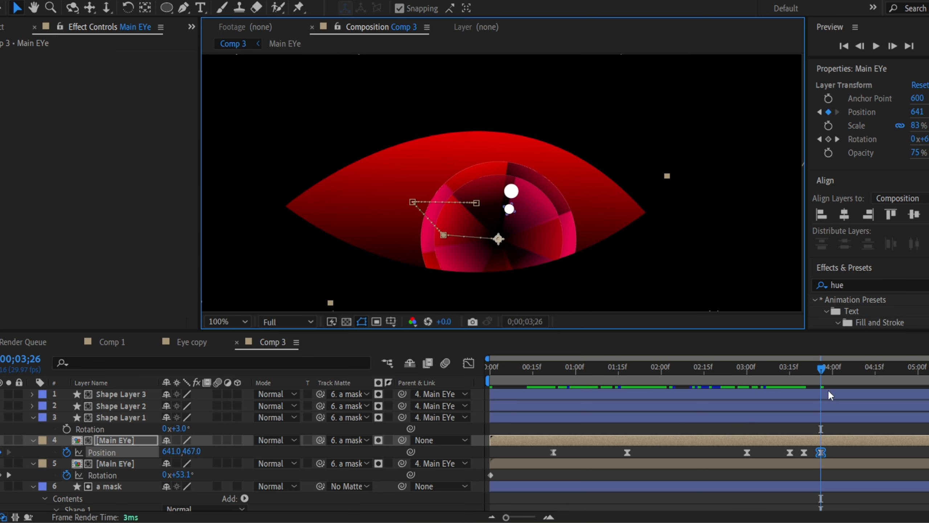
Step: Hold the Position at 641, 467 from 0;00;04;00 until just before five seconds, and return the eye to 600, 400 at 0;00;05;00
drag(820, 369, 829, 450)
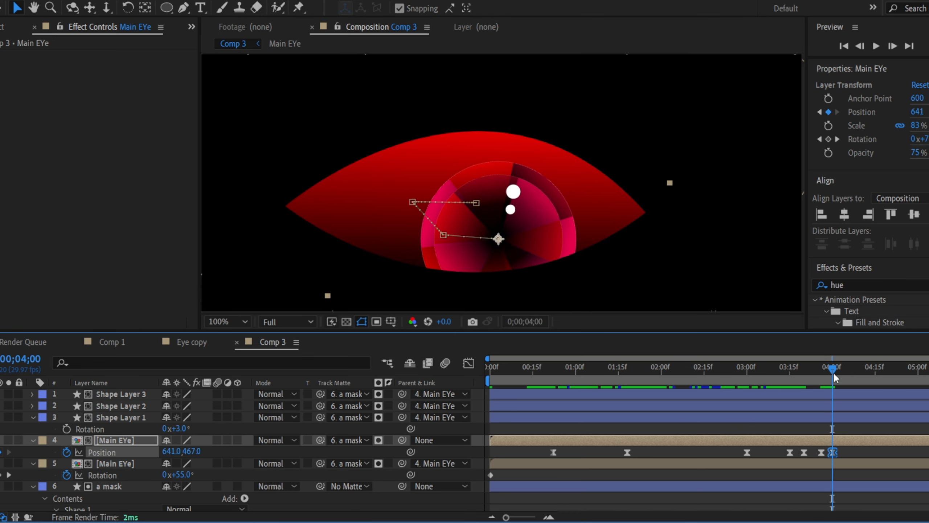
drag(834, 370, 875, 380)
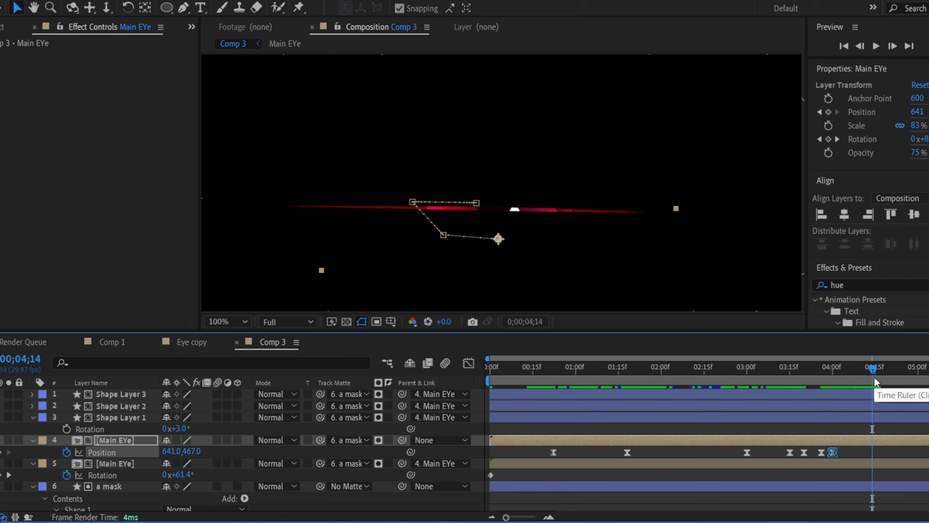
key(ctrl+v)
drag(873, 368, 916, 370)
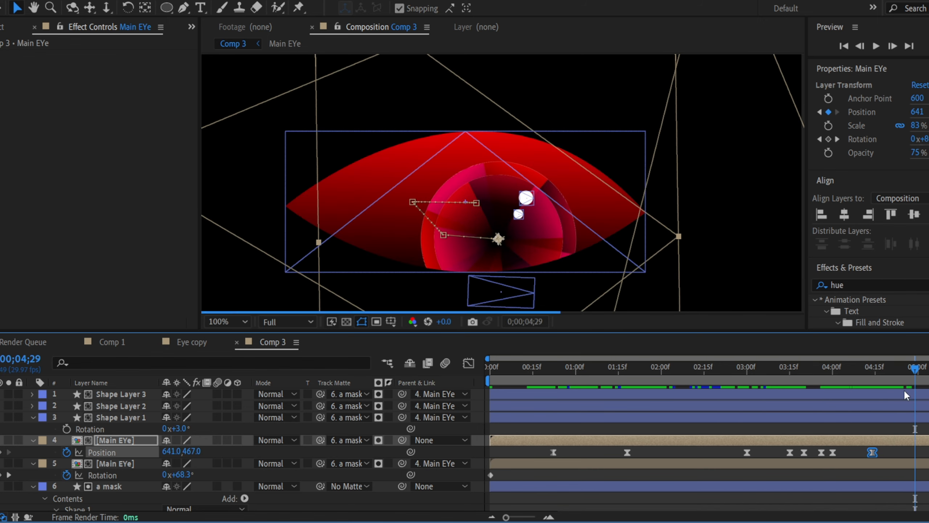
drag(873, 451, 896, 451)
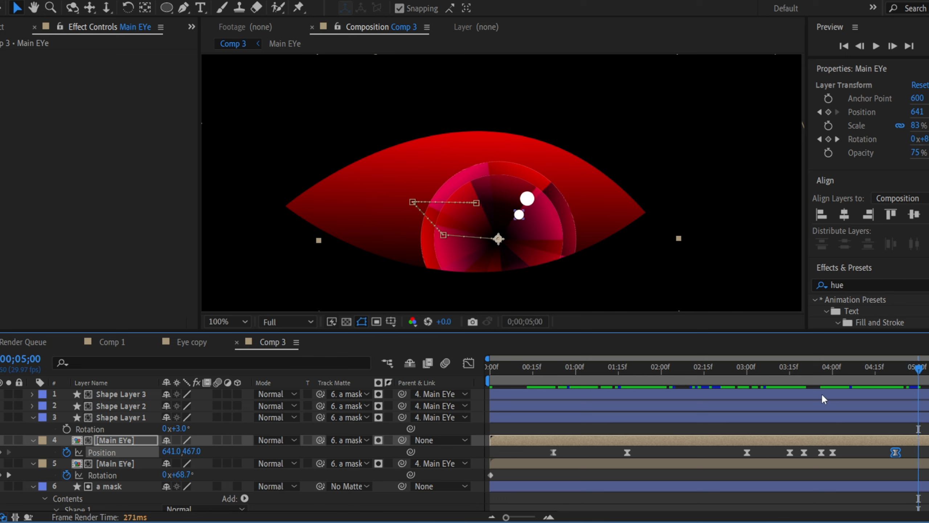
drag(521, 234, 499, 206)
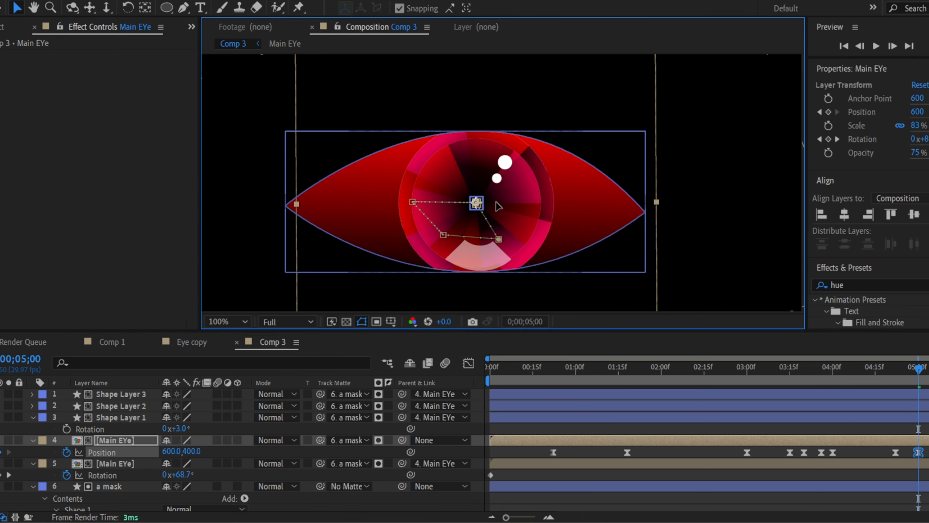
Step: Preview the iris movement from the start of the composition with nothing selected
drag(926, 367, 430, 344)
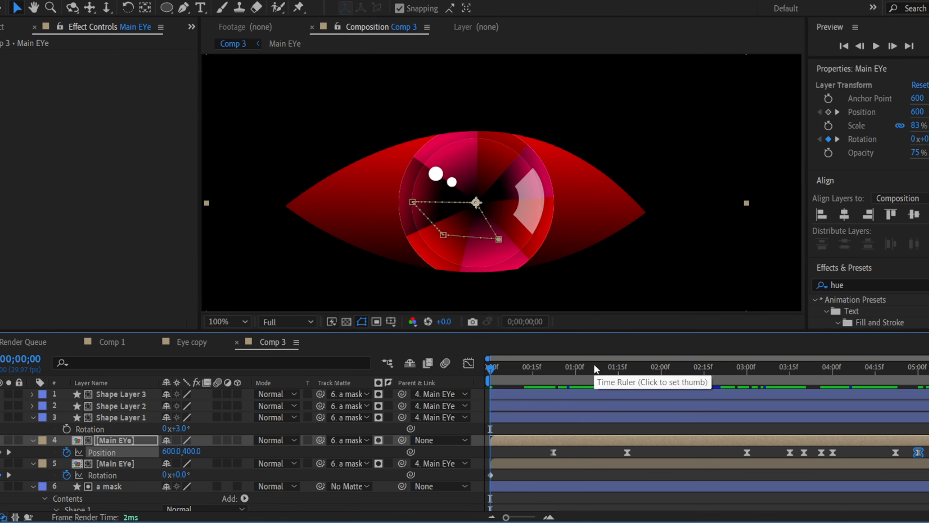
drag(927, 456, 495, 448)
click(520, 452)
key(space)
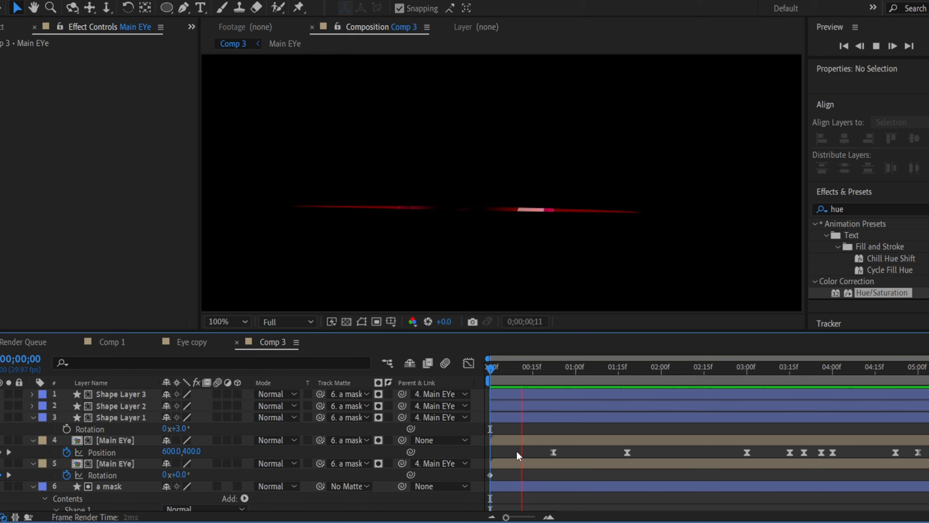
key(space)
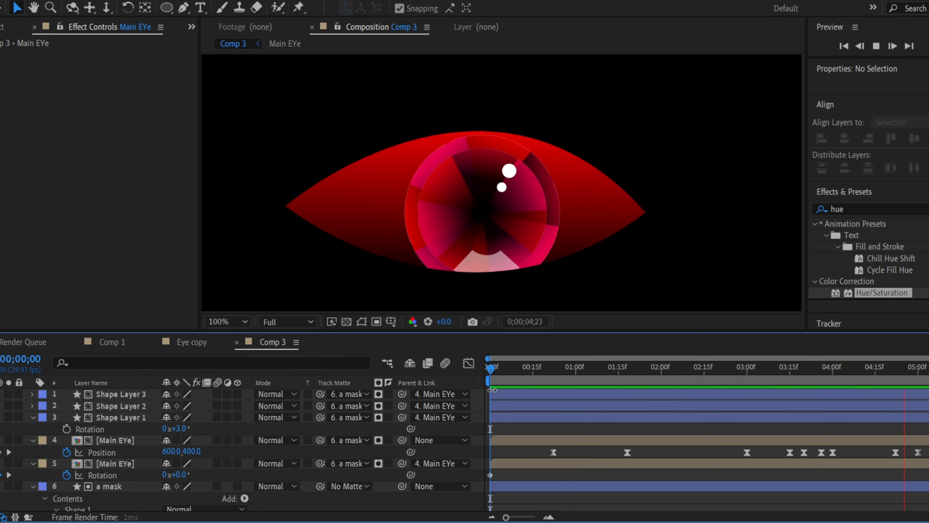
Step: Animate Shape Layer 1's Rotation with a keyframe at 0;00;00;19 and one of 72° at 0;00;01;15
drag(643, 371, 544, 371)
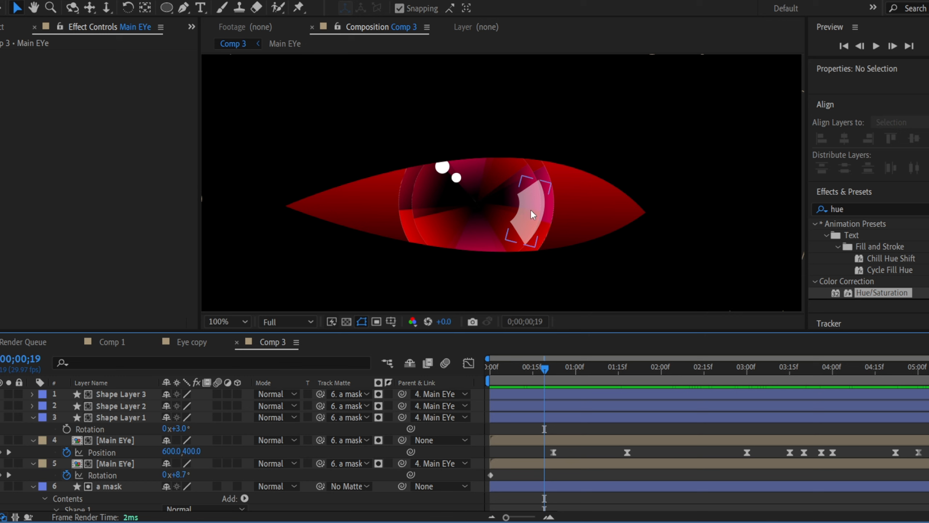
click(520, 207)
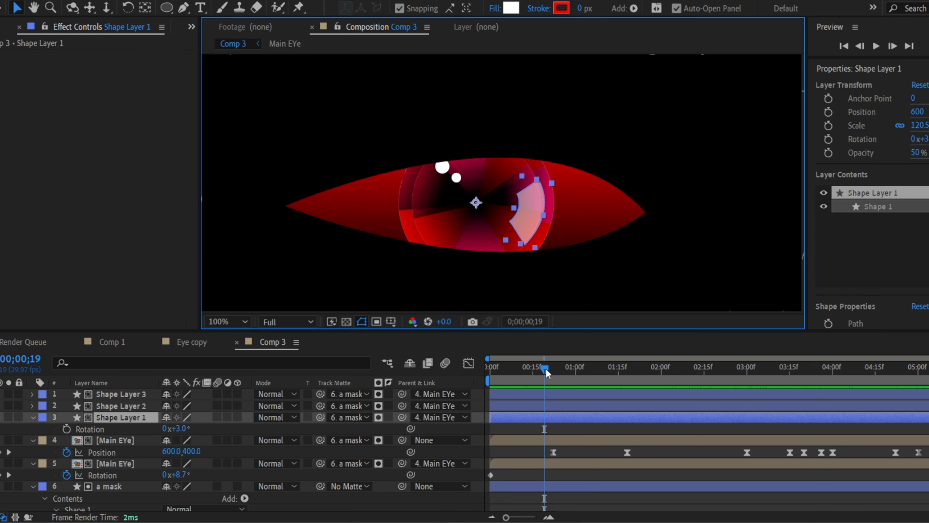
key(r)
key(r)
click(66, 428)
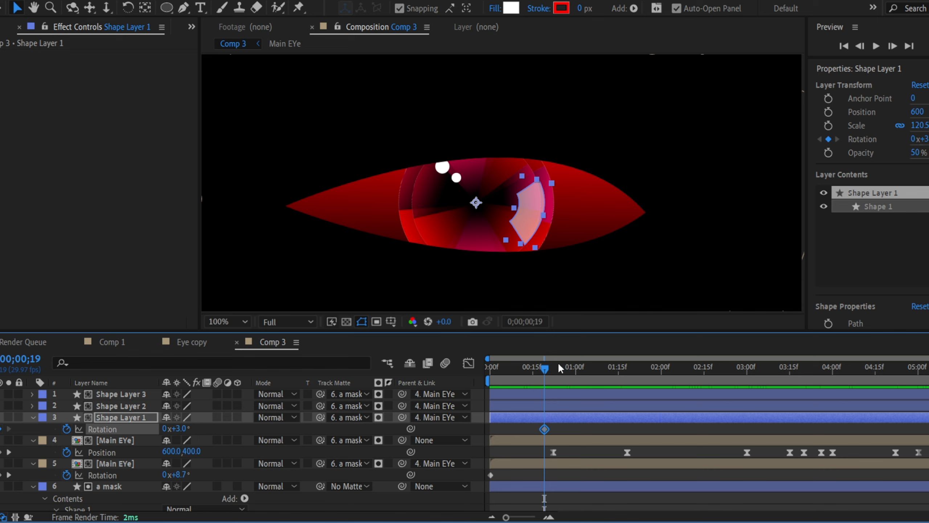
drag(549, 366, 619, 372)
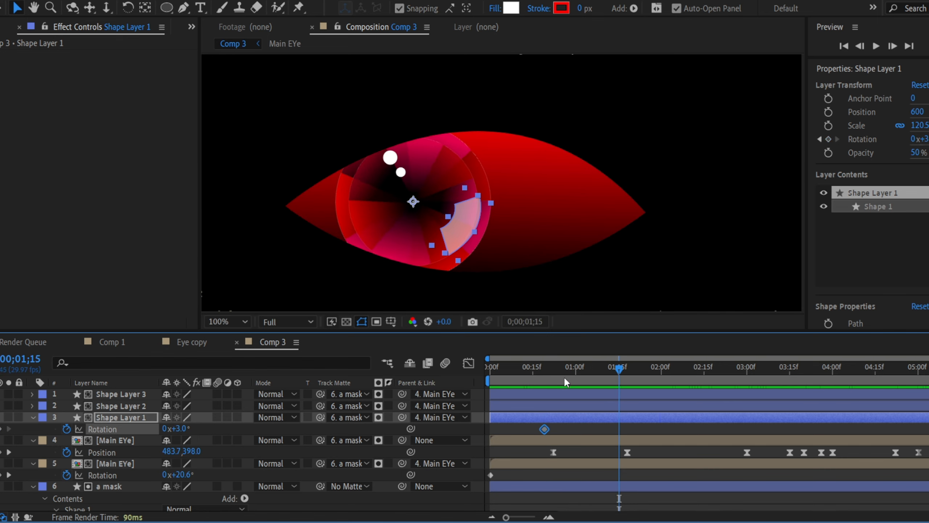
drag(186, 428, 223, 428)
drag(571, 367, 598, 374)
Step: Apply Easy Ease to Shape Layer 1's two Rotation keyframes and reshape their speed curve with stronger influence
drag(643, 434, 532, 430)
key(F9)
click(469, 362)
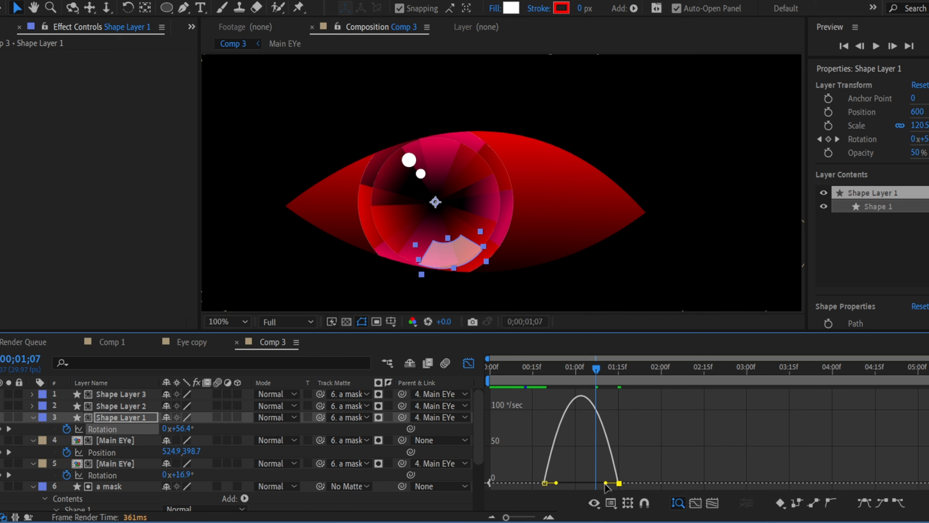
drag(604, 483, 588, 484)
drag(522, 460, 568, 482)
click(469, 363)
Step: Preview the curved highlight's rotation around its first two keyframes
click(536, 368)
key(space)
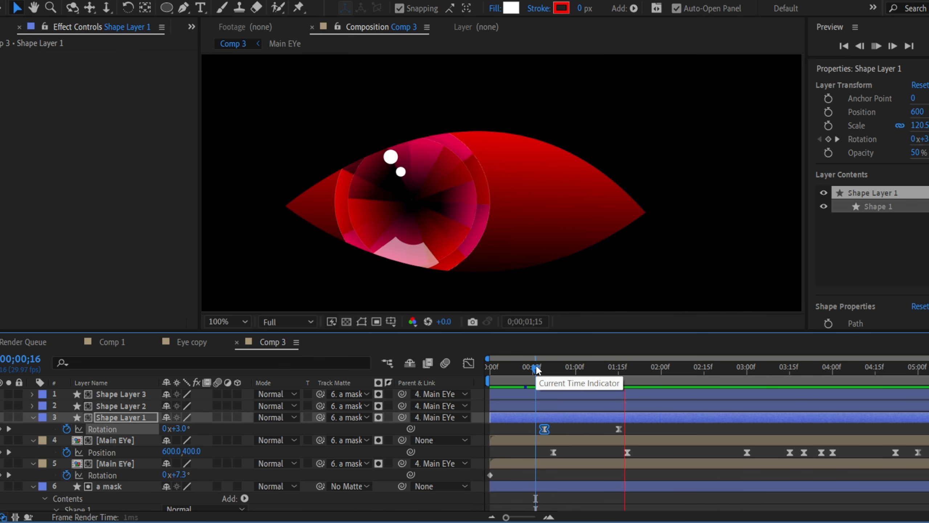
key(space)
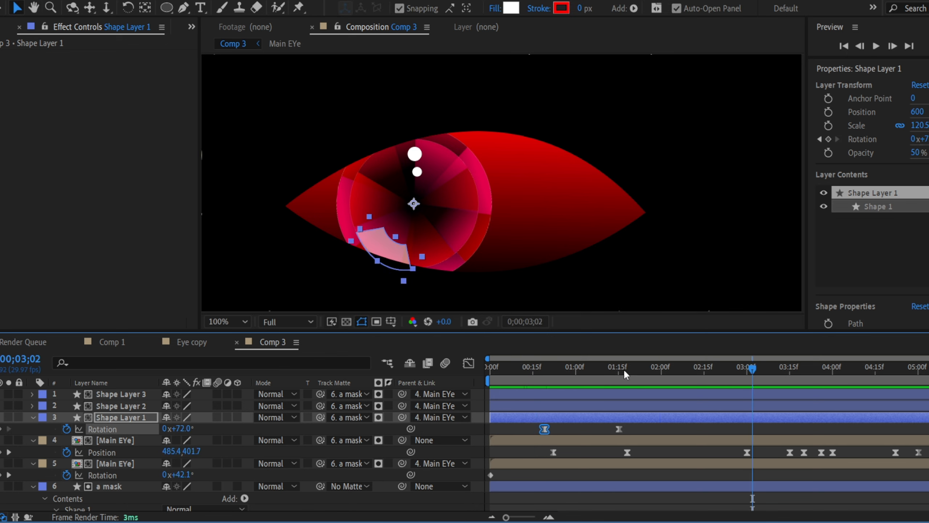
drag(619, 370, 526, 373)
key(space)
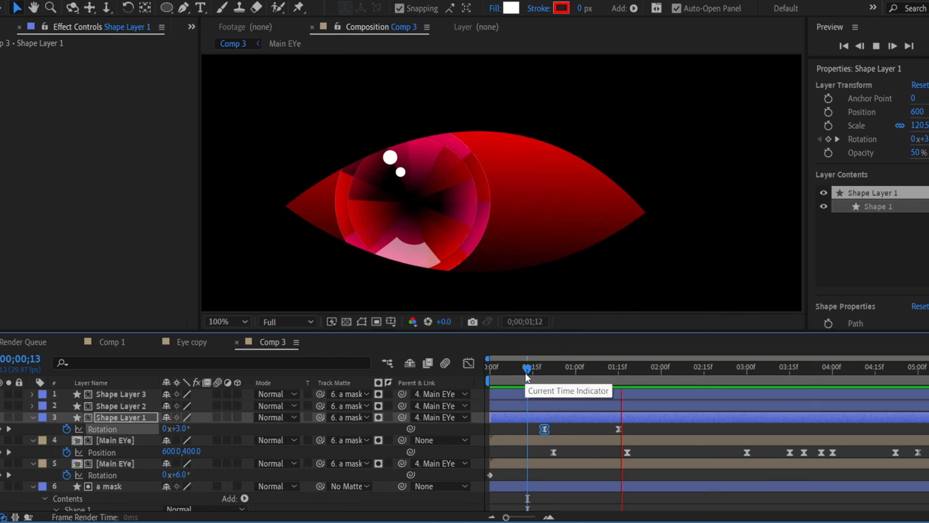
key(space)
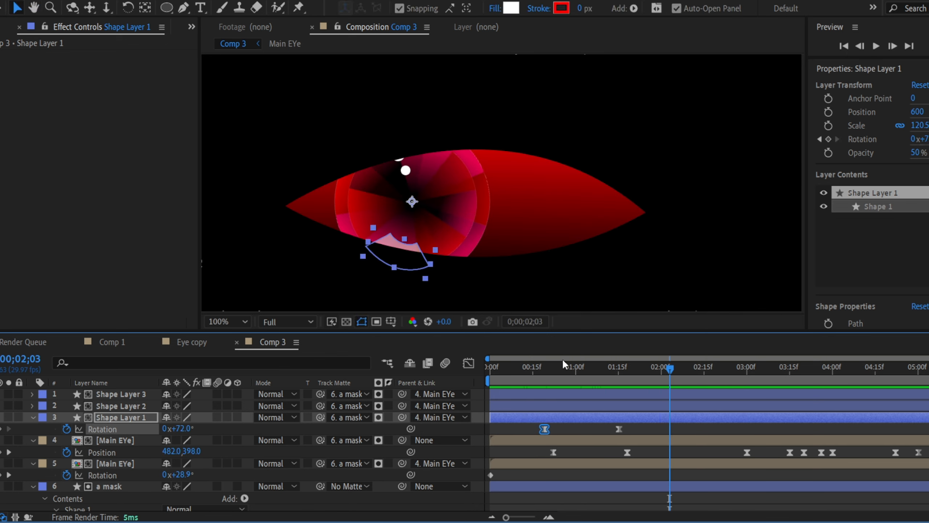
Step: Hold Shape Layer 1's Rotation with a copied 72° keyframe at 0;00;03;00, and set it to 147° at 0;00;03;14
drag(563, 362, 700, 367)
key(k)
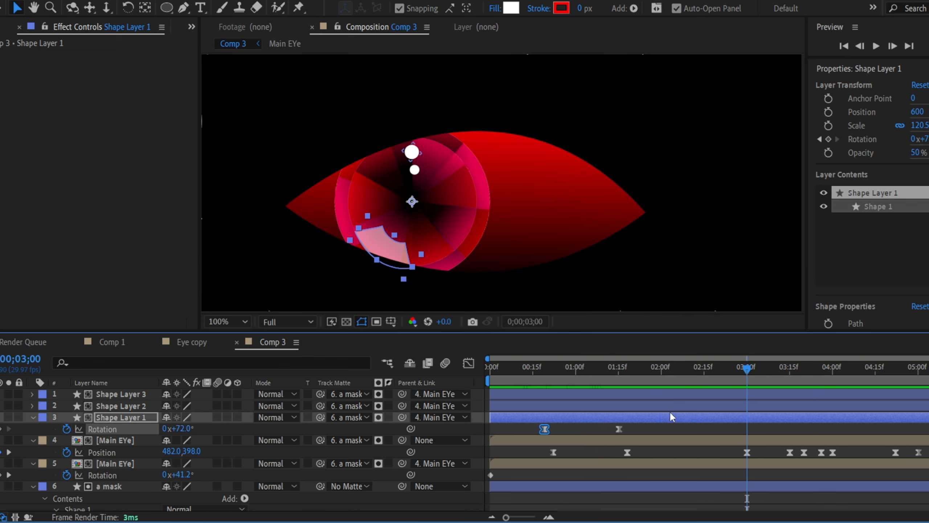
click(618, 429)
key(ctrl+c)
key(ctrl+v)
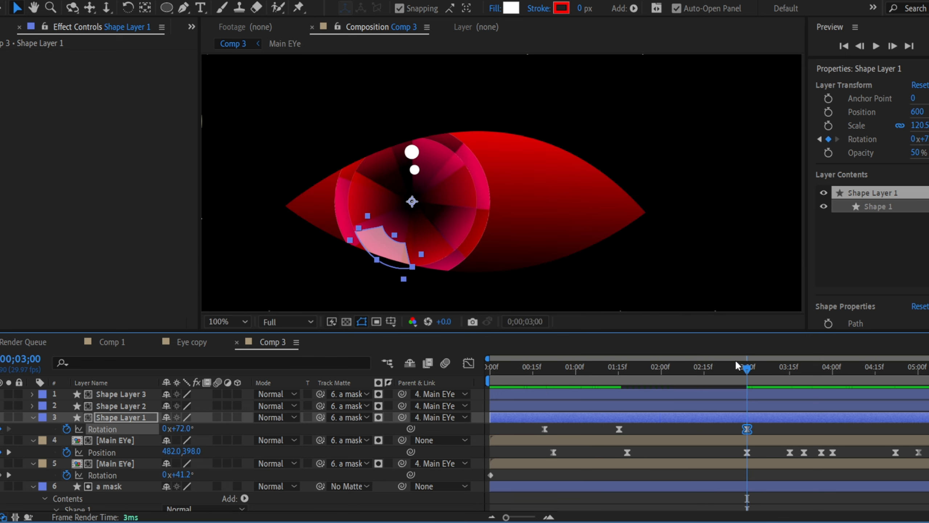
drag(736, 362, 780, 370)
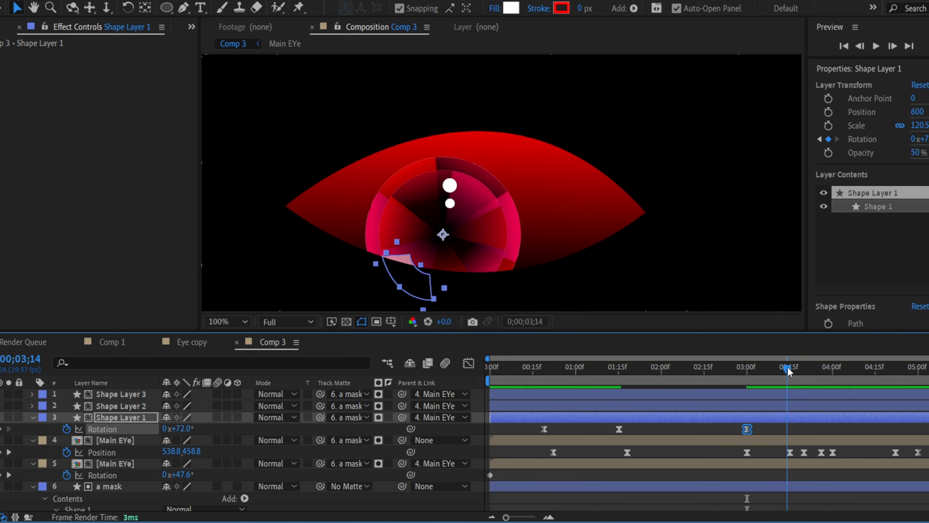
drag(184, 431, 239, 432)
Step: Repeat Shape Layer 1's 147° Rotation keyframe where the eye's next move begins, and increase the angle at 0;00;03;26
drag(733, 367, 867, 369)
click(803, 370)
key(ctrl+c)
key(ctrl+v)
drag(804, 369, 822, 371)
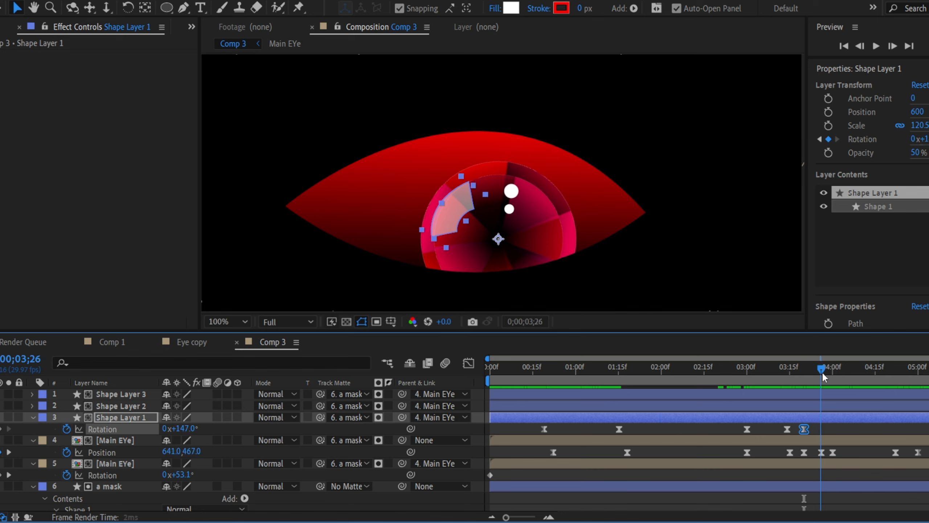
drag(183, 428, 197, 427)
Step: Preview the complete eye animation from the beginning with the composition shown at 50%
drag(906, 376, 493, 369)
key(space)
scroll(600, 278, down, 2)
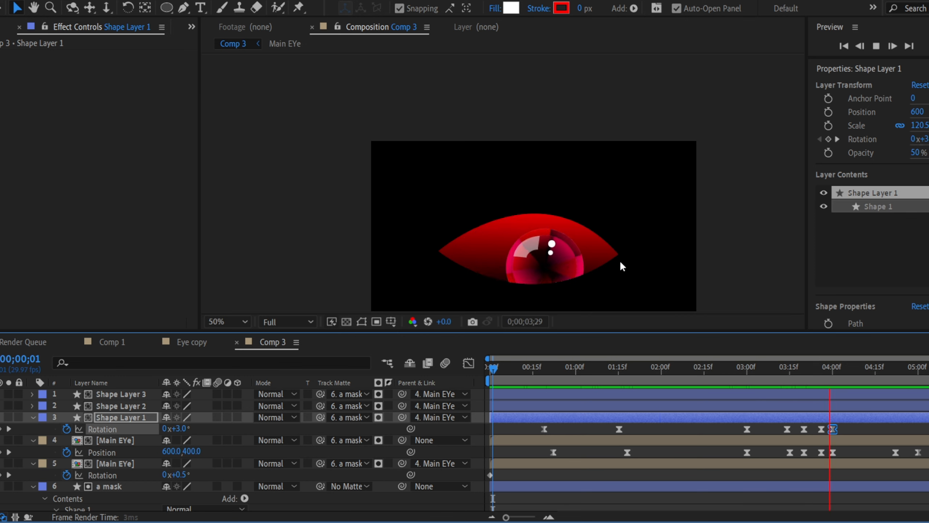
key(space)
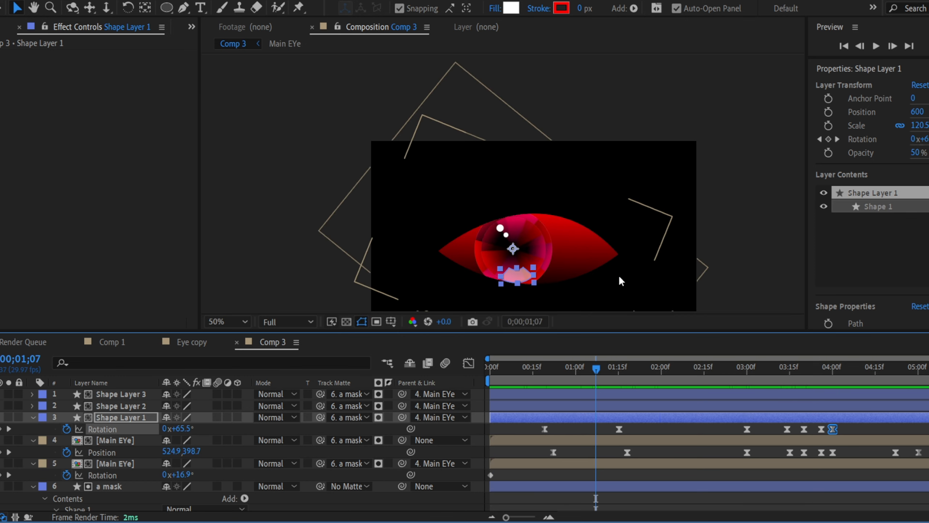
Step: Examine the eye's iris and highlights up close at 0;00;01;07 and at the first frame of Comp 3
drag(612, 270, 616, 220)
click(557, 229)
scroll(558, 229, up, 1)
drag(540, 234, 512, 249)
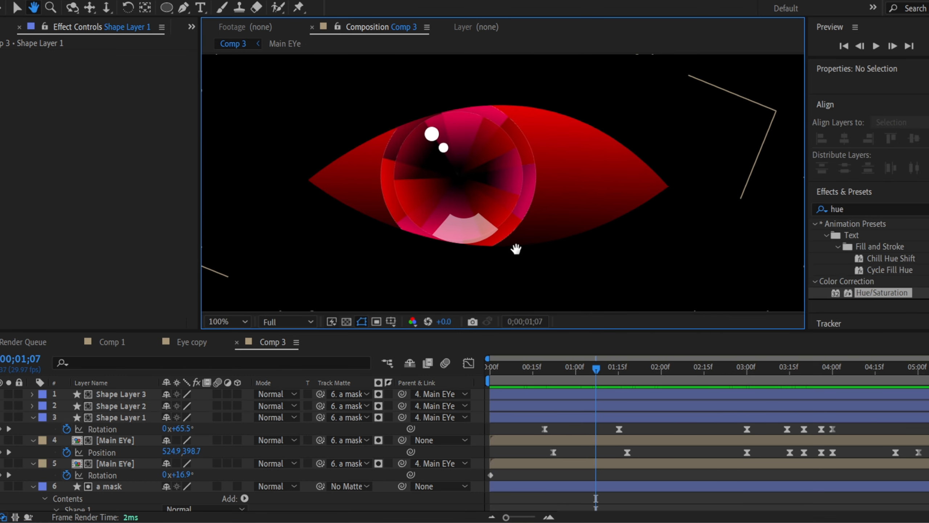
scroll(493, 219, down, 2)
scroll(518, 203, up, 2)
drag(518, 204, 500, 226)
key(v)
key(Home)
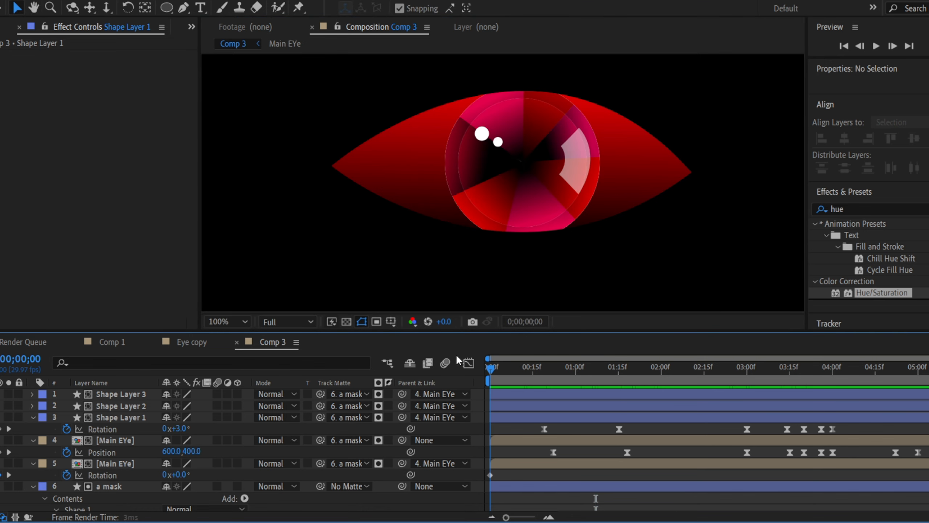
scroll(449, 203, down, 2)
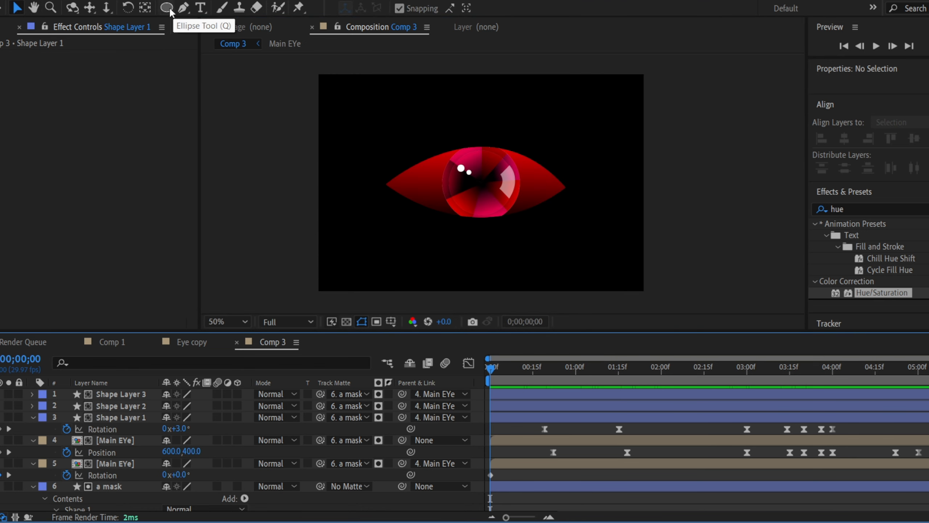
click(186, 9)
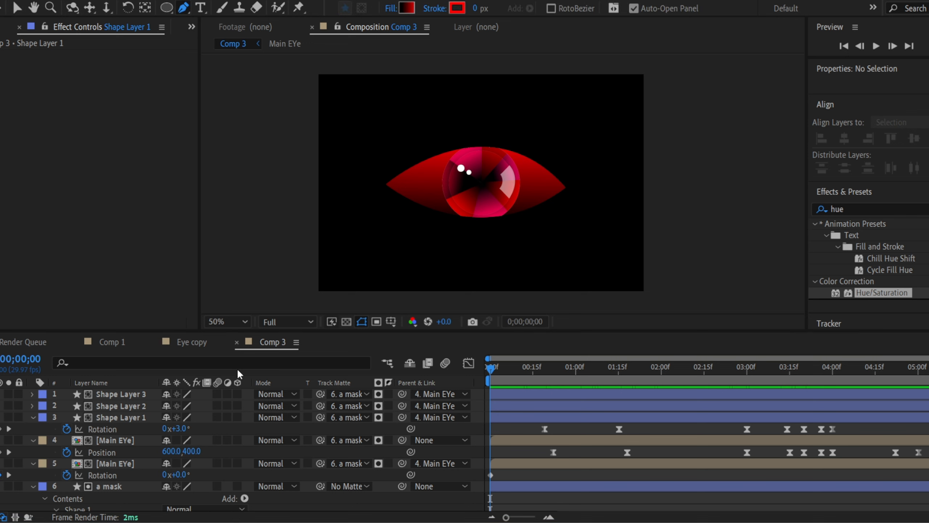
scroll(281, 479, down, 3)
scroll(481, 172, up, 5)
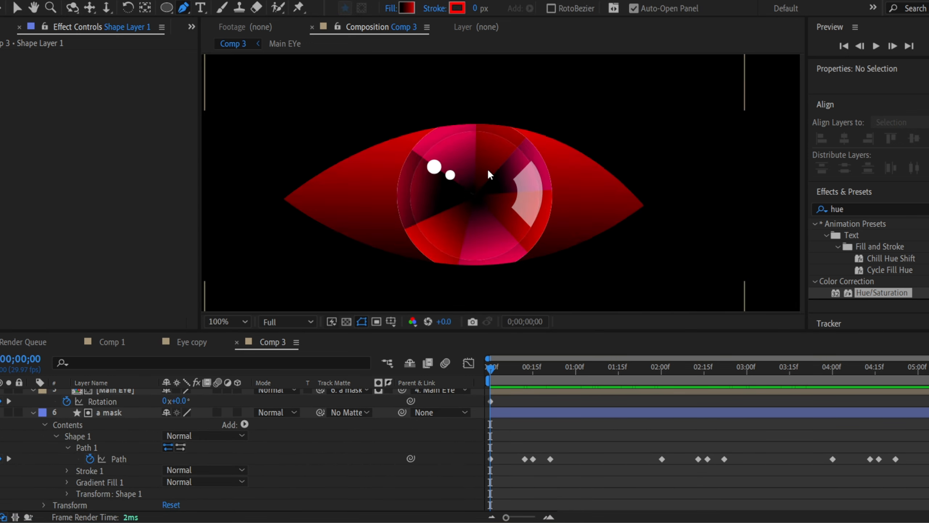
scroll(503, 198, down, 5)
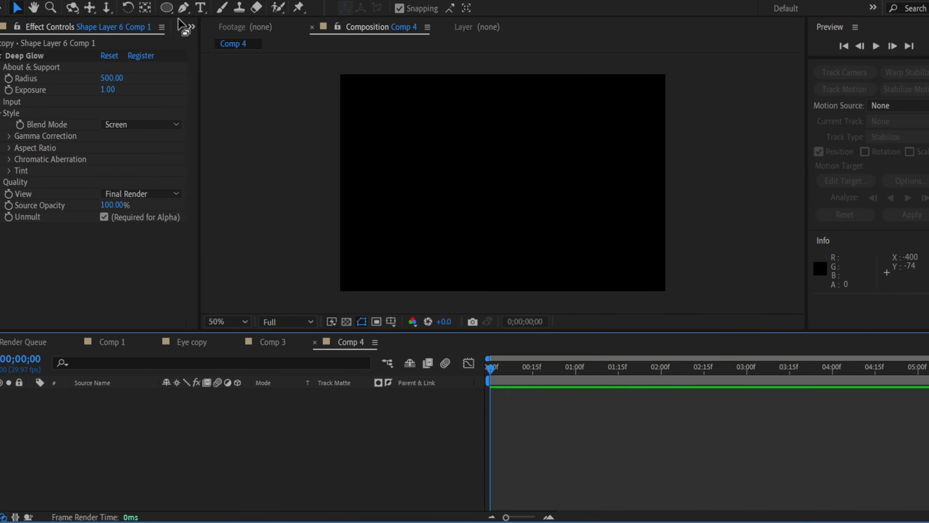
Step: Sketch a four-point wedge with the Pen tool in Comp 4, from just outside the upper-left corner to near the centre
click(183, 8)
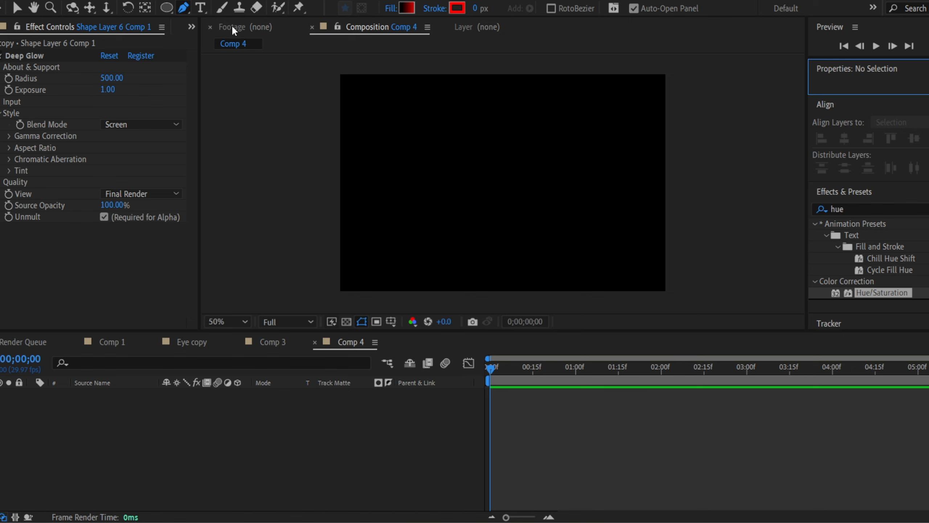
click(332, 70)
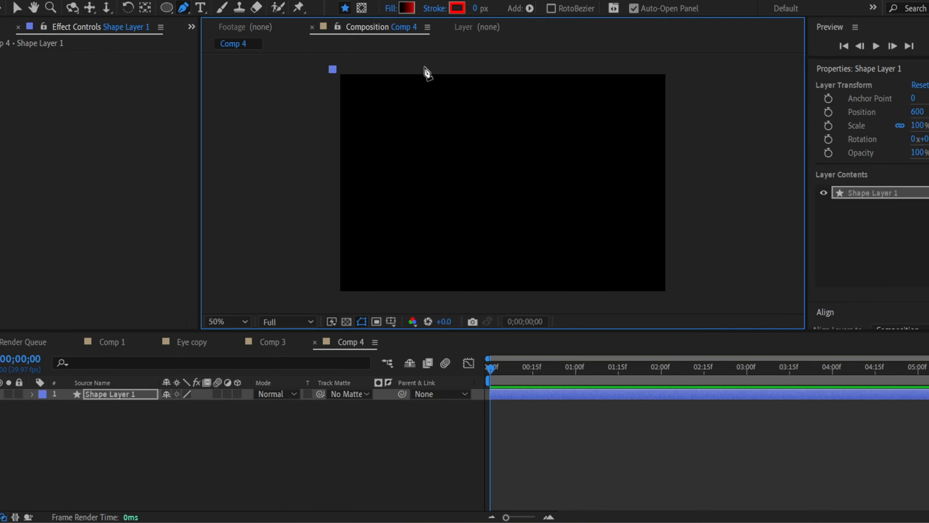
click(405, 65)
click(503, 173)
click(321, 125)
key(v)
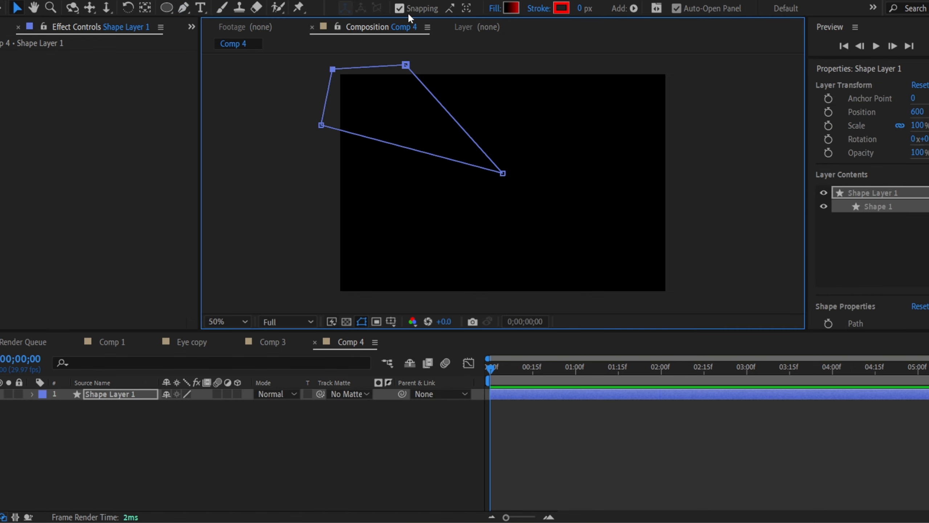
Step: Stretch the wedge's gradient so it runs from black at the inner tip to red at the outer corner
click(515, 11)
click(925, 109)
click(522, 185)
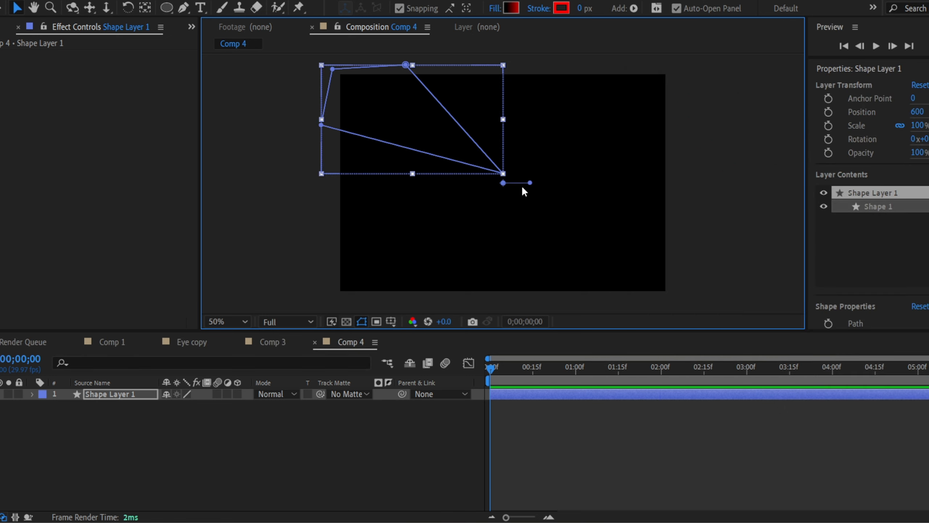
drag(530, 183, 327, 77)
drag(504, 183, 504, 172)
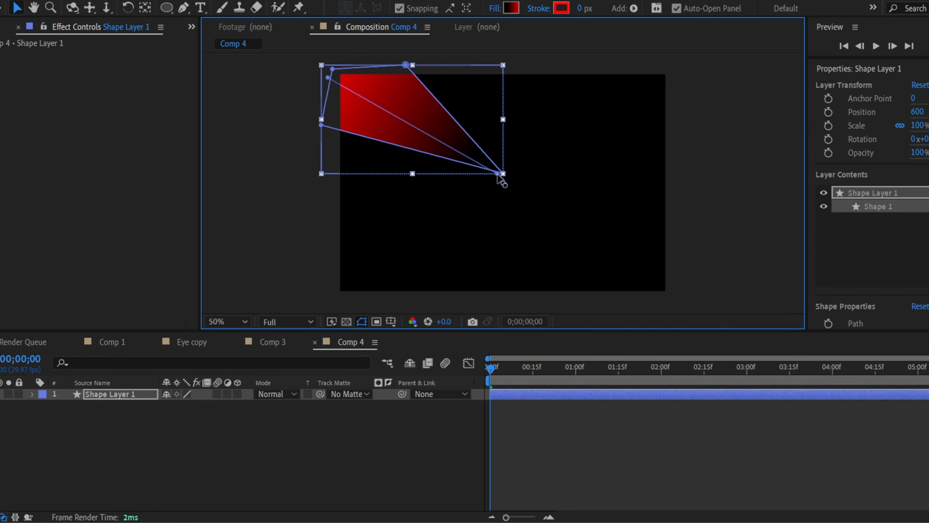
Step: Move the wedge's inner tip onto the anchor point at the centre of the composition
click(575, 178)
click(499, 172)
scroll(499, 176, up, 1)
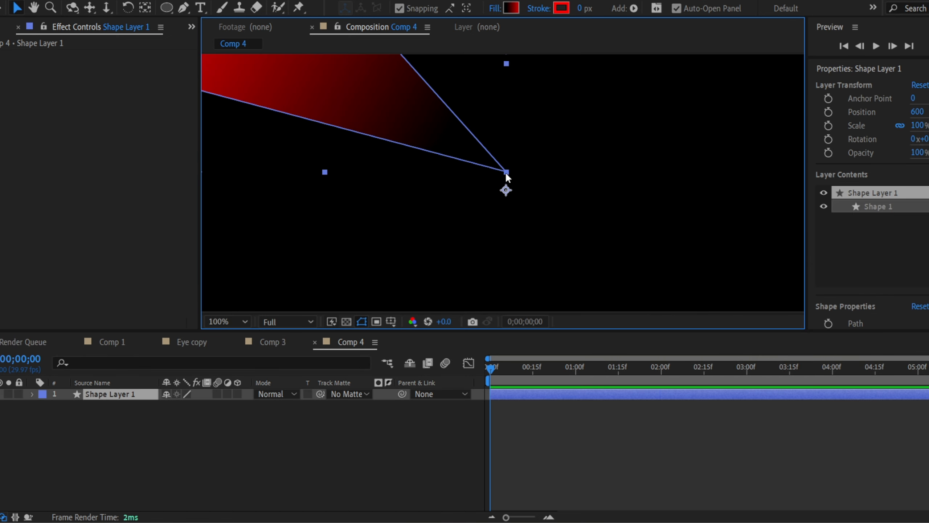
scroll(380, 174, down, 2)
key(y)
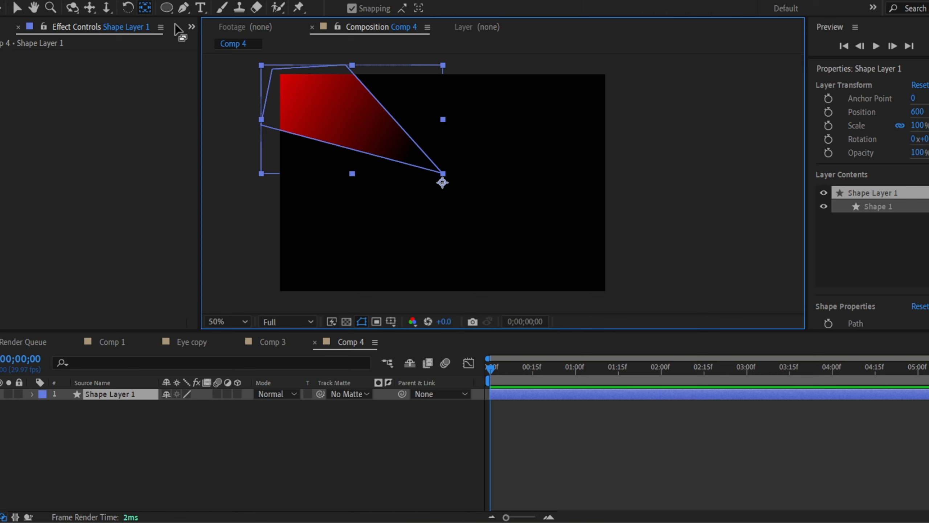
click(187, 9)
scroll(442, 183, up, 1)
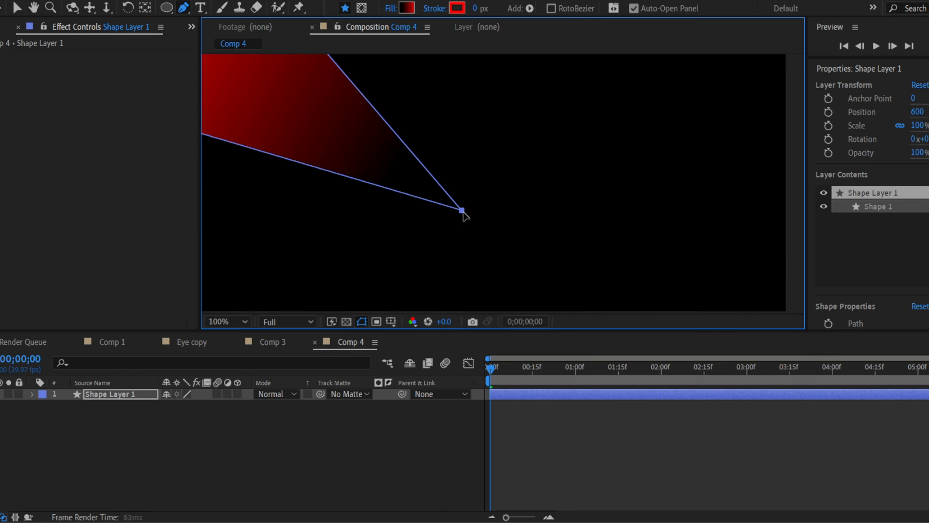
key(v)
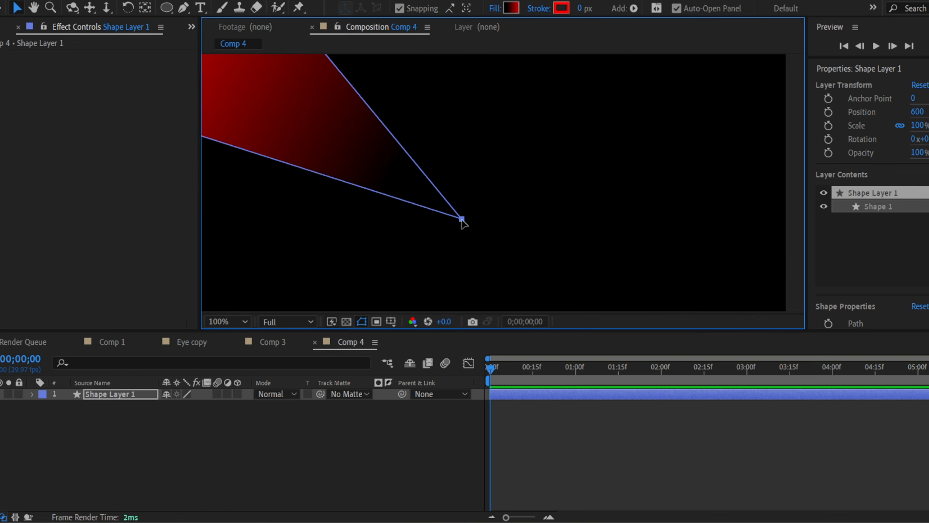
click(22, 8)
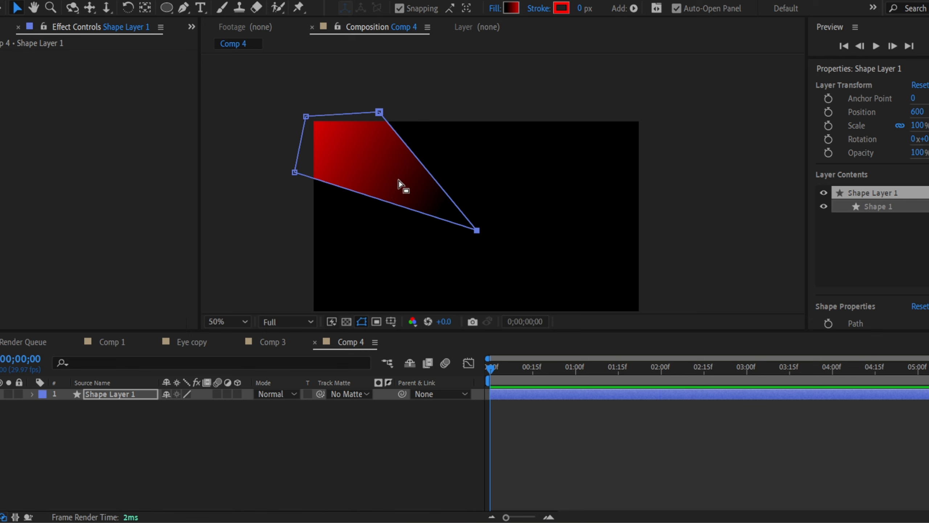
Step: Duplicate the wedge, rotate the copy to 31°, and shift its black gradient stop toward the red end
key(ctrl+d)
key(r)
drag(172, 405, 192, 392)
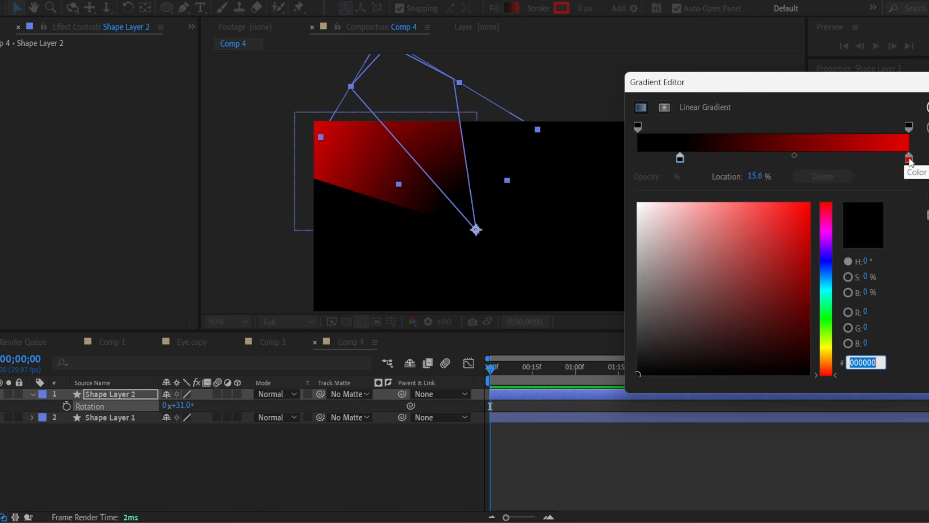
drag(680, 159, 749, 158)
click(928, 108)
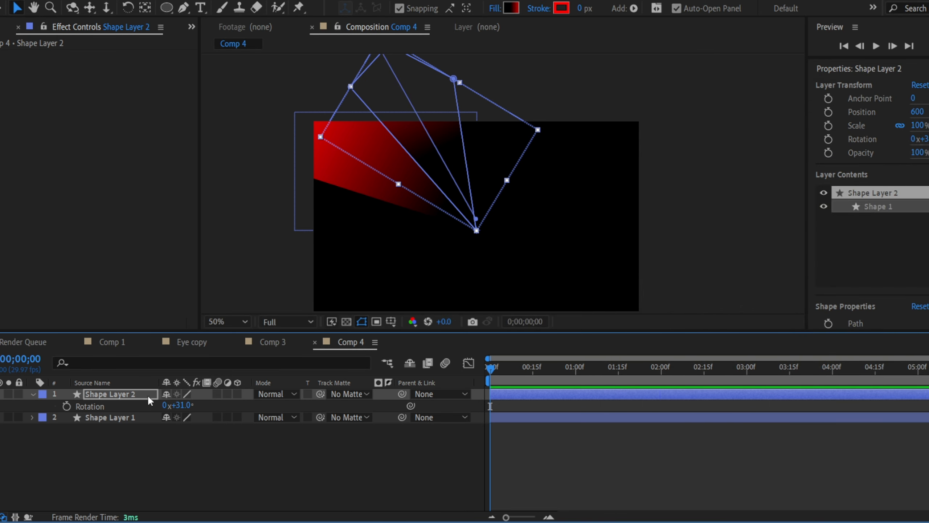
Step: Duplicate Shape Layer 2, rotate the copy to 79°, and adjust its linear gradient fill to vary the ray
key(ctrl+d)
drag(172, 405, 469, 11)
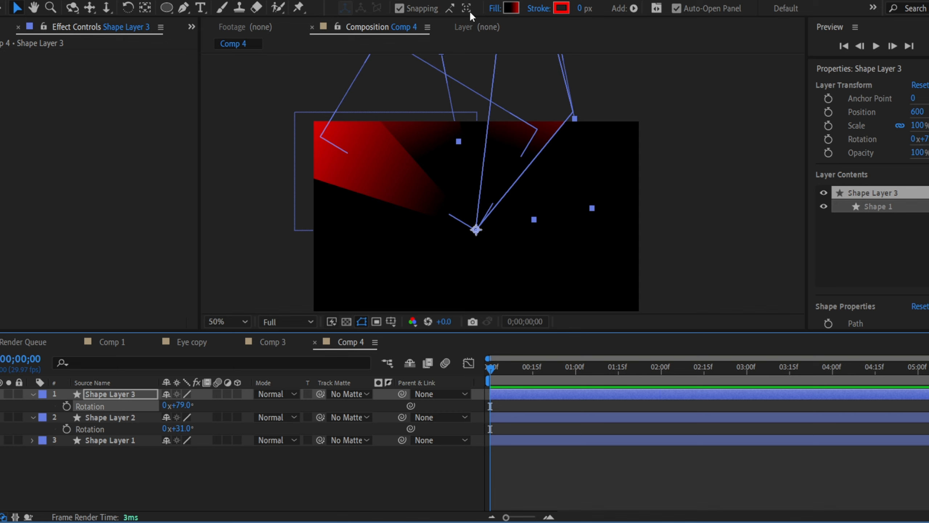
click(513, 8)
click(928, 107)
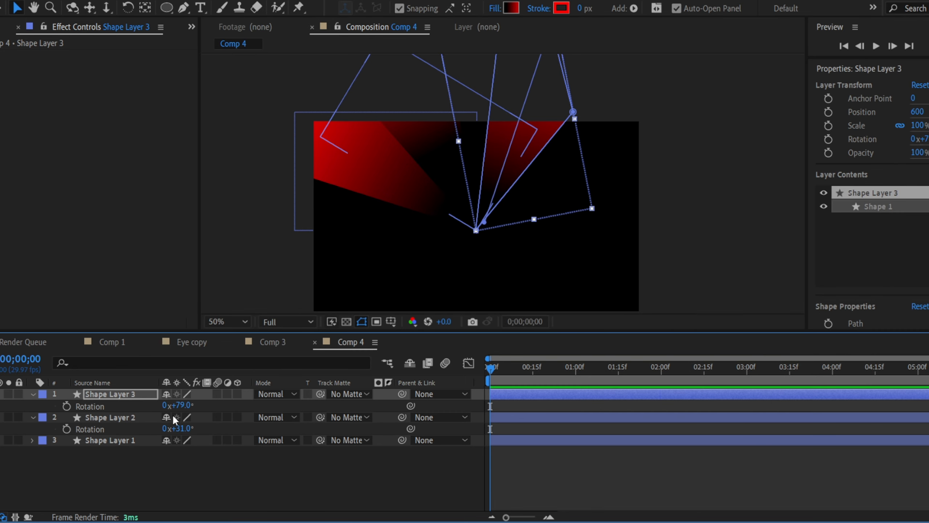
Step: Duplicate Shape Layer 3, rotate the copy to 112°, and move its black gradient stop closer to the red end
key(ctrl+d)
drag(185, 404, 199, 405)
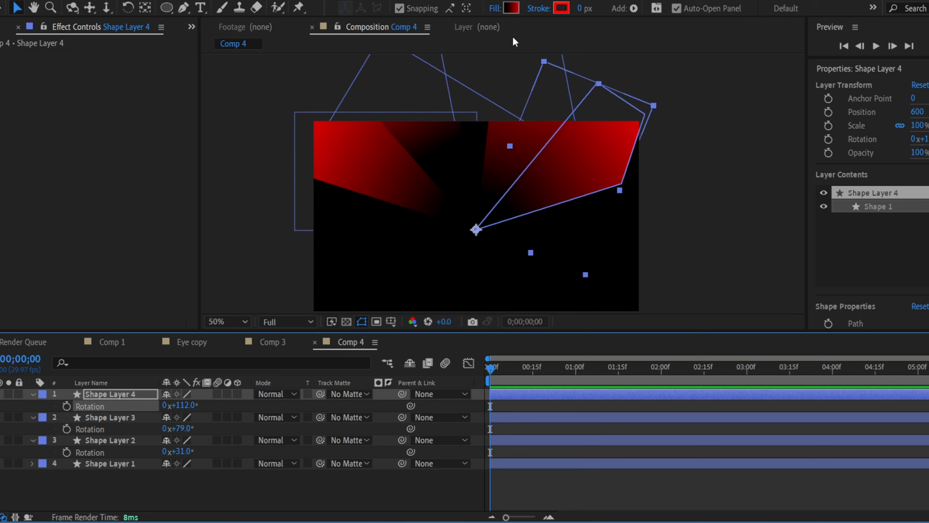
key(g)
click(389, 9)
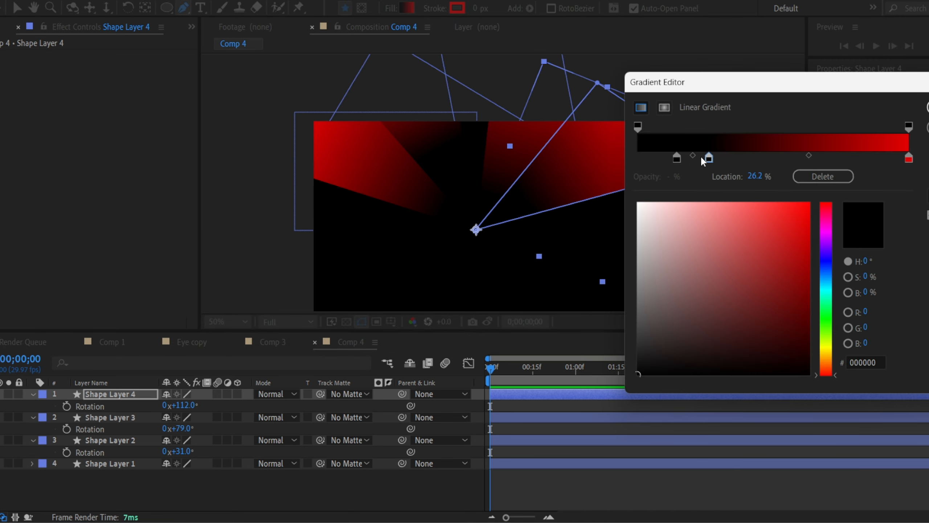
drag(701, 157, 782, 158)
click(928, 107)
drag(735, 188, 798, 136)
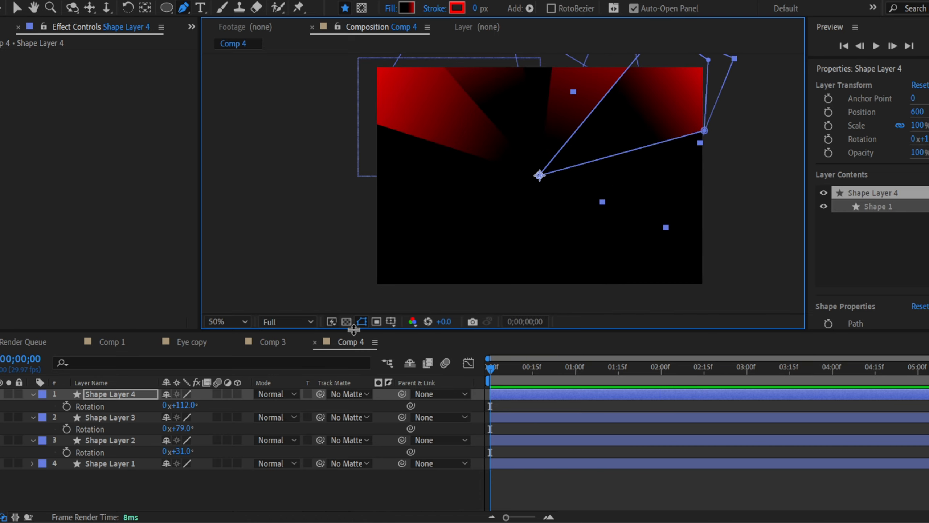
Step: Complete the burst with six more wedge duplicates rotated to 147°, 182°, 217°, 251°, 286° and 326°
key(ctrl+d)
drag(183, 405, 202, 404)
key(ctrl+d)
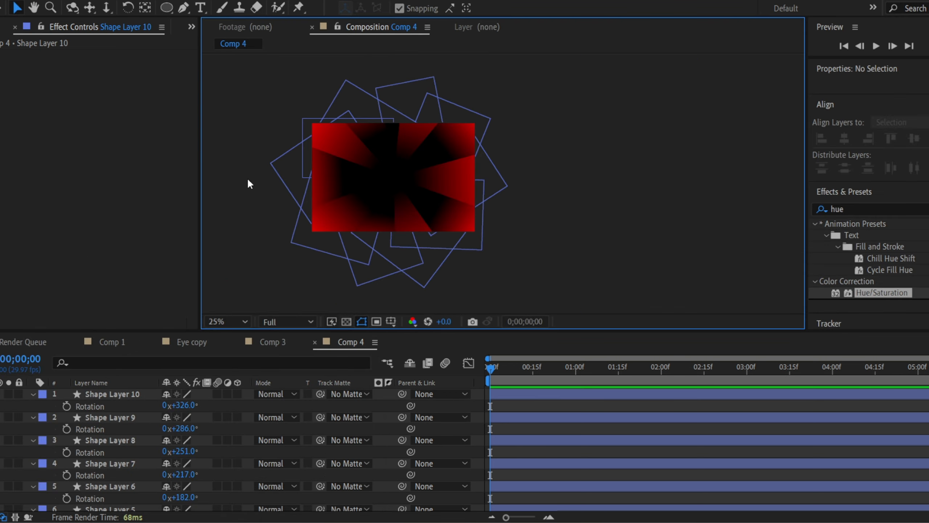
scroll(276, 165, up, 2)
drag(264, 185, 474, 179)
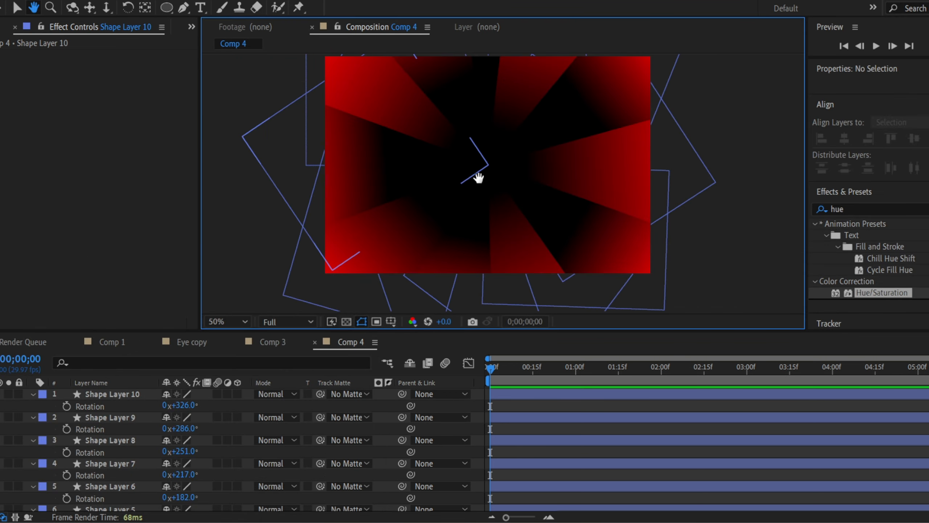
Step: Pre-compose all ten wedge layers as Pre-comp 1, moving all attributes into the new composition
click(121, 394)
scroll(126, 402, down, 5)
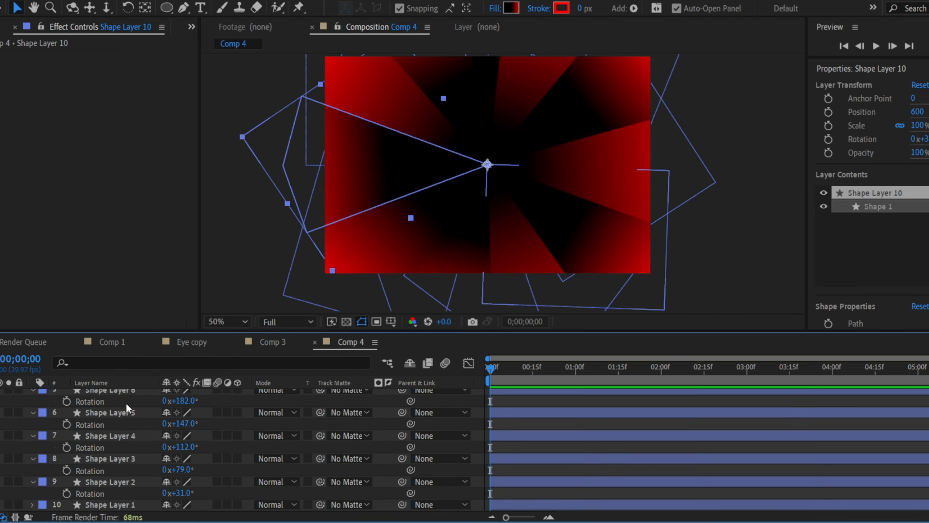
shift+click(138, 503)
right_click(124, 423)
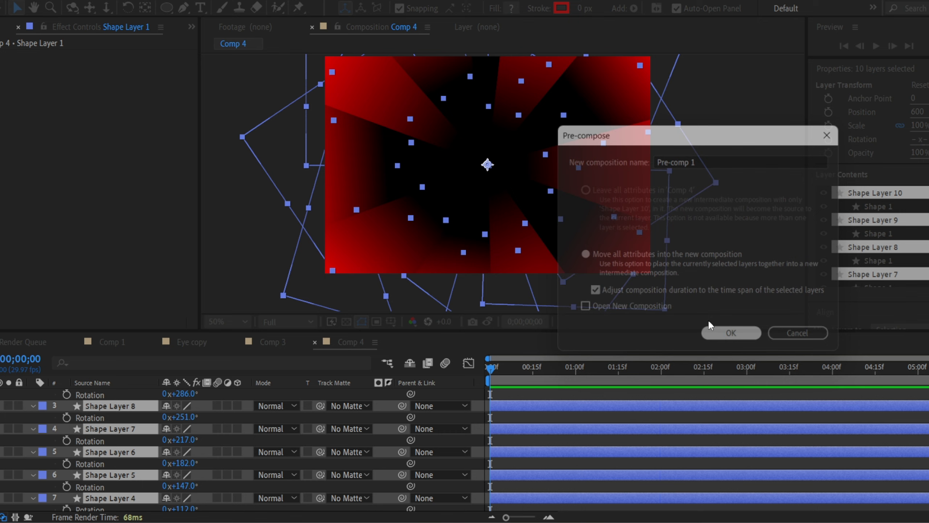
click(715, 328)
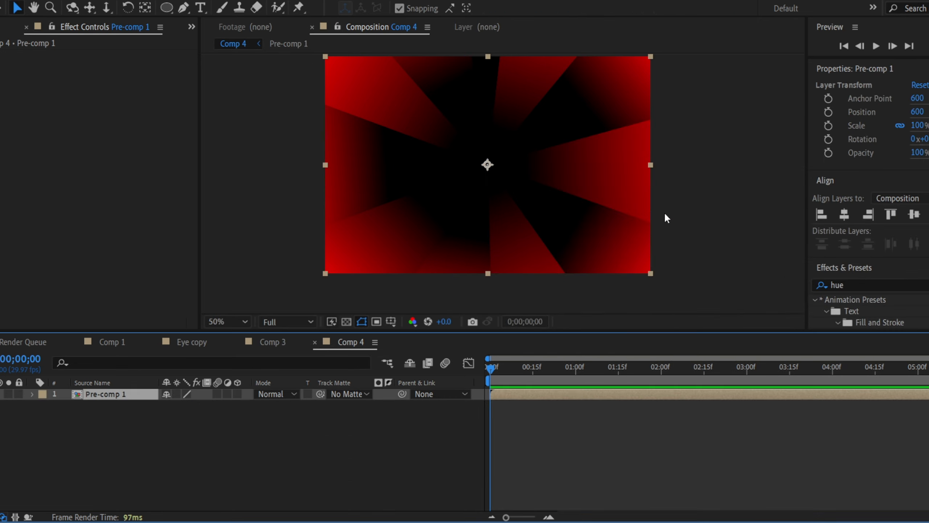
click(664, 212)
click(571, 227)
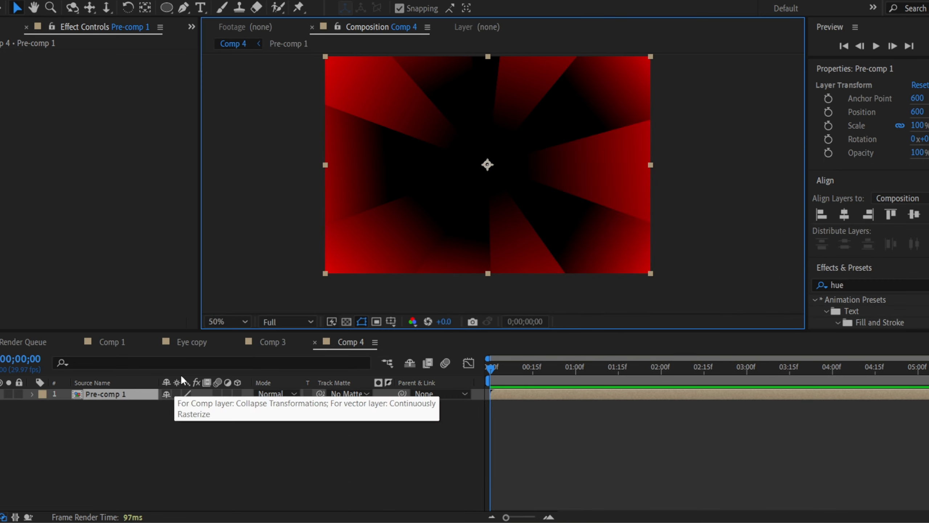
Step: Paste Pre-comp 1 into Comp 3 and place it beneath the a mask layer as the eye's background
click(192, 343)
click(272, 343)
key(ctrl+v)
key(space)
drag(504, 242, 502, 183)
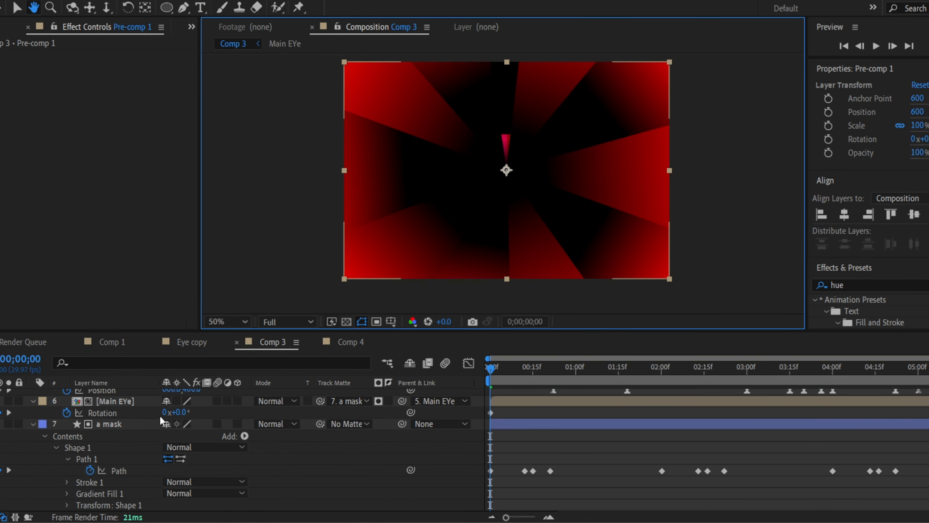
scroll(160, 421, up, 3)
drag(112, 395, 125, 501)
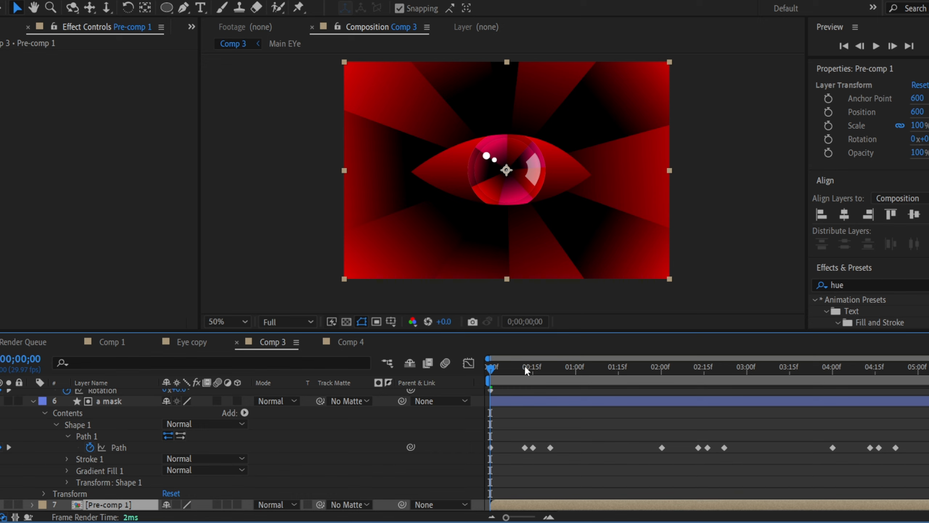
drag(524, 364, 432, 365)
click(504, 424)
Step: Find the glow effects and try Deep Glow on the a mask layer
click(108, 401)
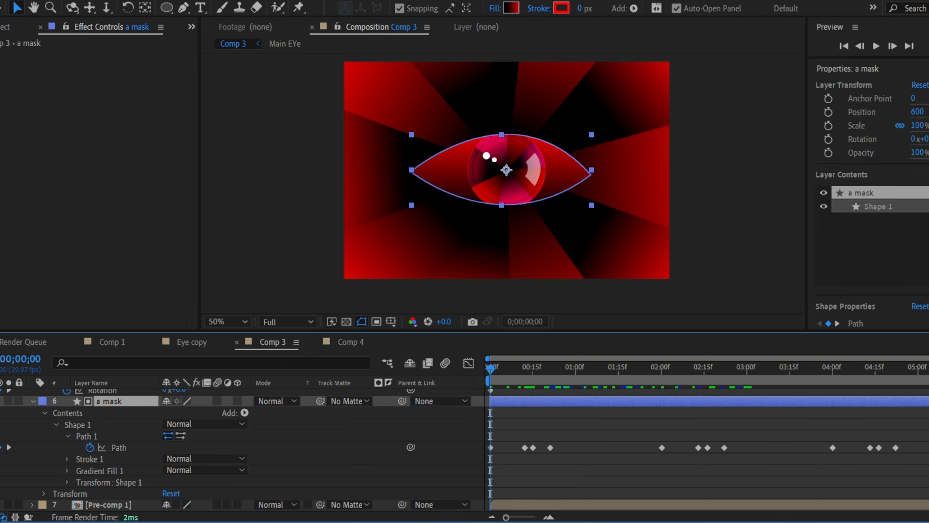
click(860, 266)
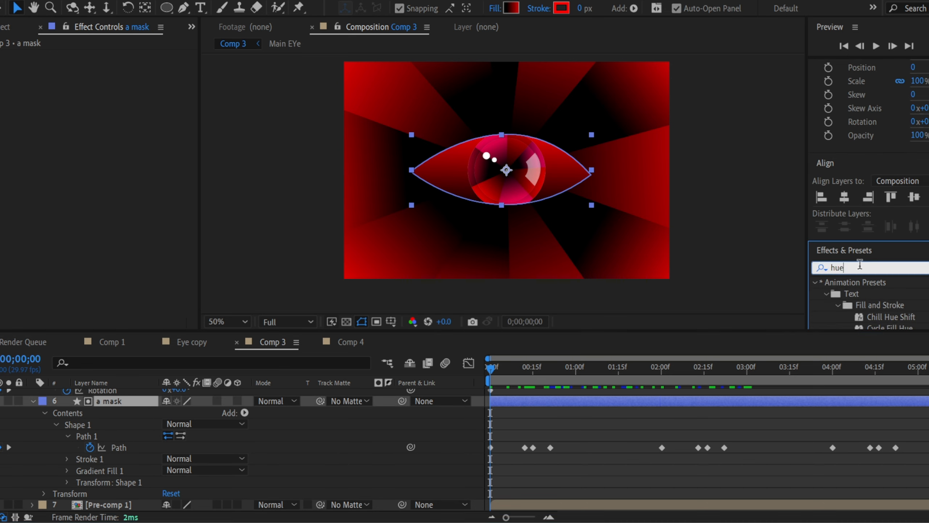
text(glow)
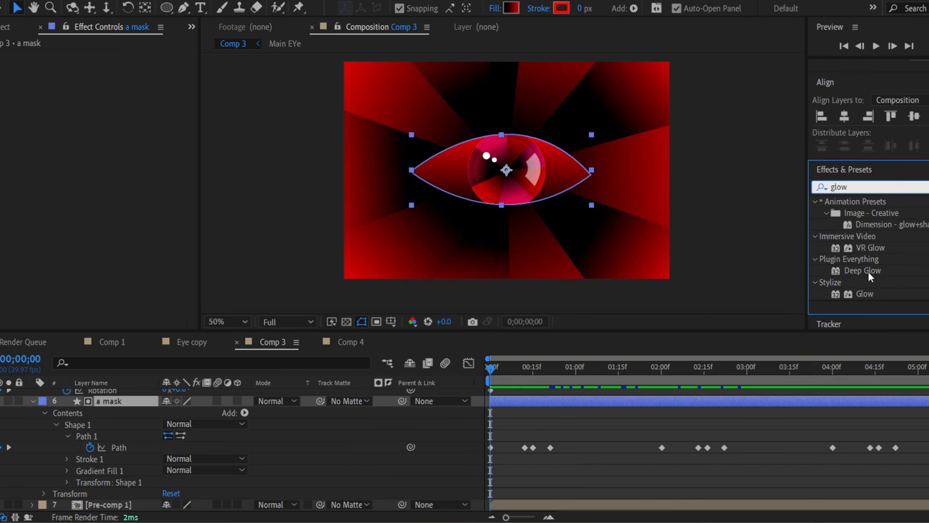
double_click(868, 270)
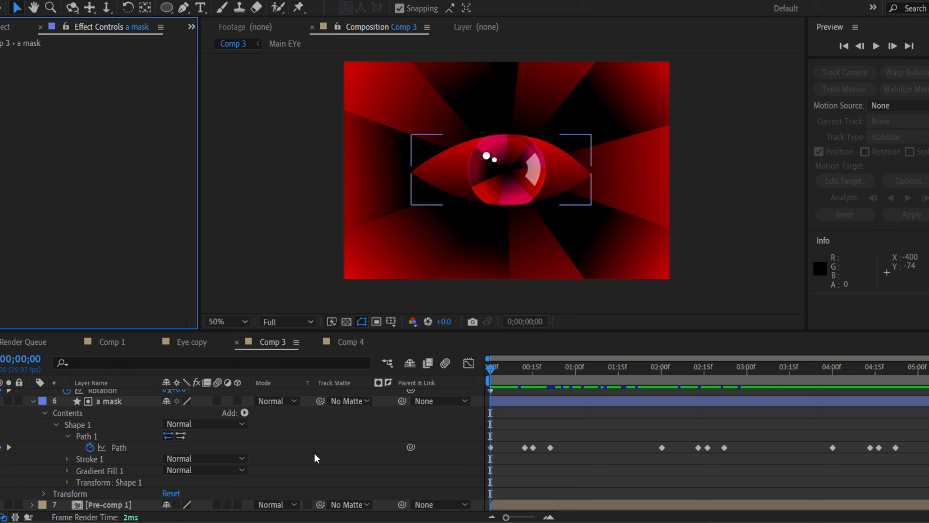
Step: Duplicate the a mask layer and pre-compose the duplicate as a mask 2 Comp 1
click(314, 452)
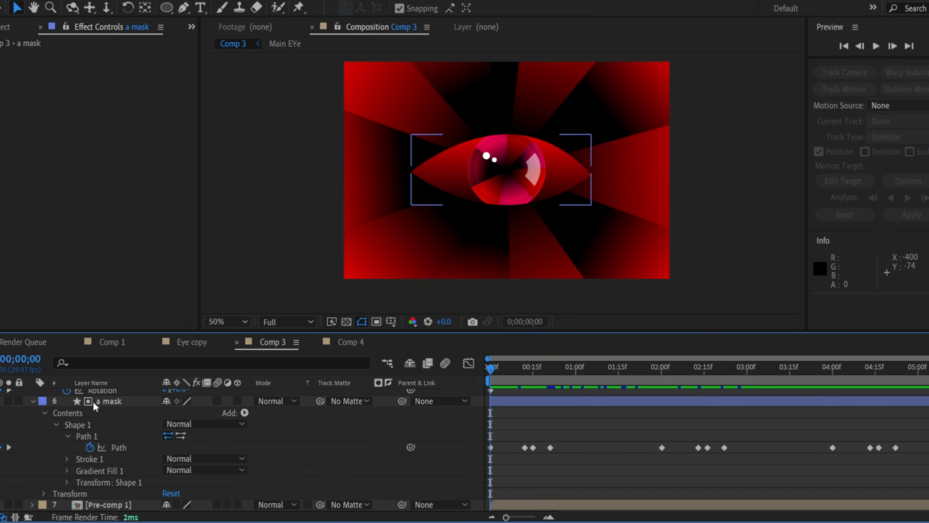
click(102, 401)
click(244, 419)
click(112, 400)
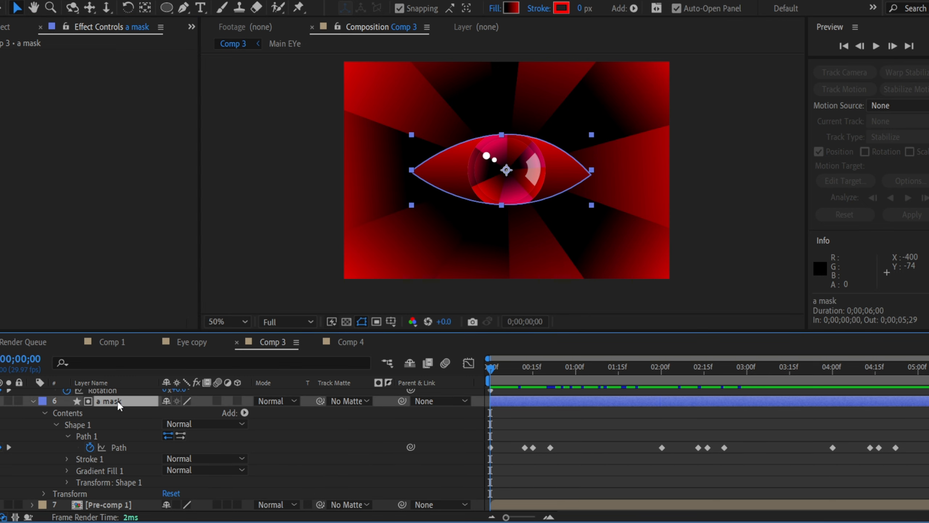
key(ctrl+d)
right_click(117, 402)
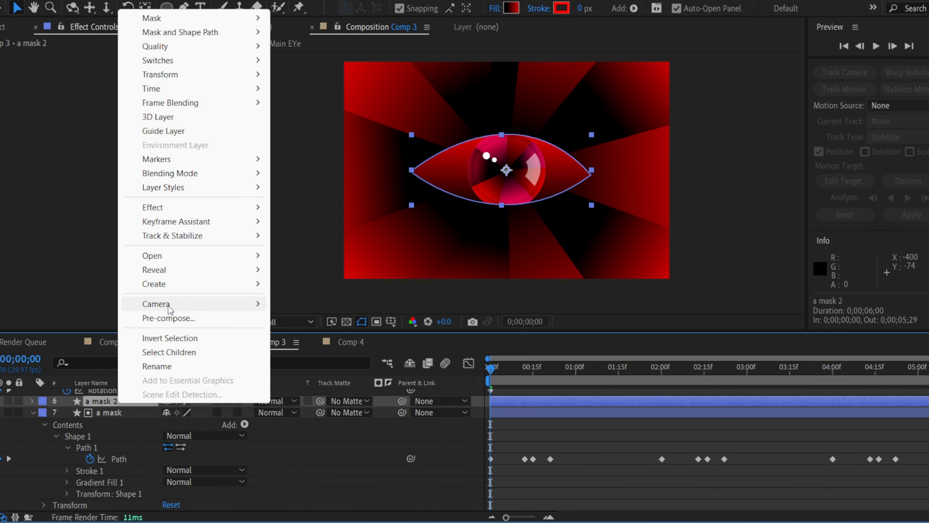
click(157, 315)
click(731, 333)
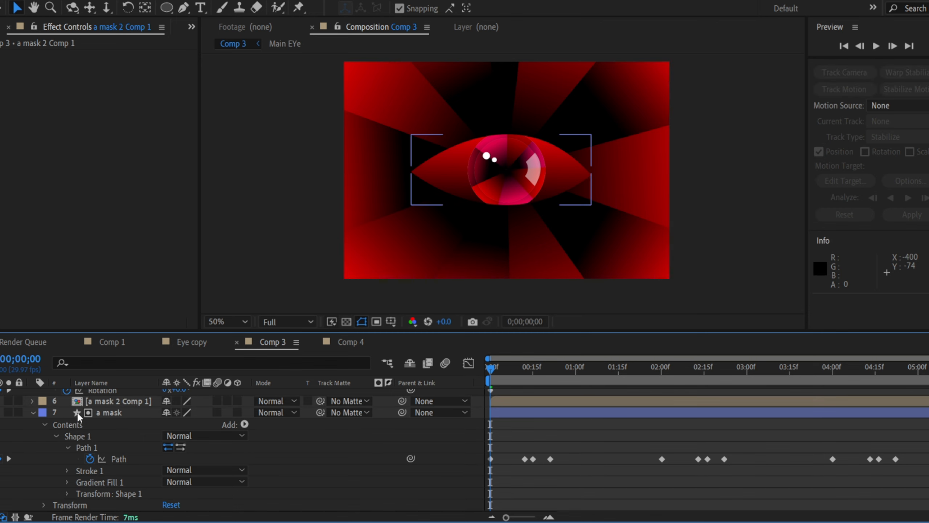
Step: Move the a mask 2 Comp 1 layer beneath the a mask layer, directly above Pre-comp 1
double_click(118, 401)
drag(118, 403, 117, 492)
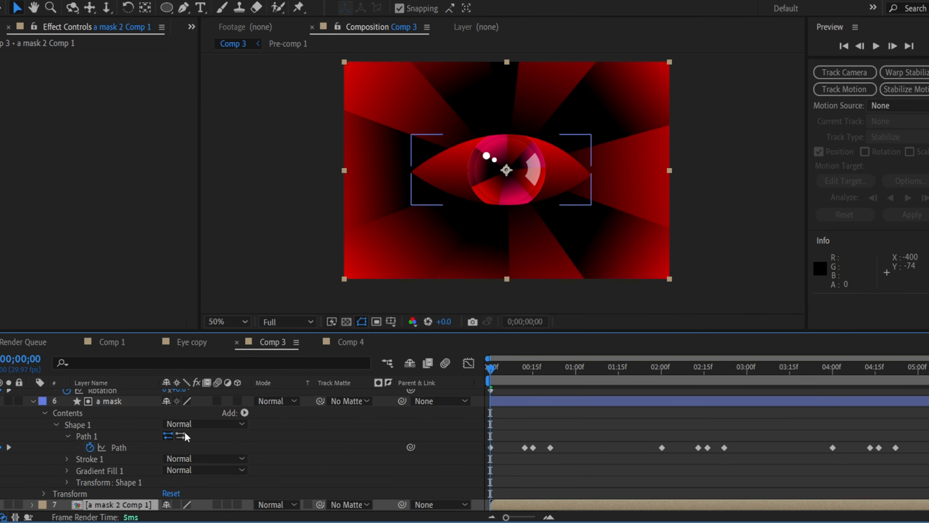
scroll(167, 450, down, 1)
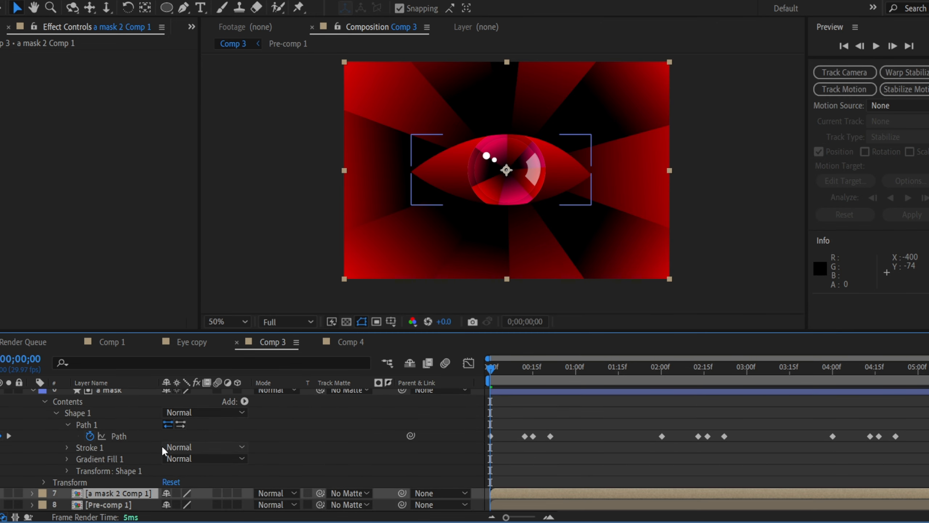
Step: Try Deep Glow on the a mask 2 Comp 1 layer, check it at 0;00;01;03, and remove the effect
scroll(902, 199, up, 5)
drag(862, 213, 135, 492)
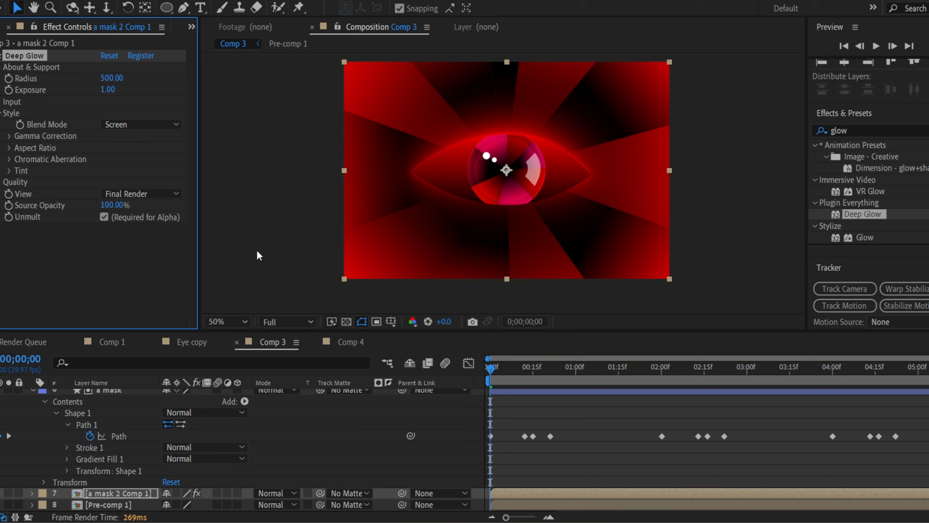
drag(498, 366, 584, 374)
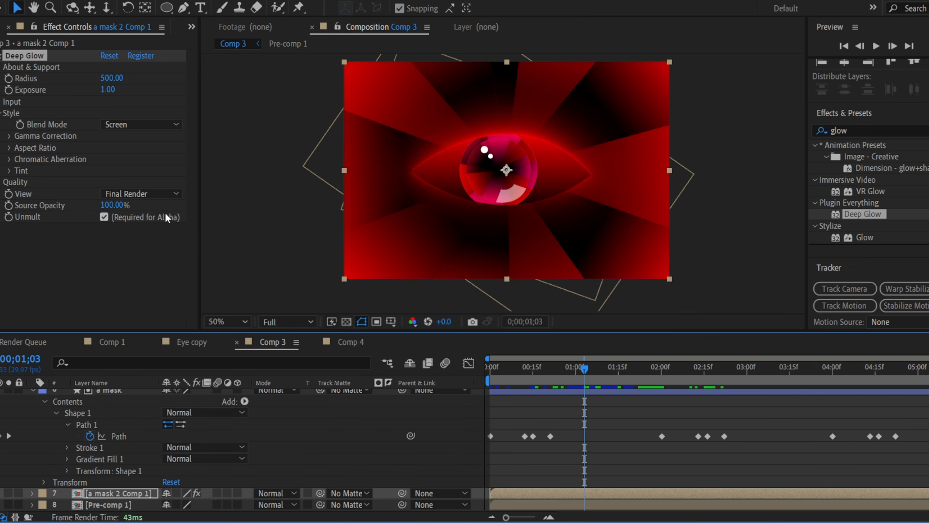
key(Delete)
Step: Apply Glow to a mask 2 Comp 1 with 0.4% threshold and radius 48, and duplicate it as a second Glow with 40% threshold
drag(865, 237, 176, 492)
drag(110, 90, 45, 80)
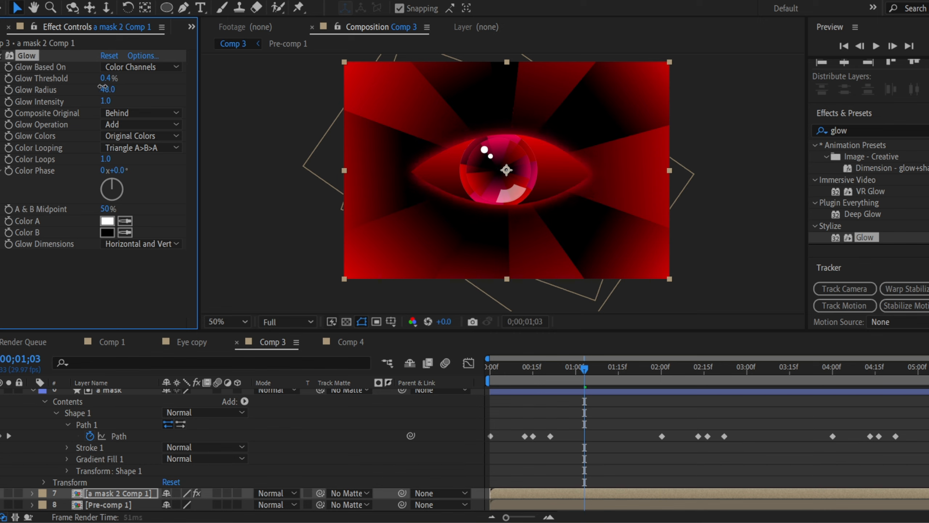
click(30, 54)
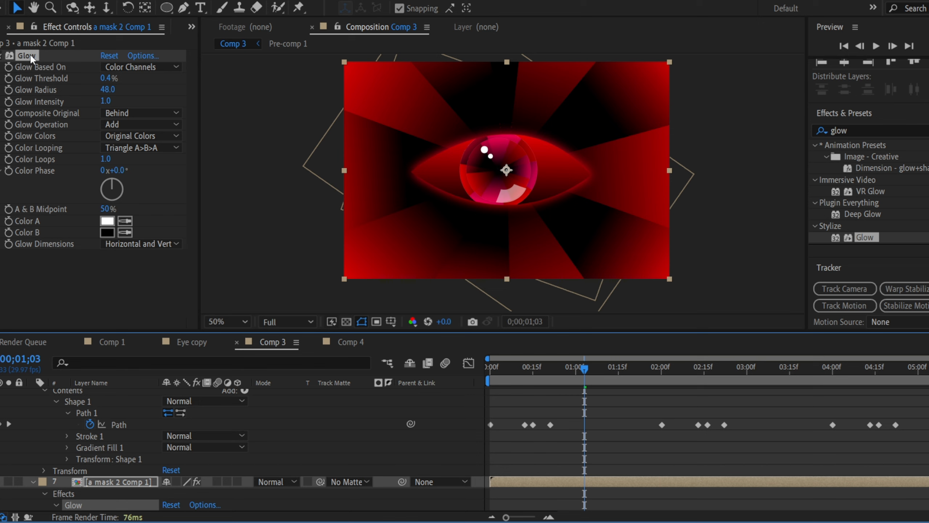
key(ctrl+d)
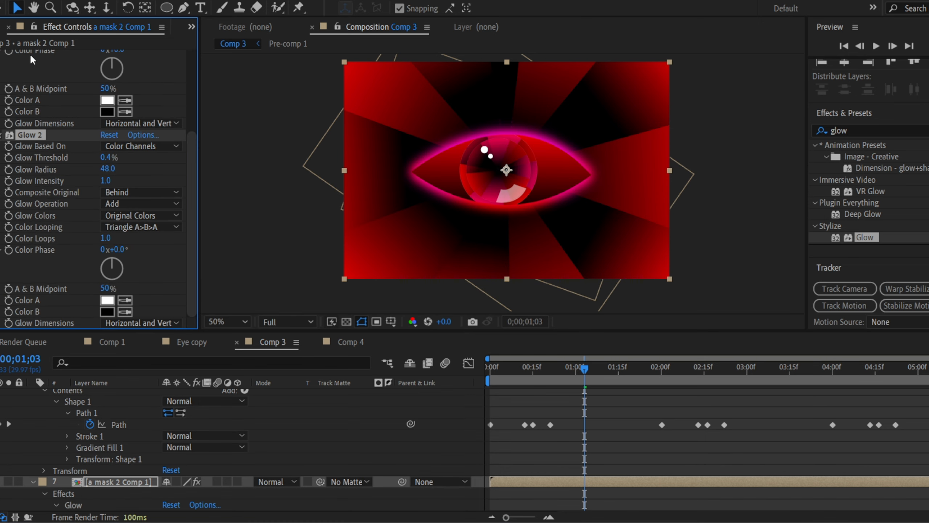
scroll(517, 136, up, 2)
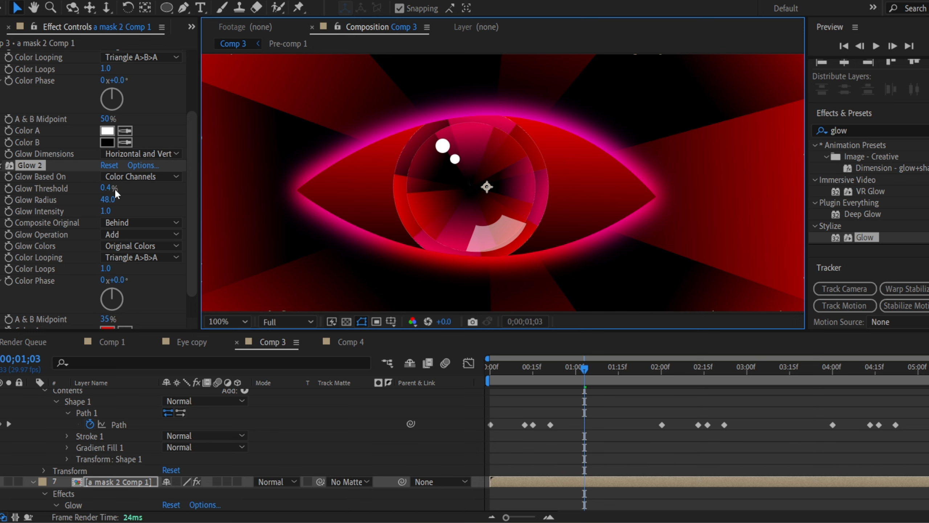
drag(111, 187, 177, 188)
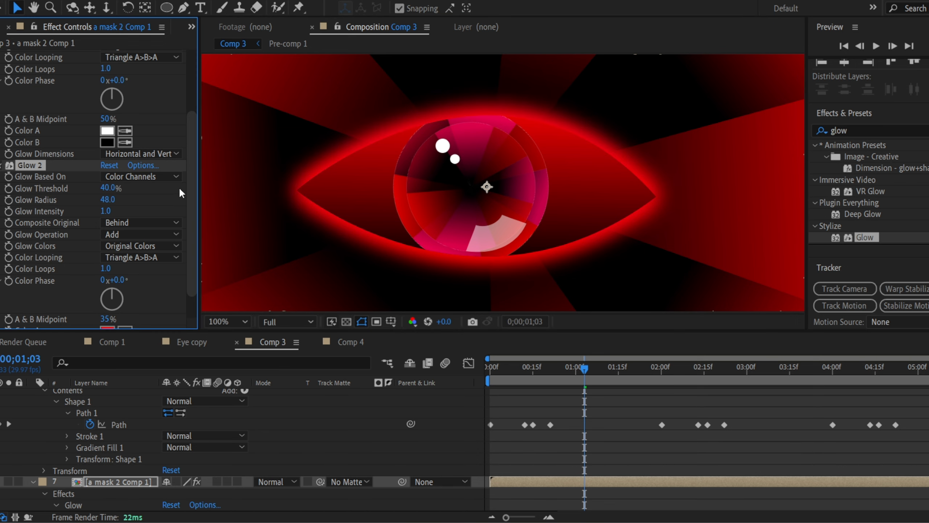
Step: Play Comp 3 from the first frame to check the glowing eye's animation
scroll(284, 154, down, 2)
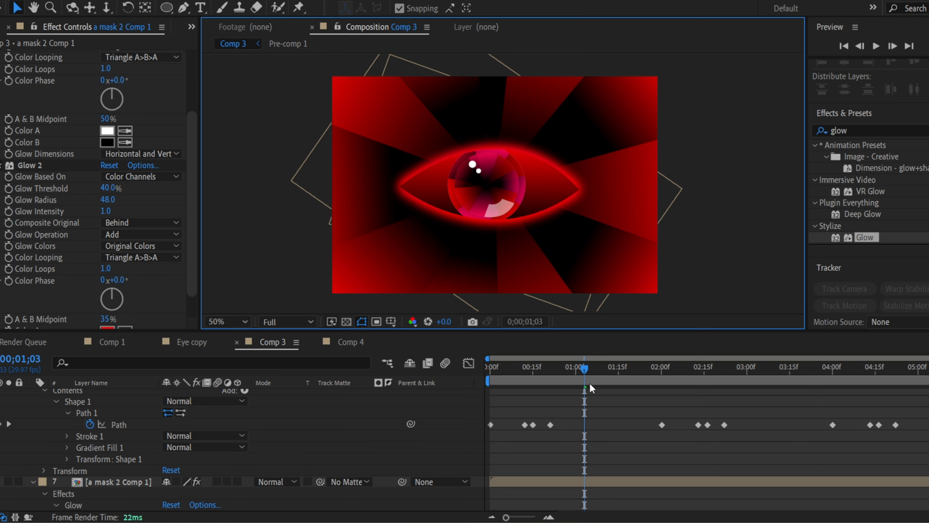
key(Home)
key(space)
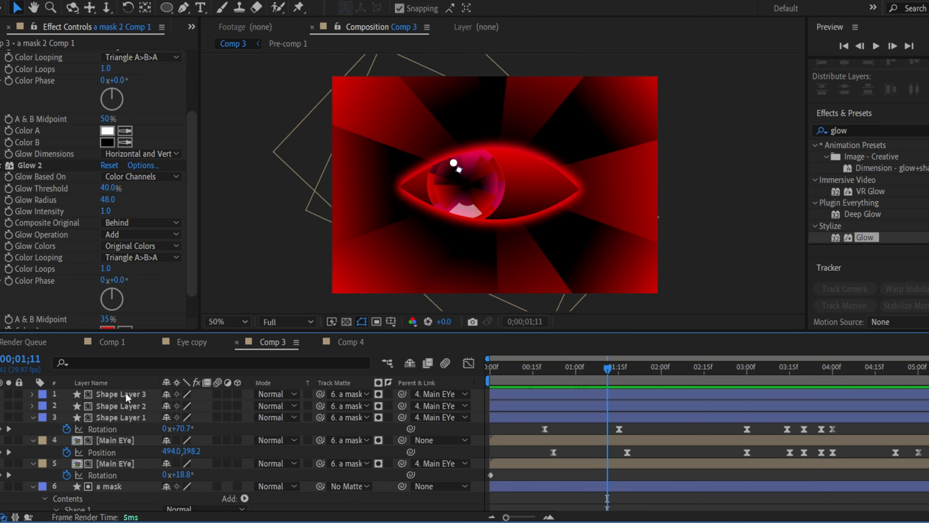
Step: Pre-compose all the eye layers above Pre-comp 1 as Main EYe and scale the resulting layer to 67%
click(125, 393)
scroll(144, 420, down, 4)
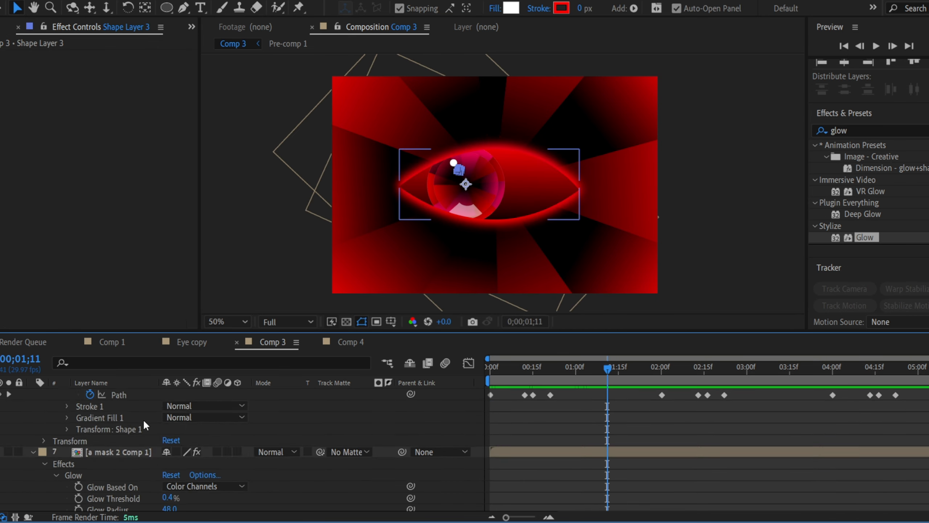
scroll(143, 419, up, 3)
click(97, 490)
key(ctrl+a)
key(u)
right_click(125, 395)
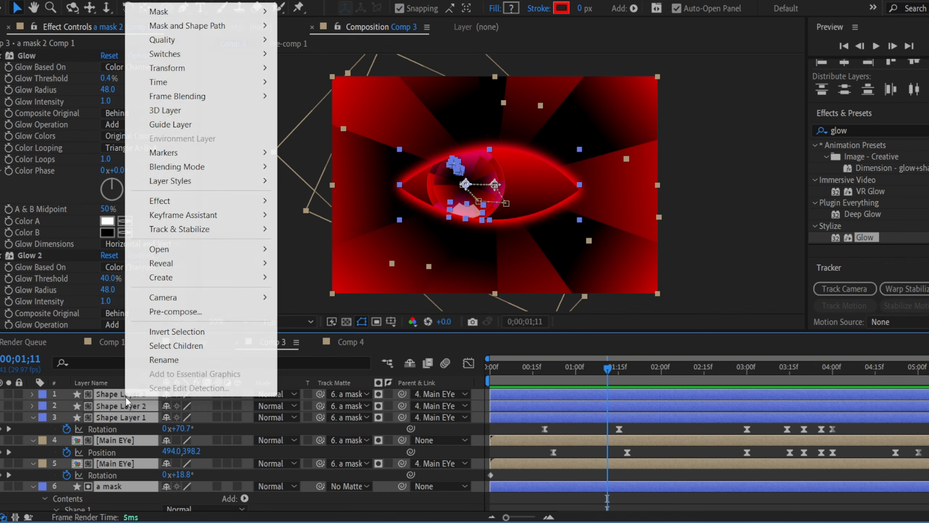
click(175, 311)
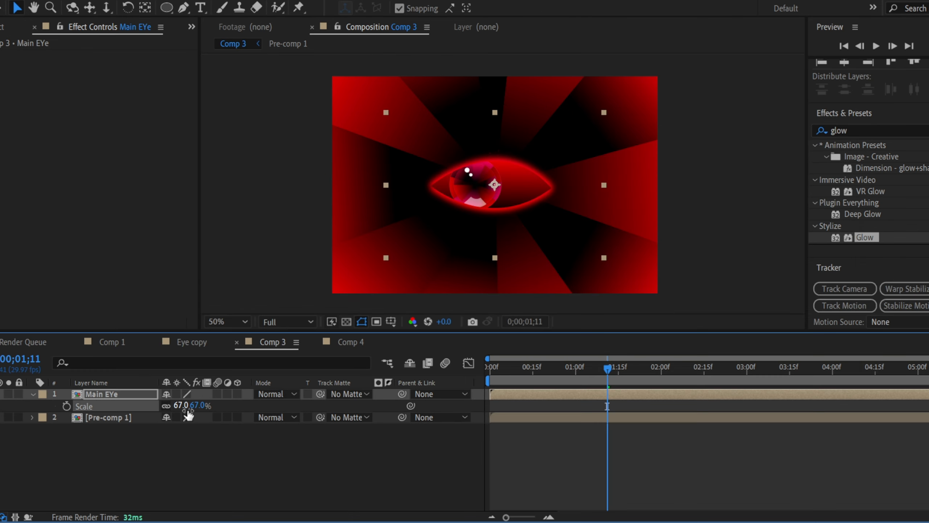
Step: Duplicate the Main EYe layer and place the two eyes side by side, evenly spaced about the centre of the background
drag(454, 182, 520, 202)
key(ctrl+d)
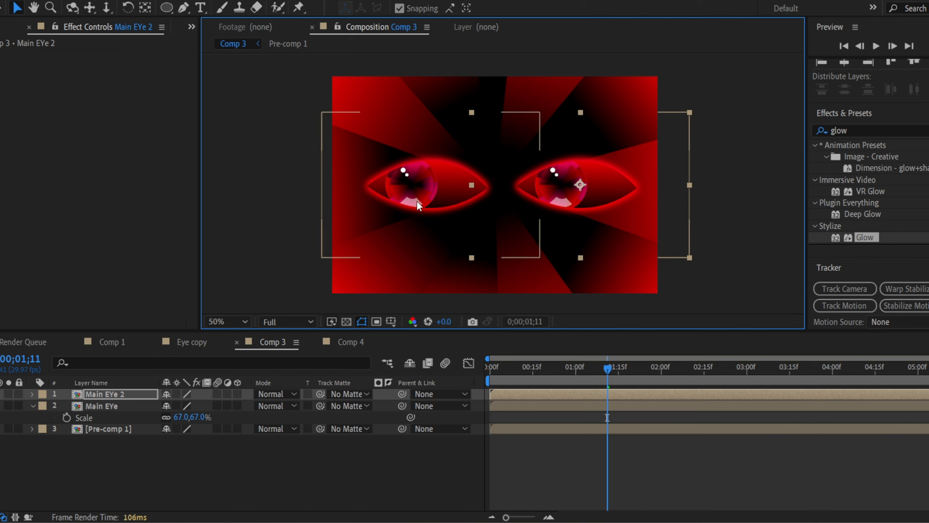
drag(417, 201, 412, 201)
click(757, 186)
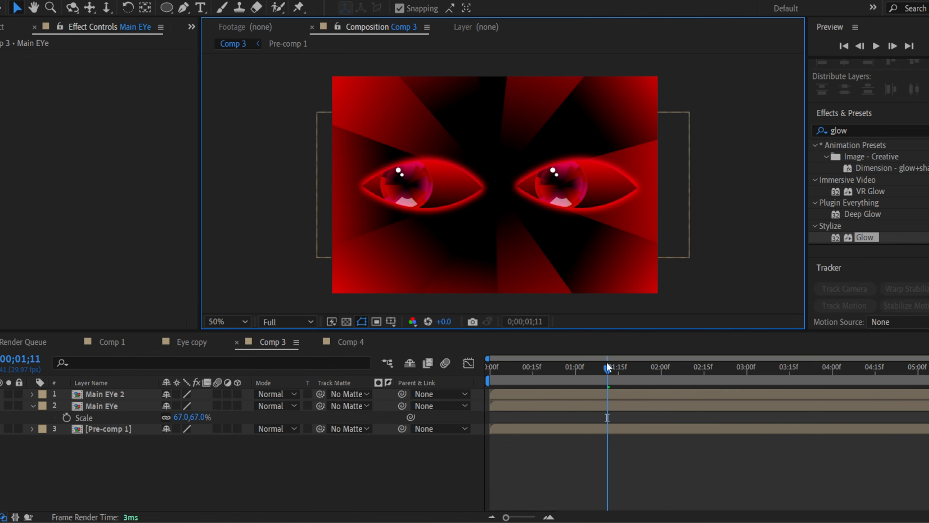
Step: Play Comp 3 from the first frame to review the animation with both eyes
drag(608, 367, 499, 364)
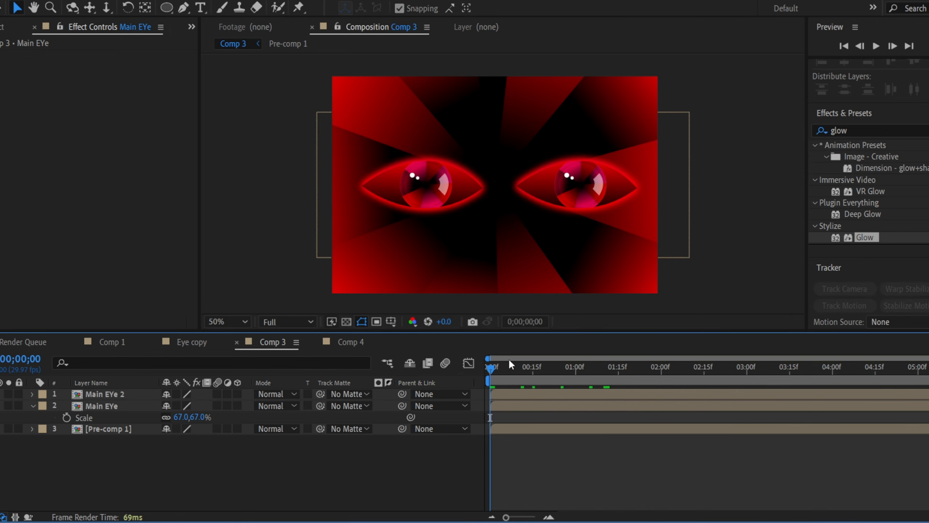
key(space)
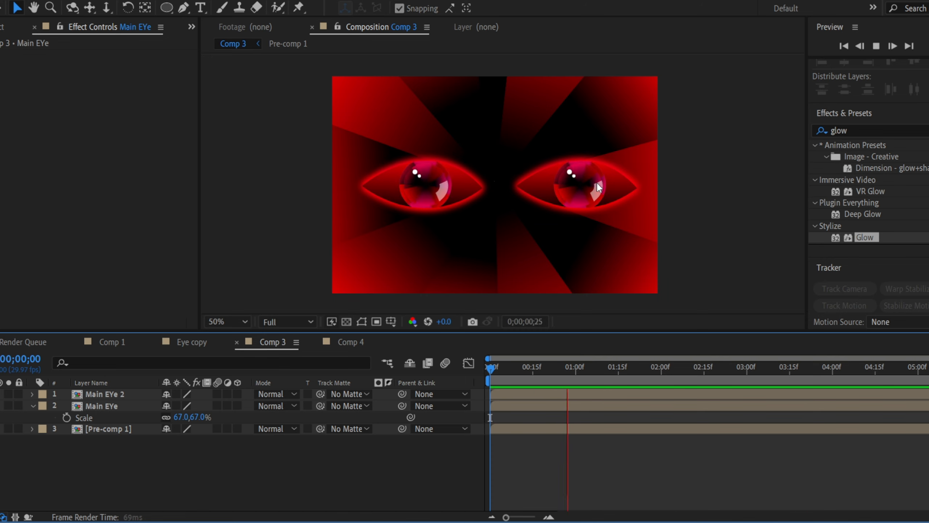
click(726, 192)
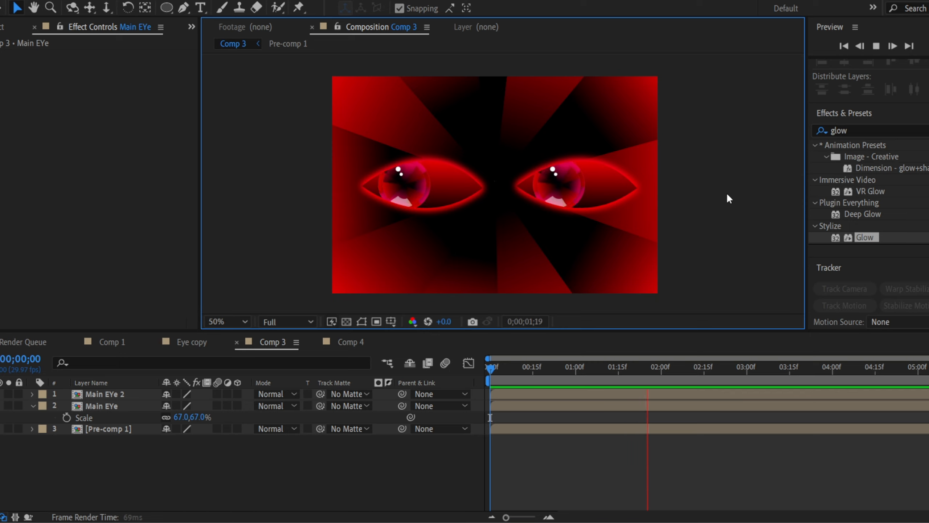